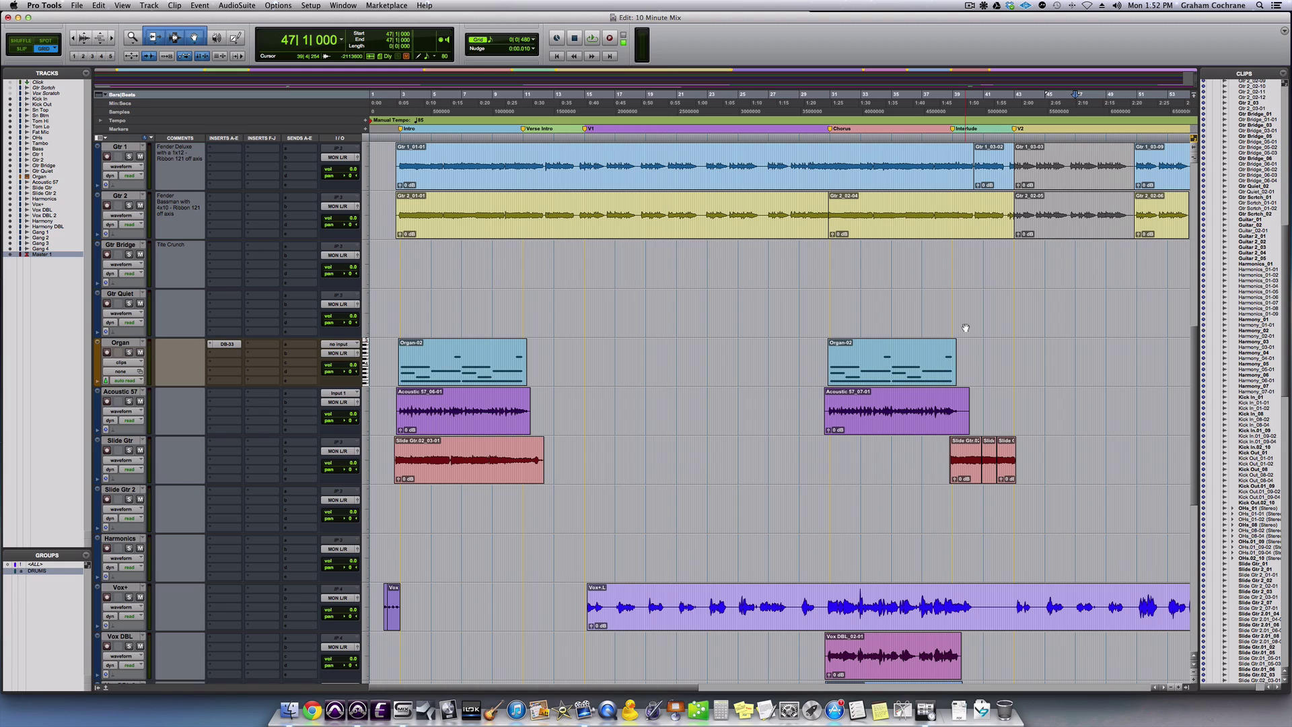
# Show the Mix window and place the Alinof Timer window in the empty area below the rightmost channel strips.
pyautogui.press('super+equal')
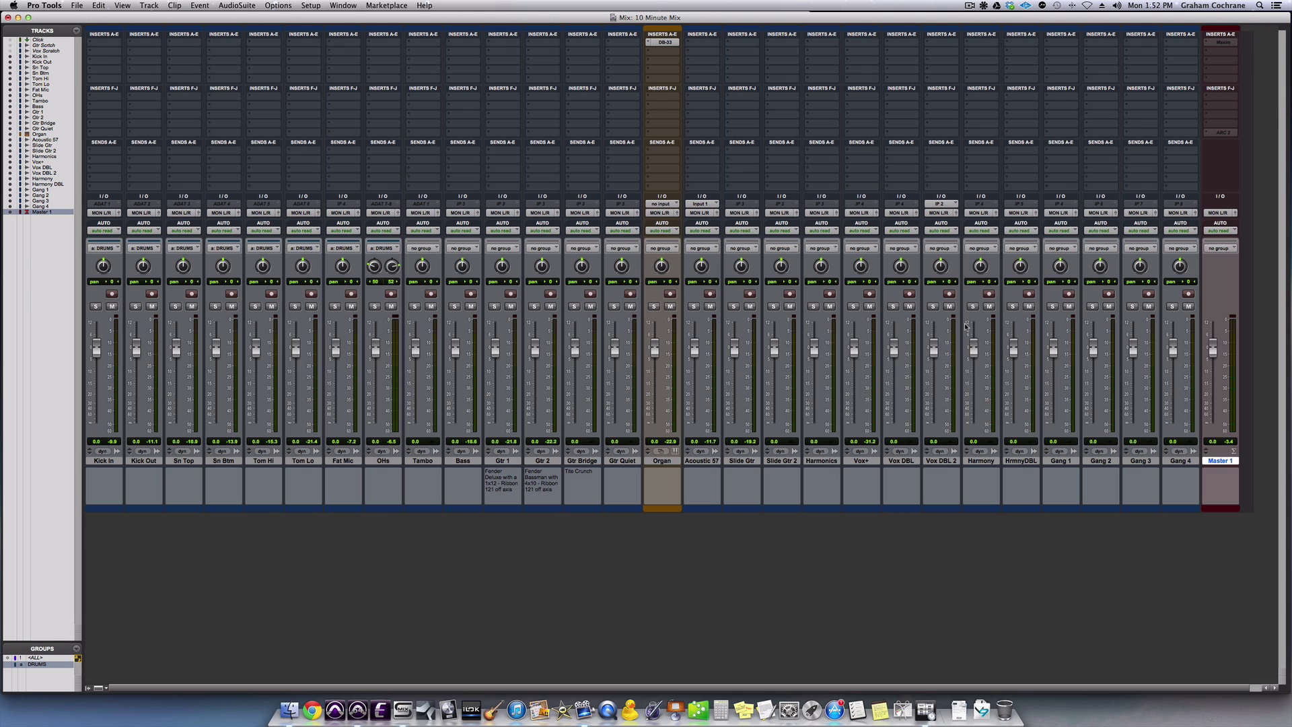
pyautogui.press('super+equal')
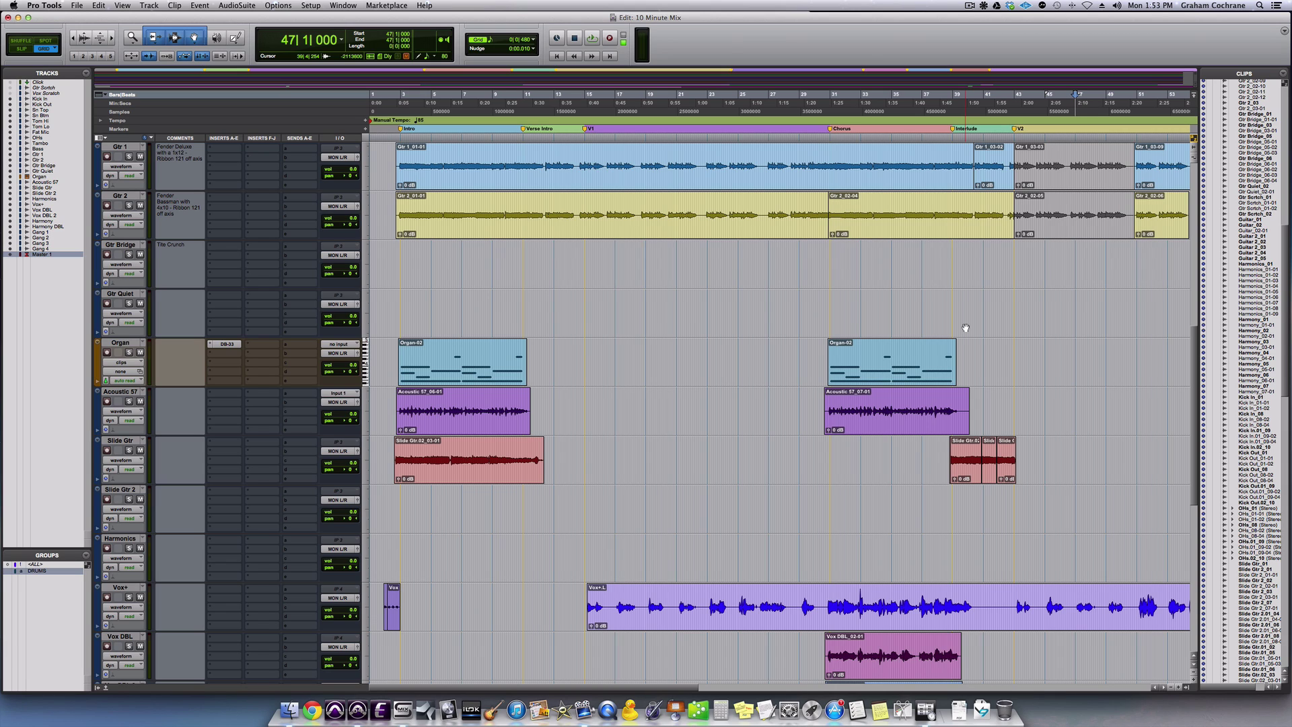
pyautogui.press('super+Tab')
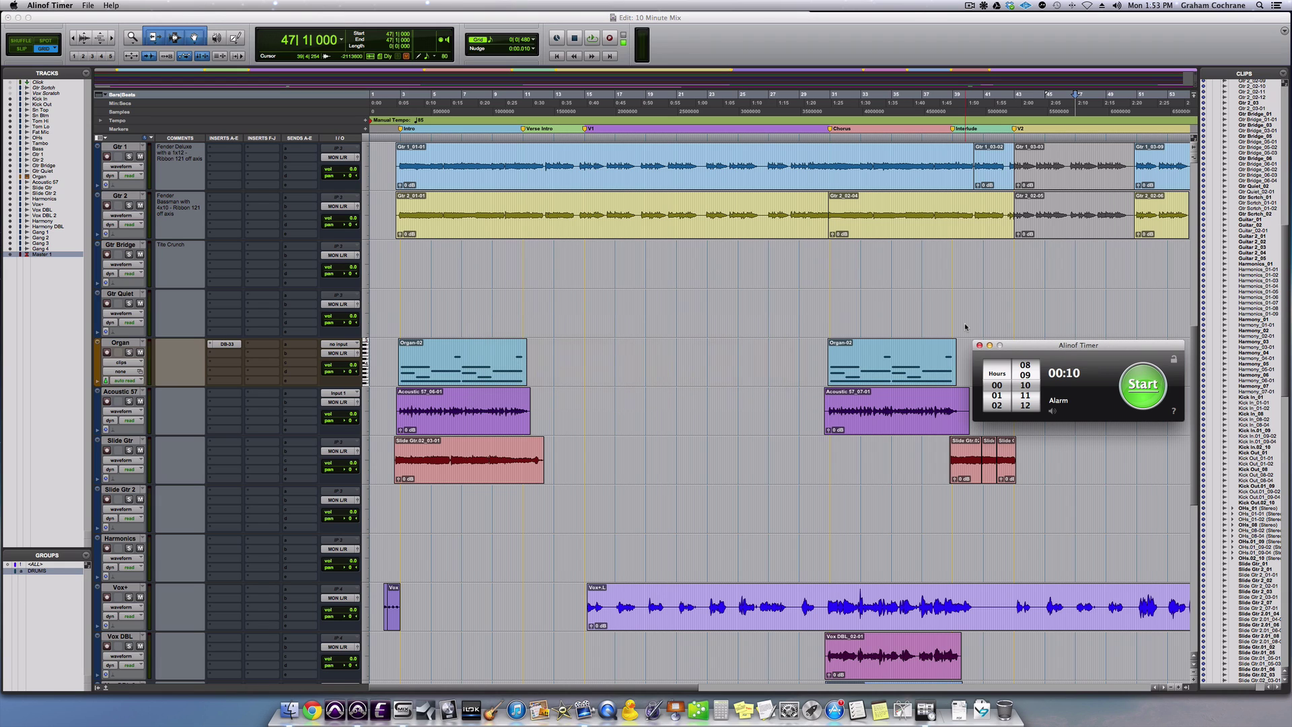
pyautogui.click(1173, 360)
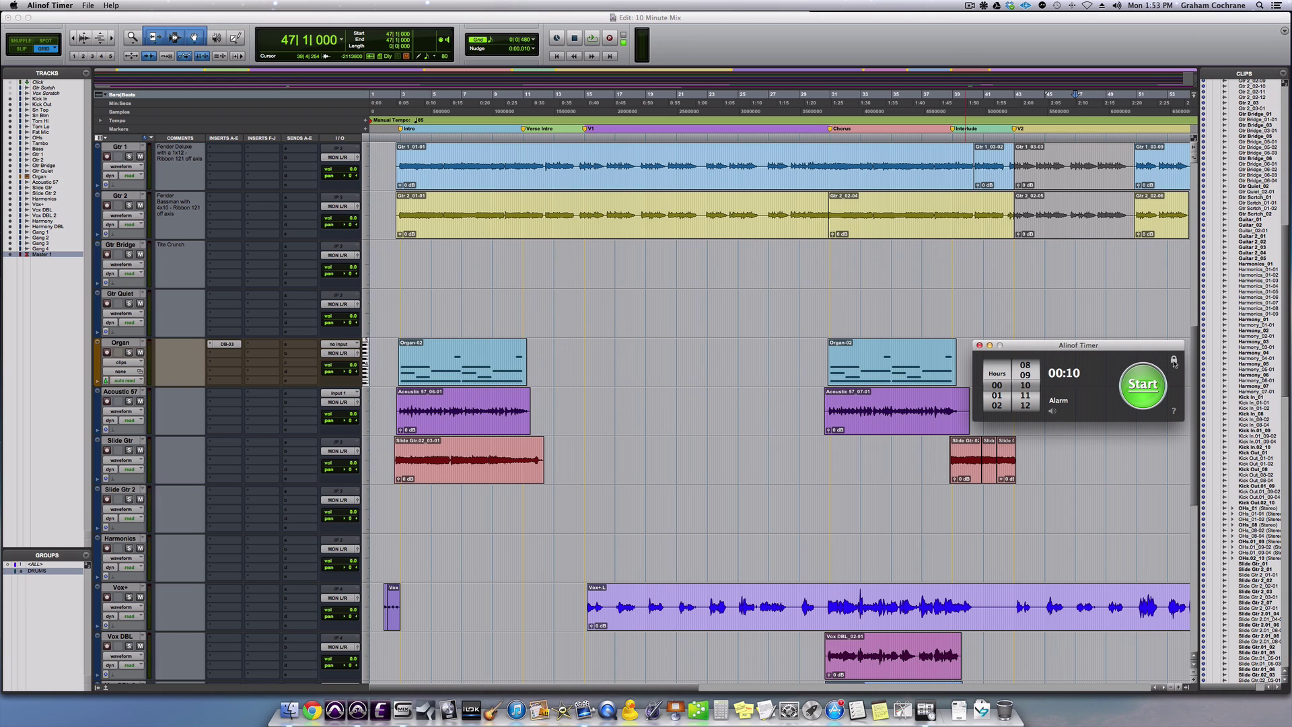
pyautogui.click(1124, 293)
pyautogui.press('super+equal')
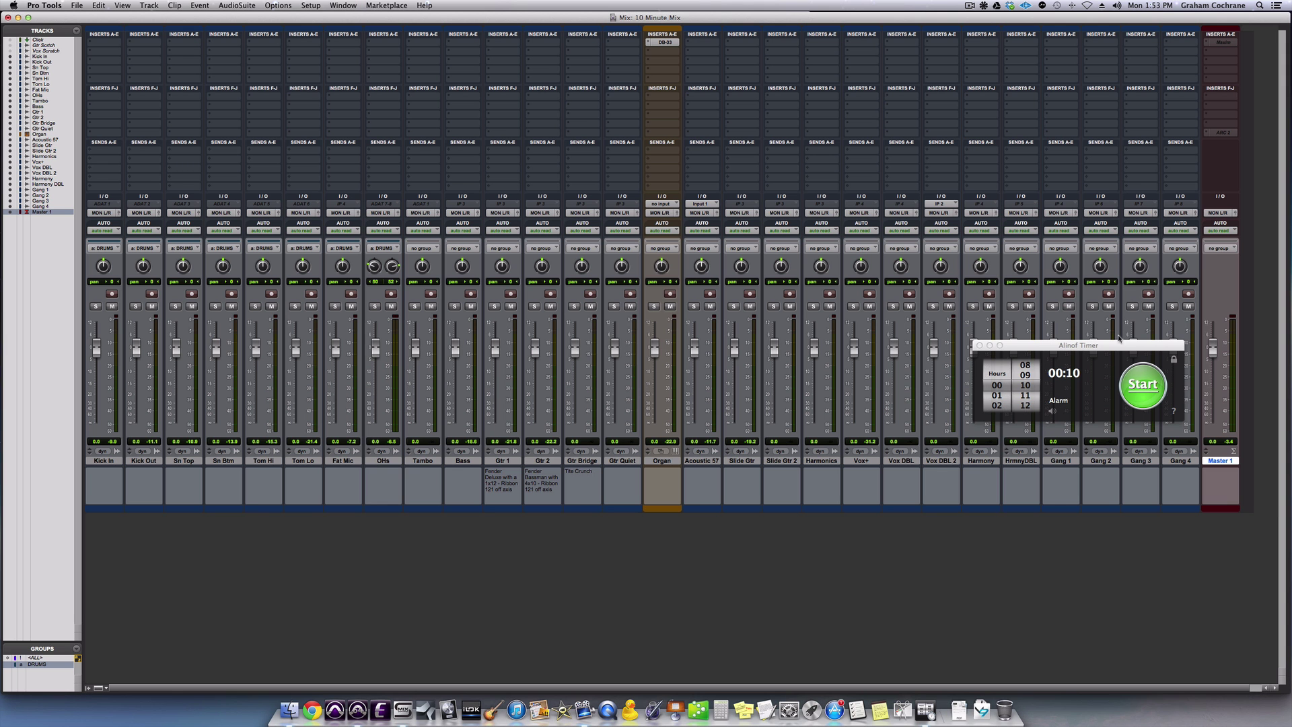
pyautogui.moveTo(1120, 348); pyautogui.dragTo(1179, 556)
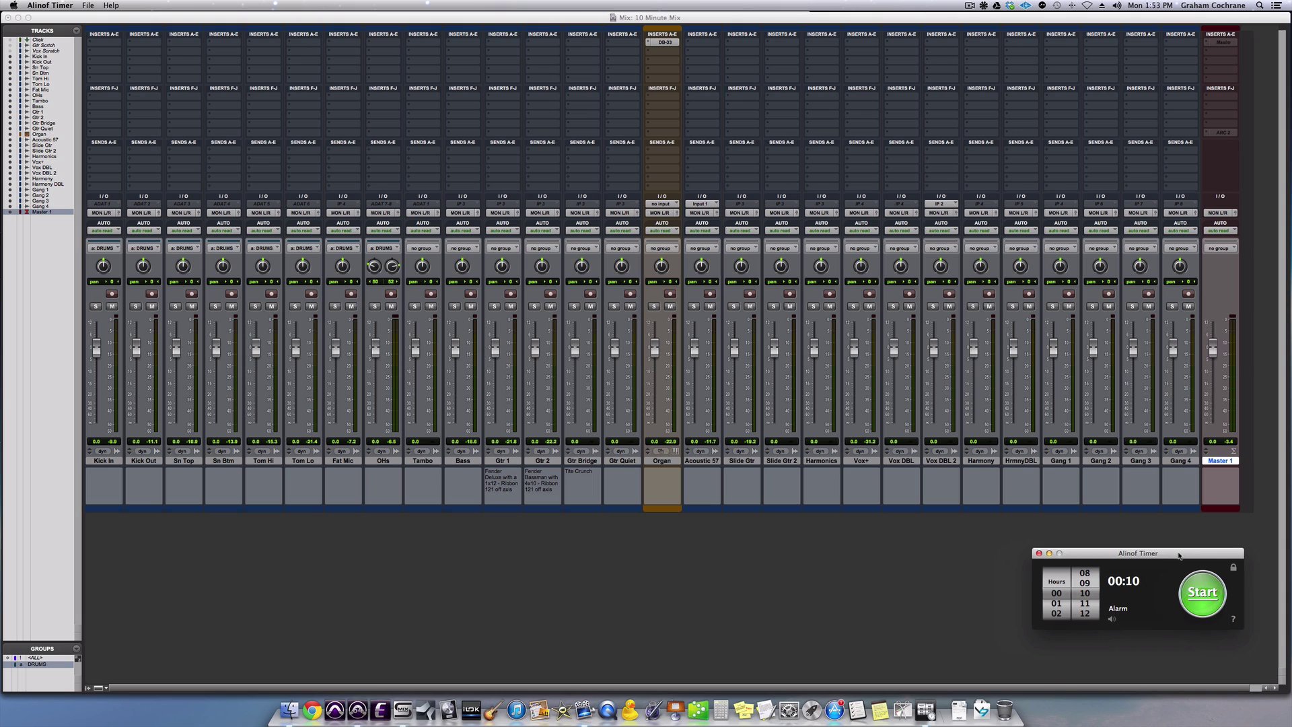
pyautogui.click(1163, 543)
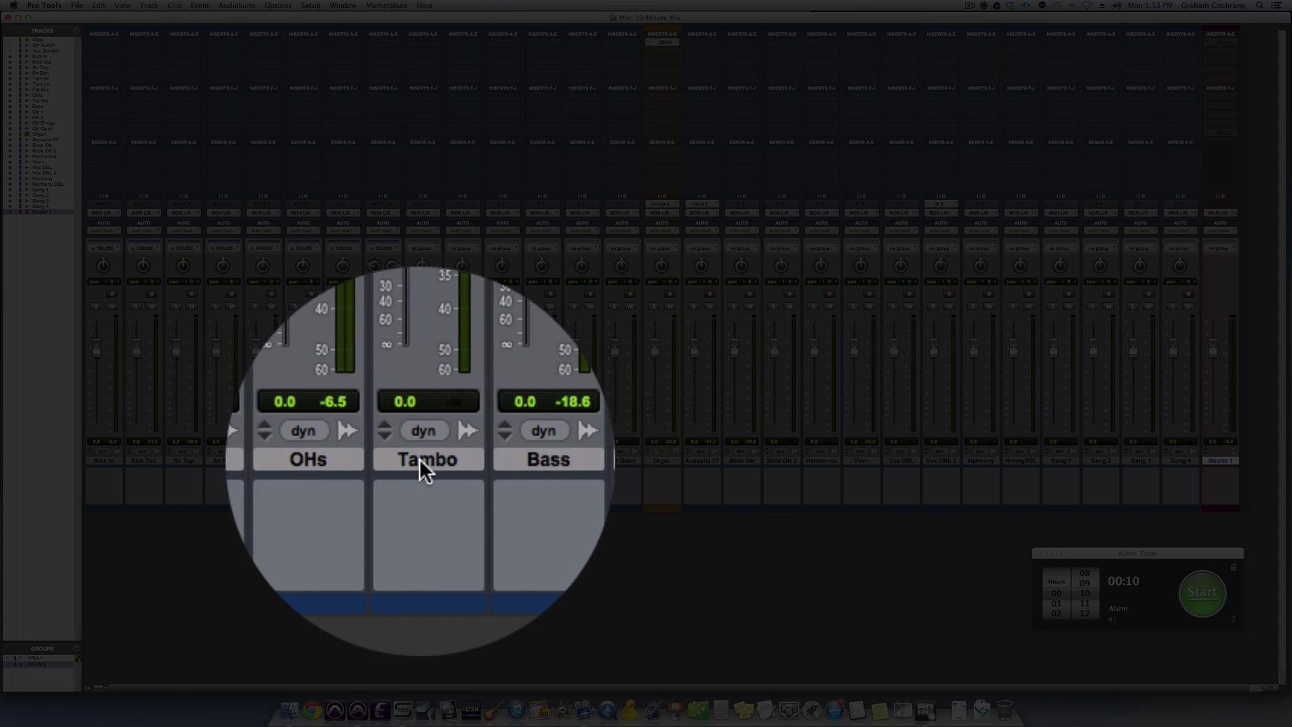
# Review the instrument tracks one by one from Bass through the guitars and Organ to Acoustic 57.
pyautogui.click(459, 460)
pyautogui.click(505, 460)
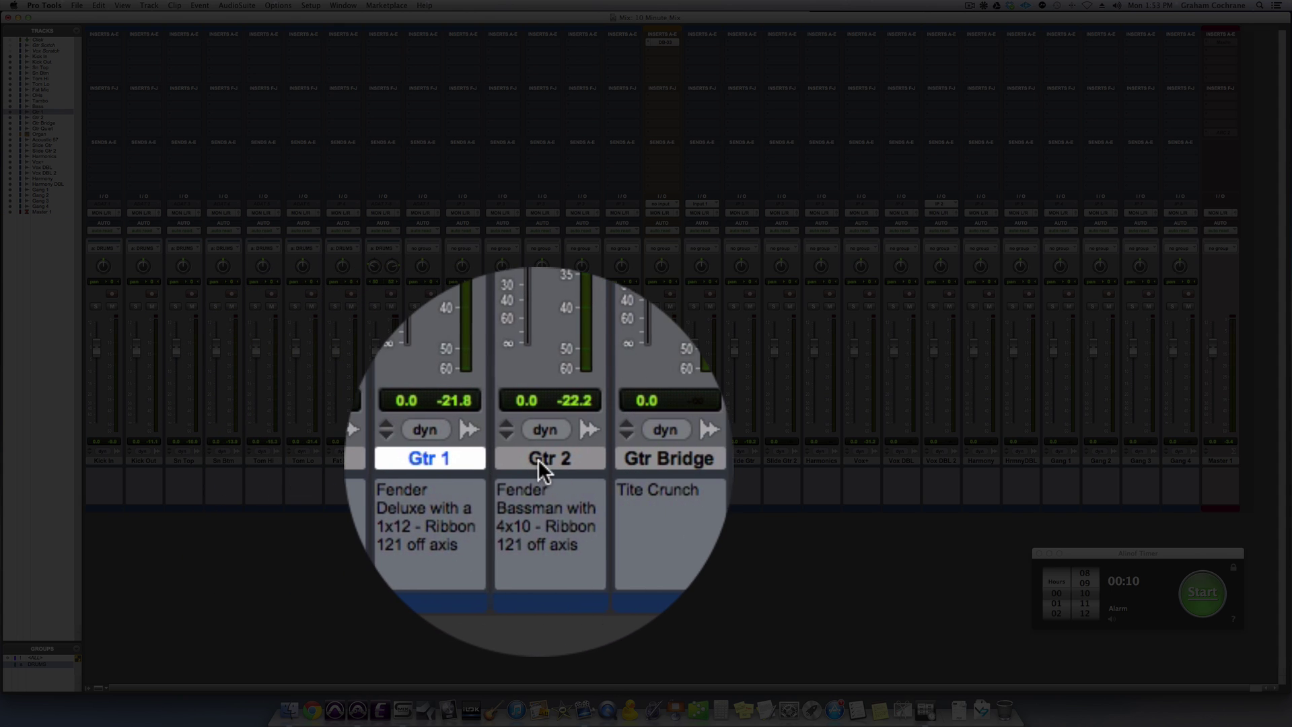
pyautogui.click(541, 460)
pyautogui.click(580, 460)
pyautogui.click(618, 460)
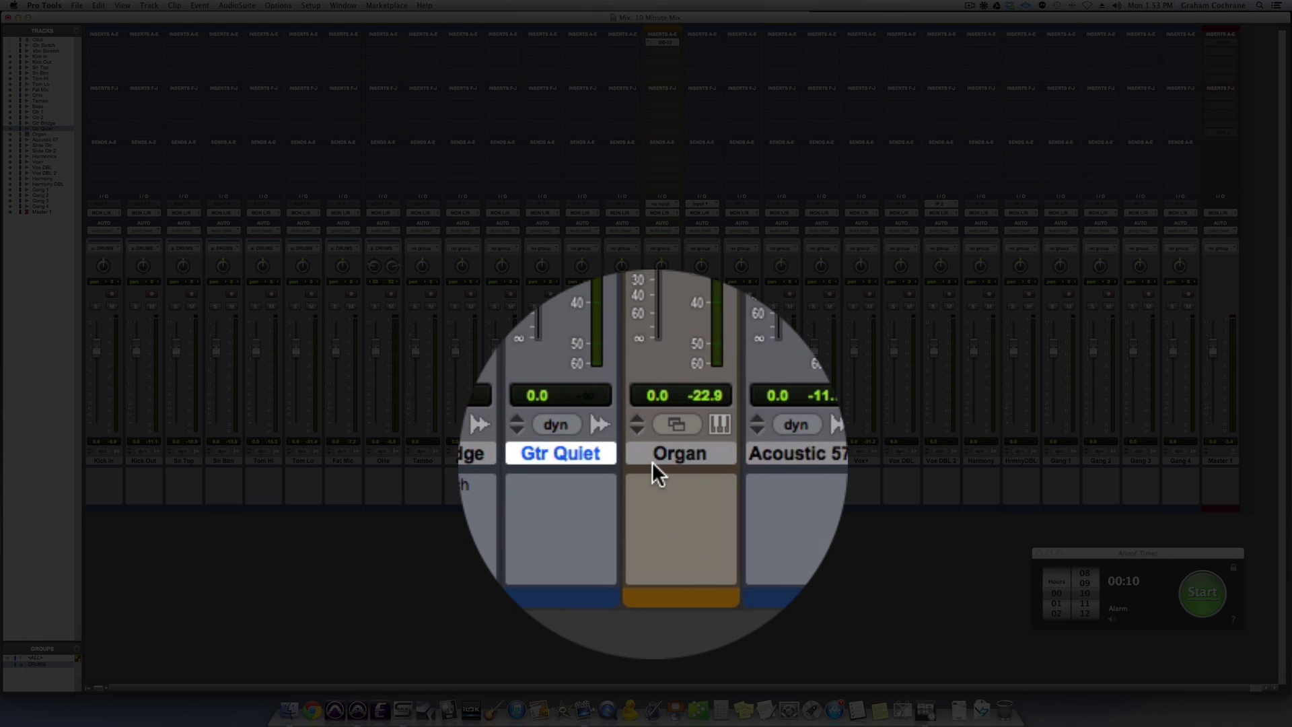
pyautogui.click(661, 460)
pyautogui.click(695, 460)
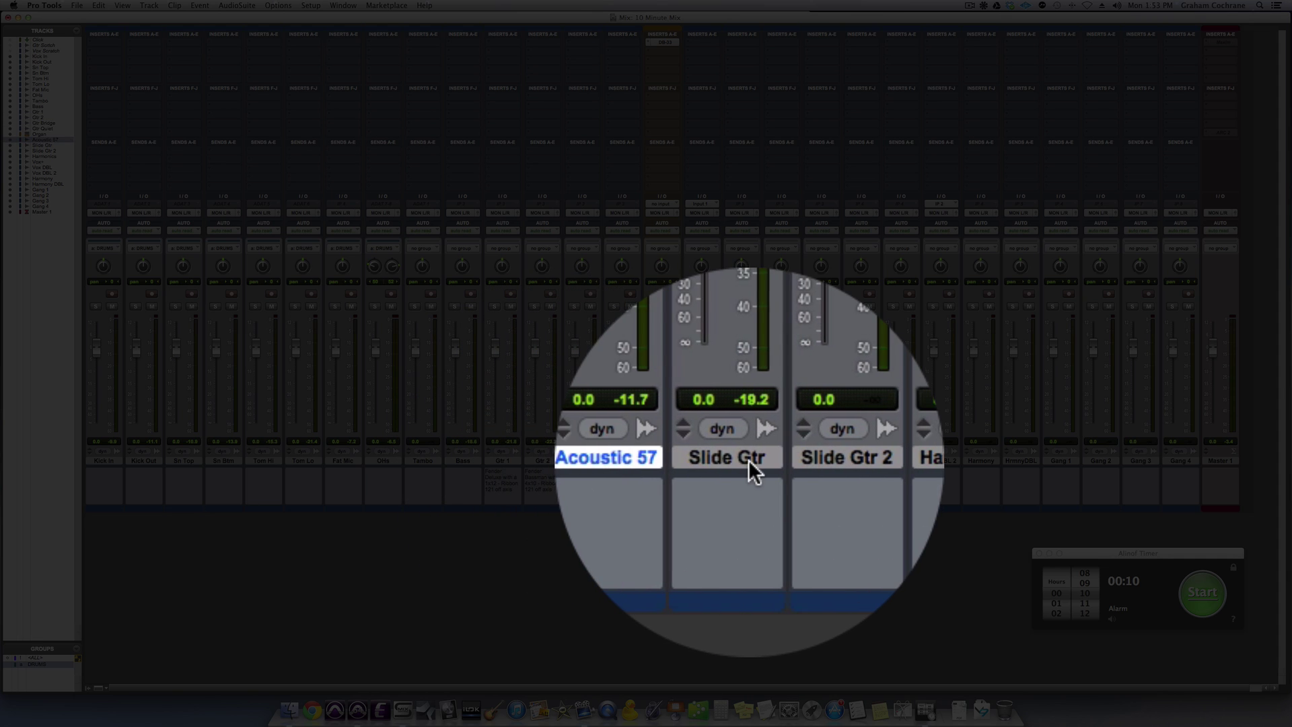
# Move the Slide Gtr, Slide Gtr 2 and Harmonics tracks between Gtr Quiet and Organ, keeping that order.
pyautogui.click(749, 459)
pyautogui.click(785, 459)
pyautogui.click(747, 460)
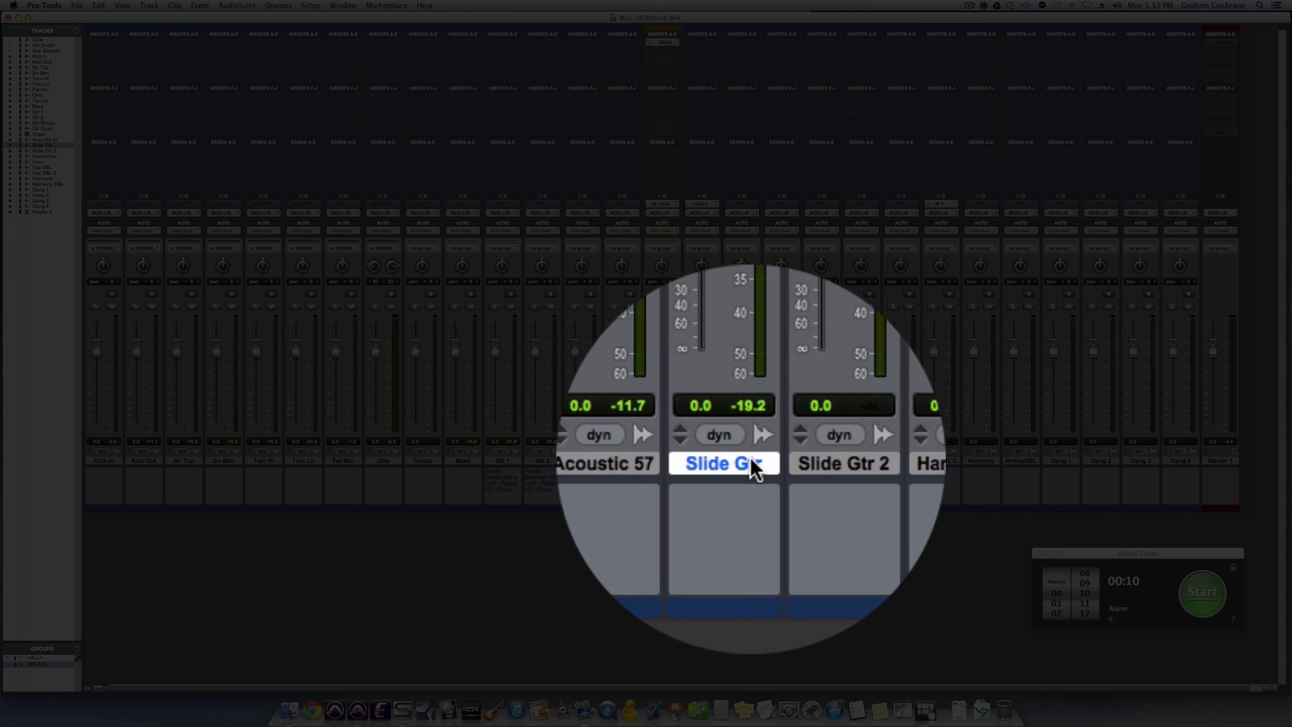
pyautogui.click(781, 458)
pyautogui.keyDown('shift'); pyautogui.click(753, 458); pyautogui.keyUp('shift')
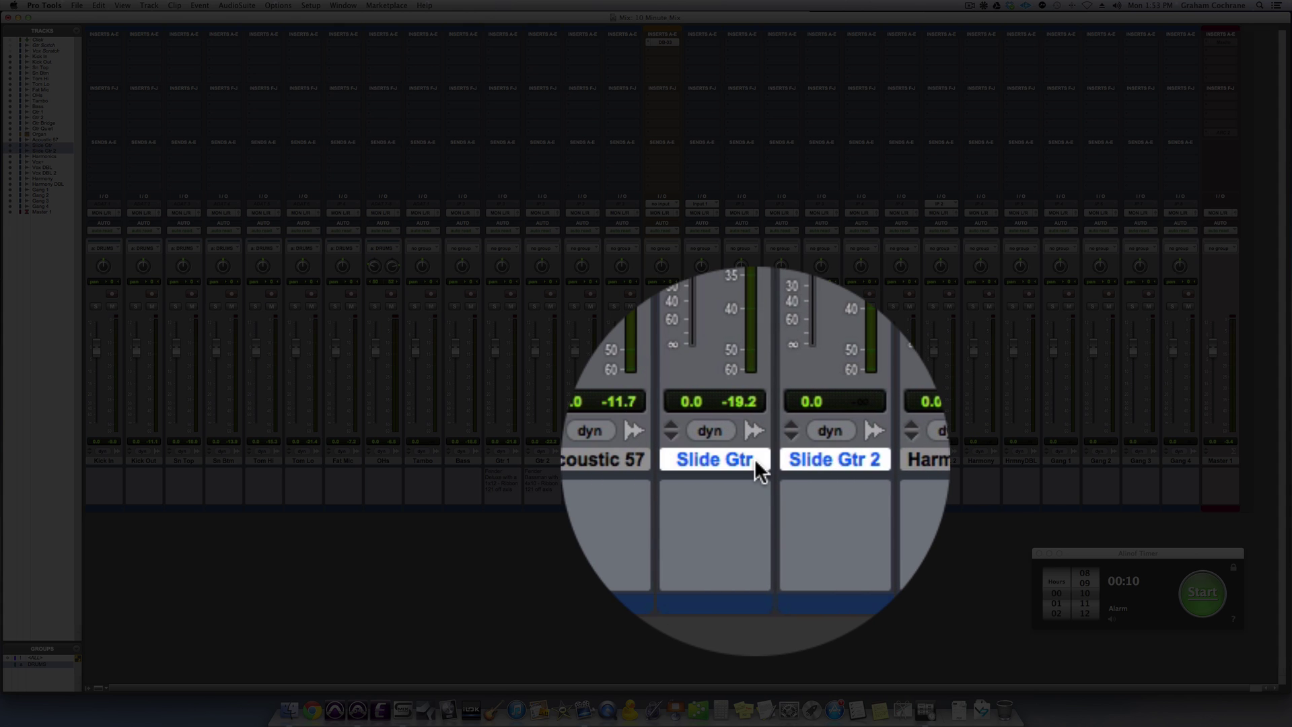
pyautogui.moveTo(754, 458); pyautogui.dragTo(660, 459)
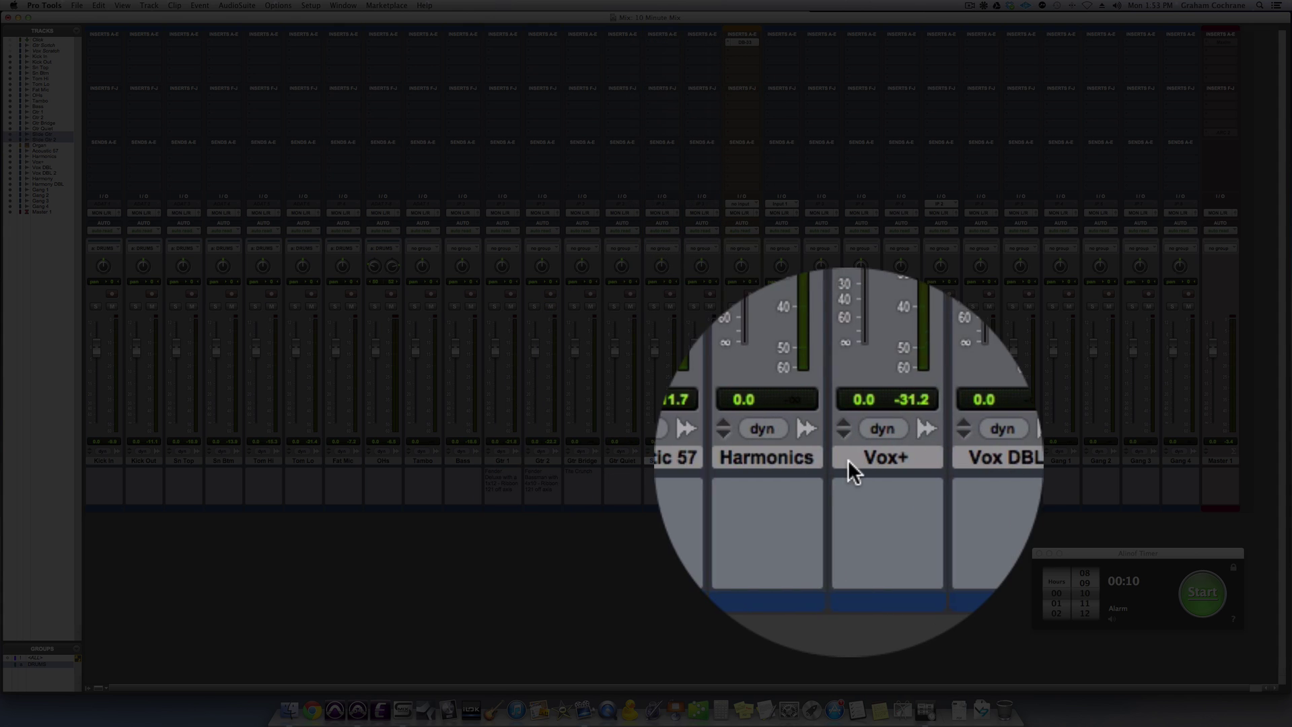
pyautogui.moveTo(825, 459); pyautogui.dragTo(735, 459)
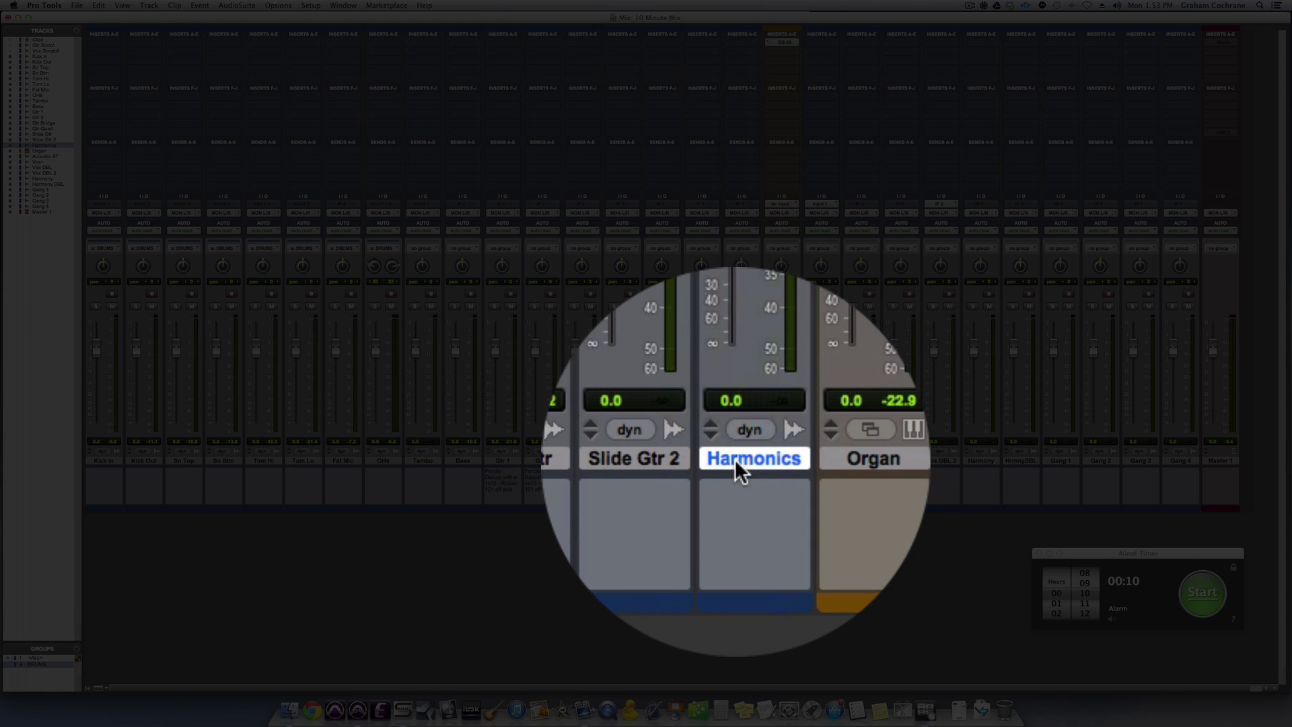
# Review the remaining tracks one by one from Acoustic 57 through the lead, double and harmony vocals to Gang 1.
pyautogui.click(820, 459)
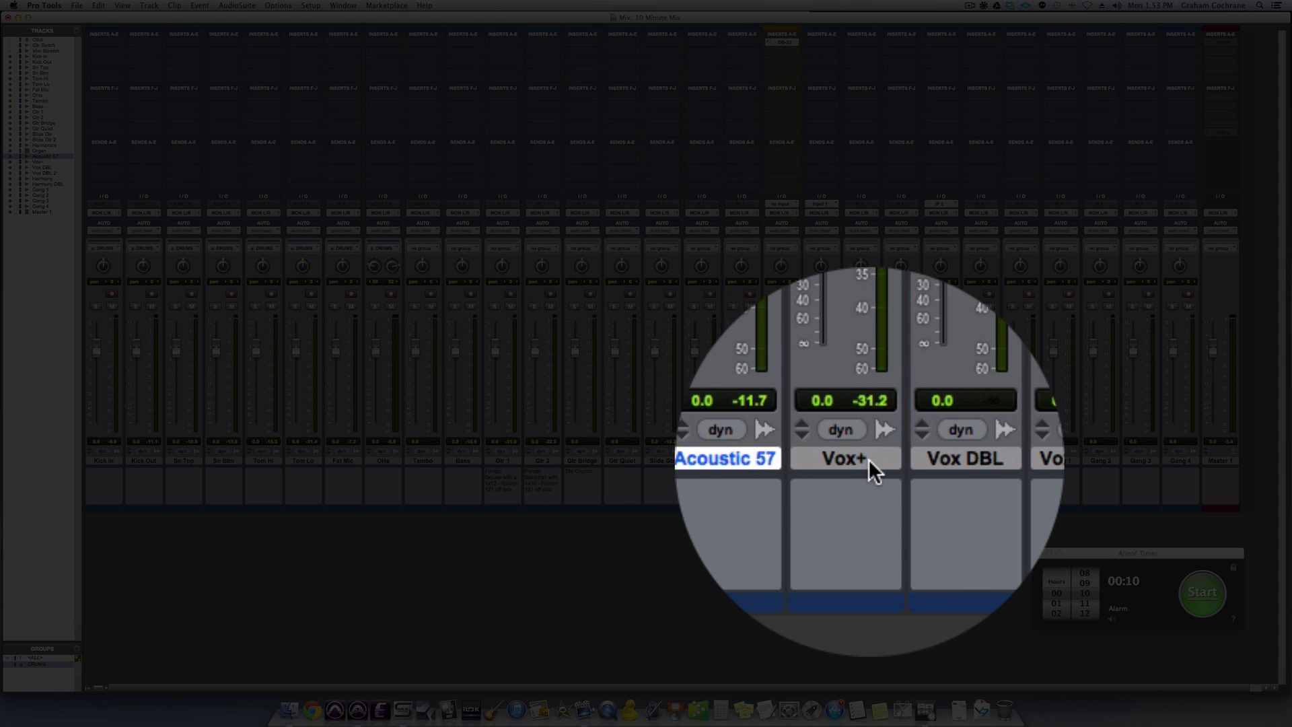
pyautogui.click(869, 459)
pyautogui.click(906, 459)
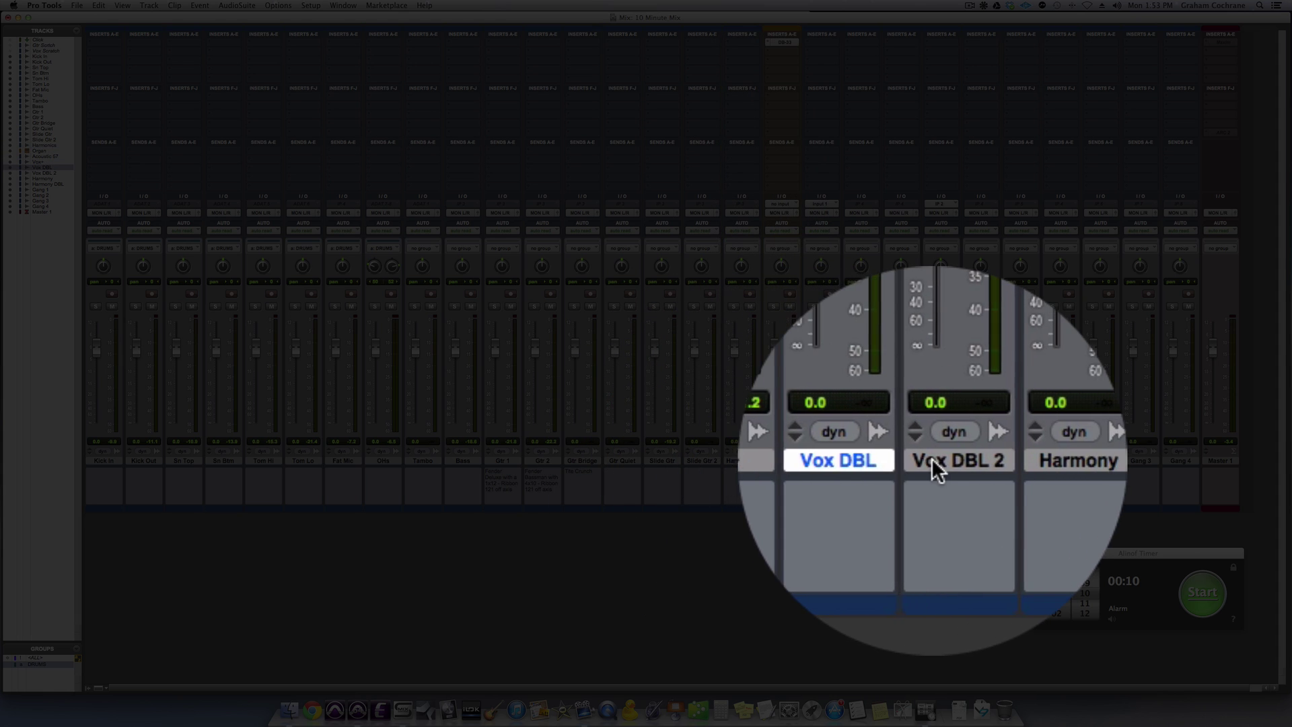
pyautogui.click(932, 459)
pyautogui.click(978, 459)
pyautogui.click(1015, 459)
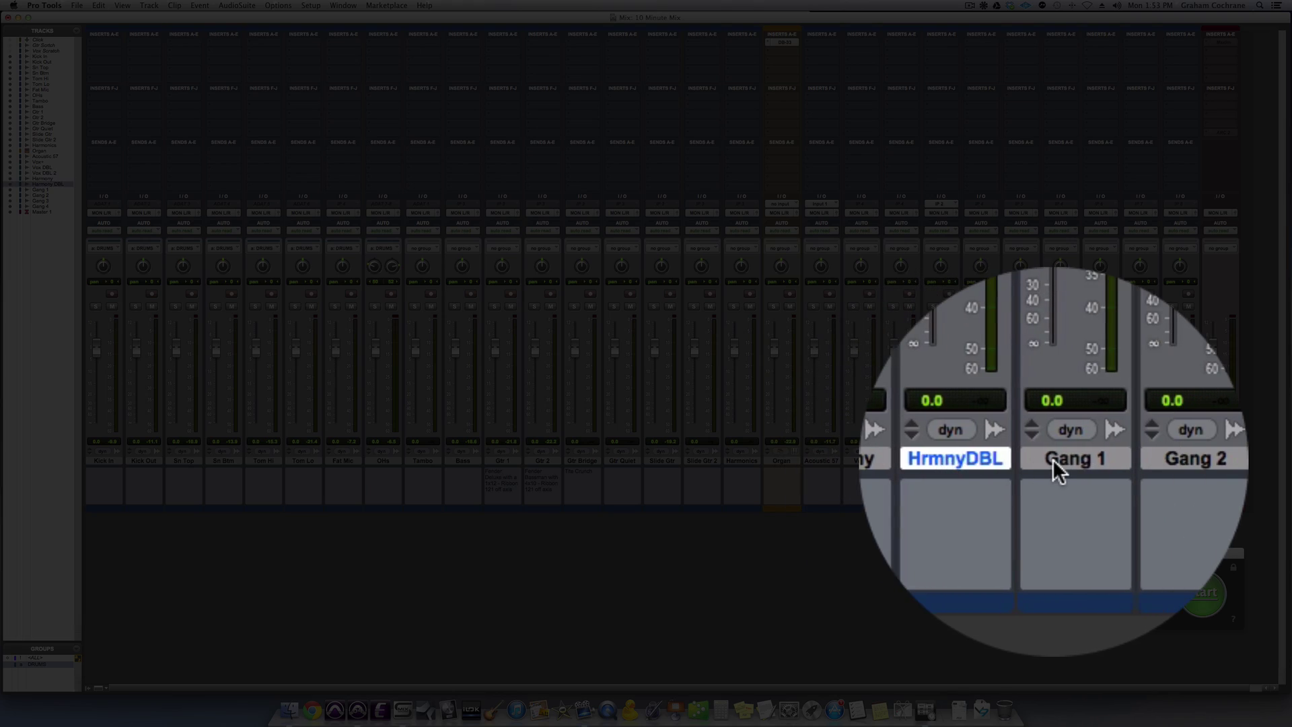
pyautogui.click(1053, 459)
# Using the ALL group temporarily, pull every fader down to minus infinity, and reset only the Master 1 fader to 0.0 dB.
pyautogui.click(1174, 460)
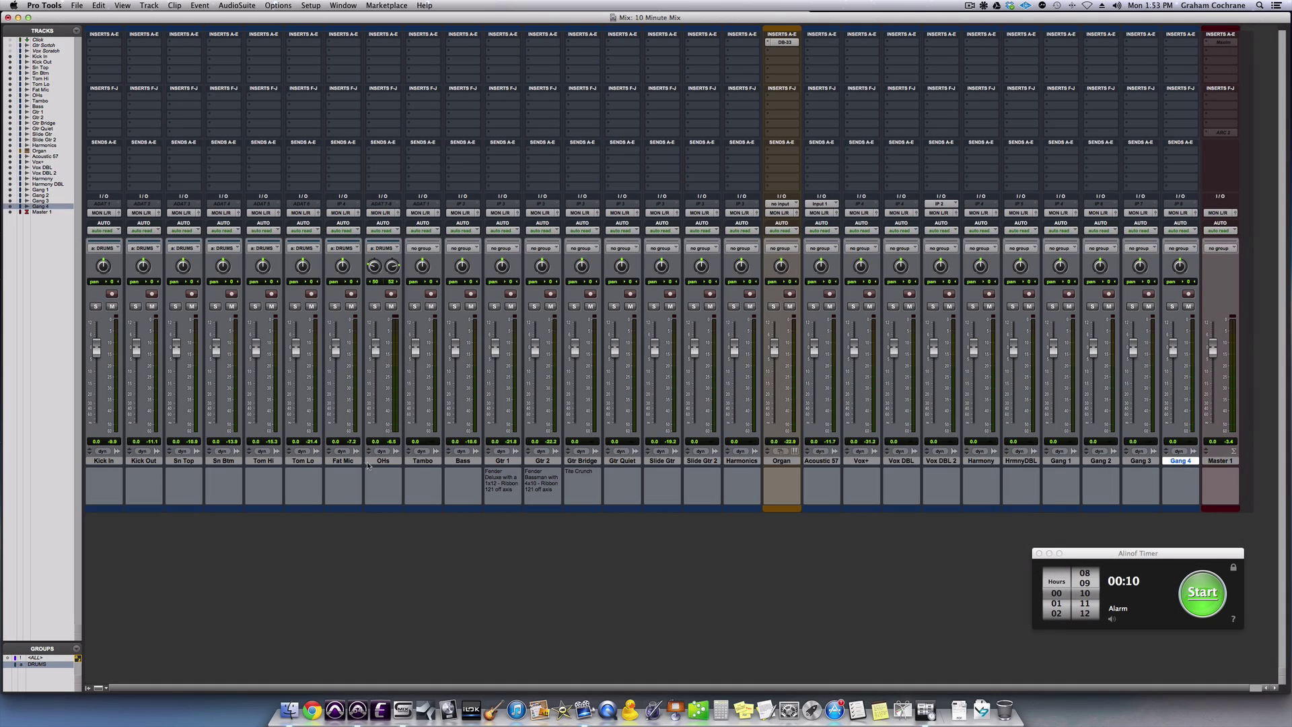
pyautogui.keyDown('shift'); pyautogui.click(105, 461); pyautogui.keyUp('shift')
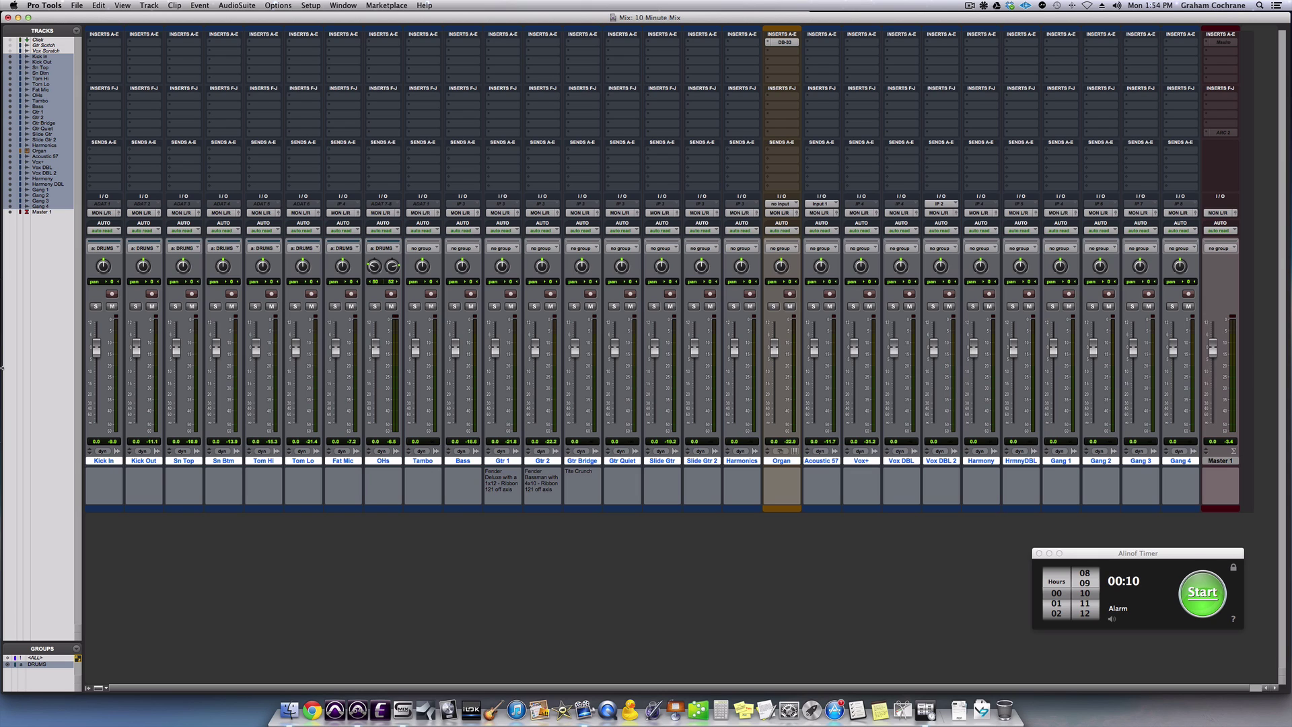
pyautogui.click(35, 658)
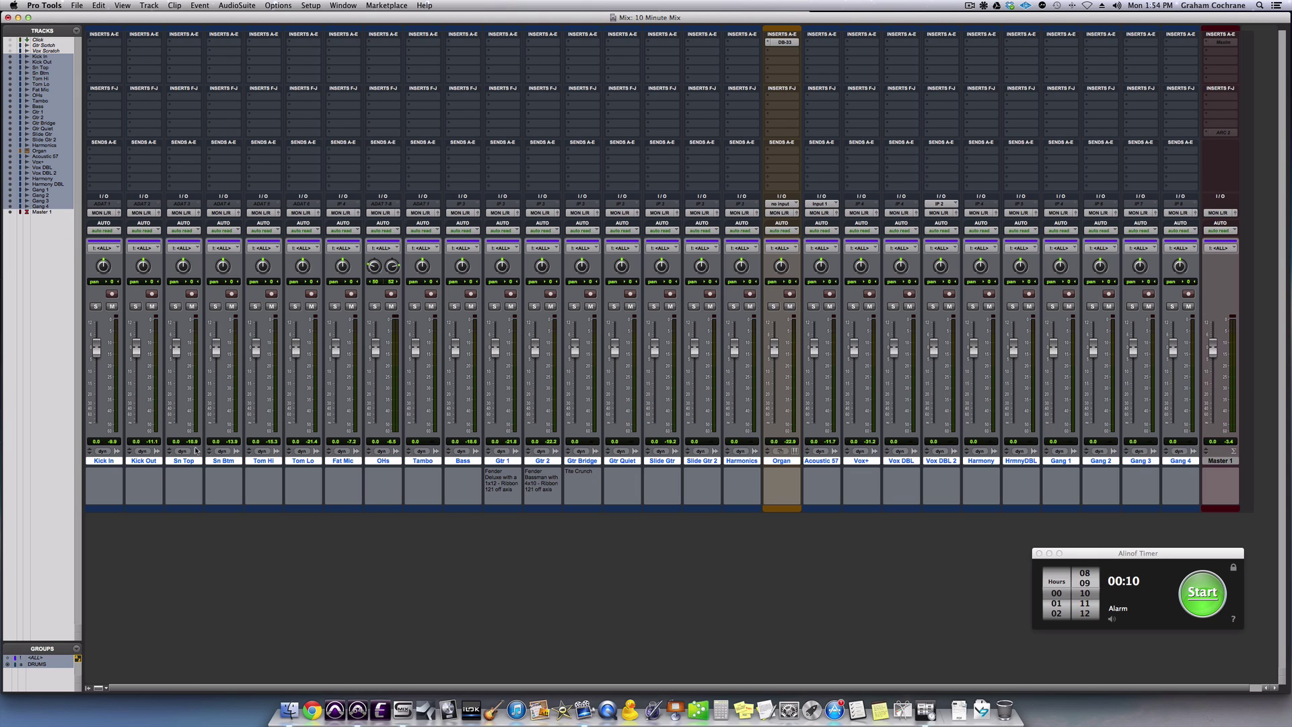
pyautogui.moveTo(256, 350); pyautogui.dragTo(257, 431)
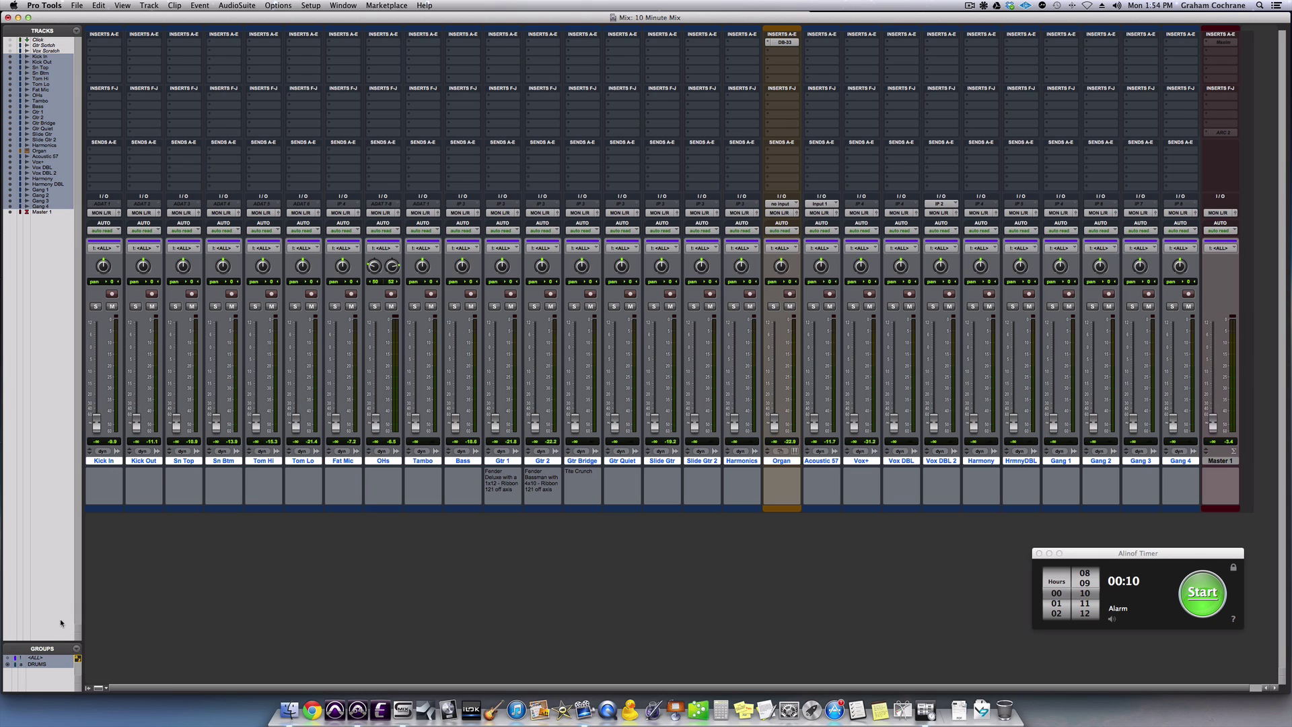
pyautogui.click(47, 658)
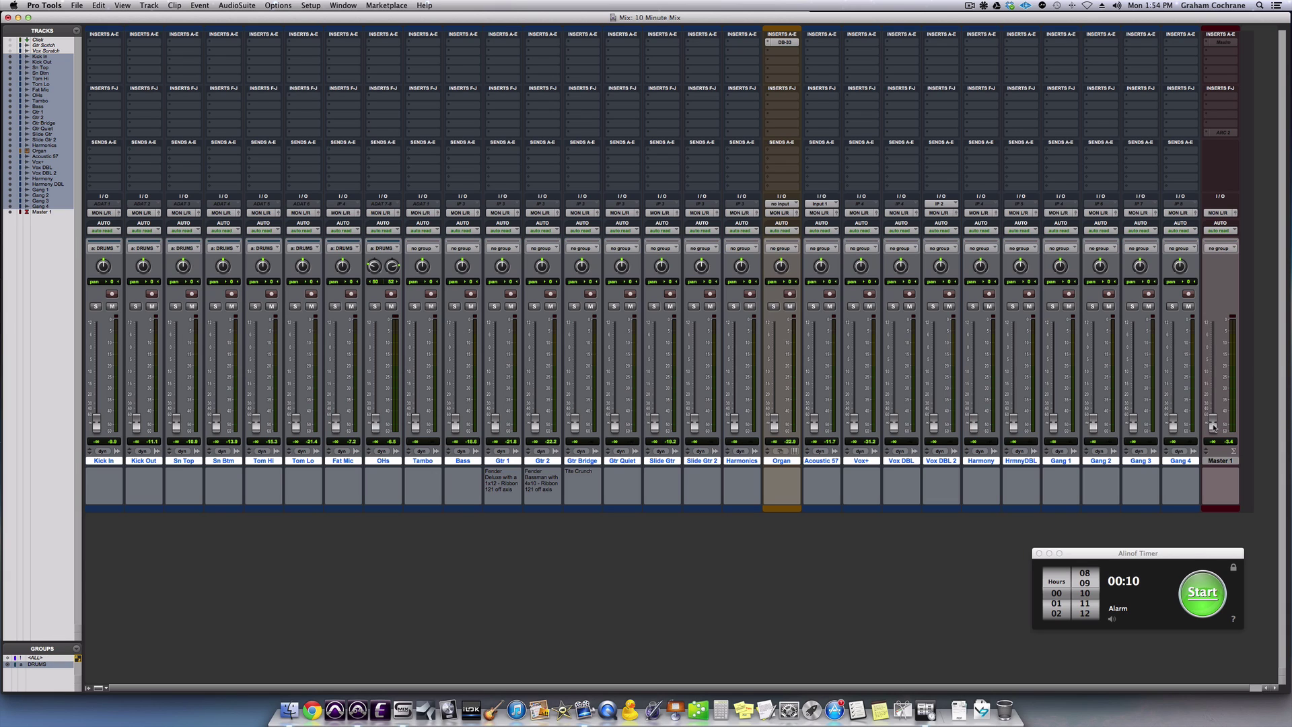
pyautogui.keyDown('alt'); pyautogui.click(1214, 425); pyautogui.keyUp('alt')
# Start the ten-minute countdown in Alinof Timer and return to the Pro Tools Mix window.
pyautogui.click(1143, 555)
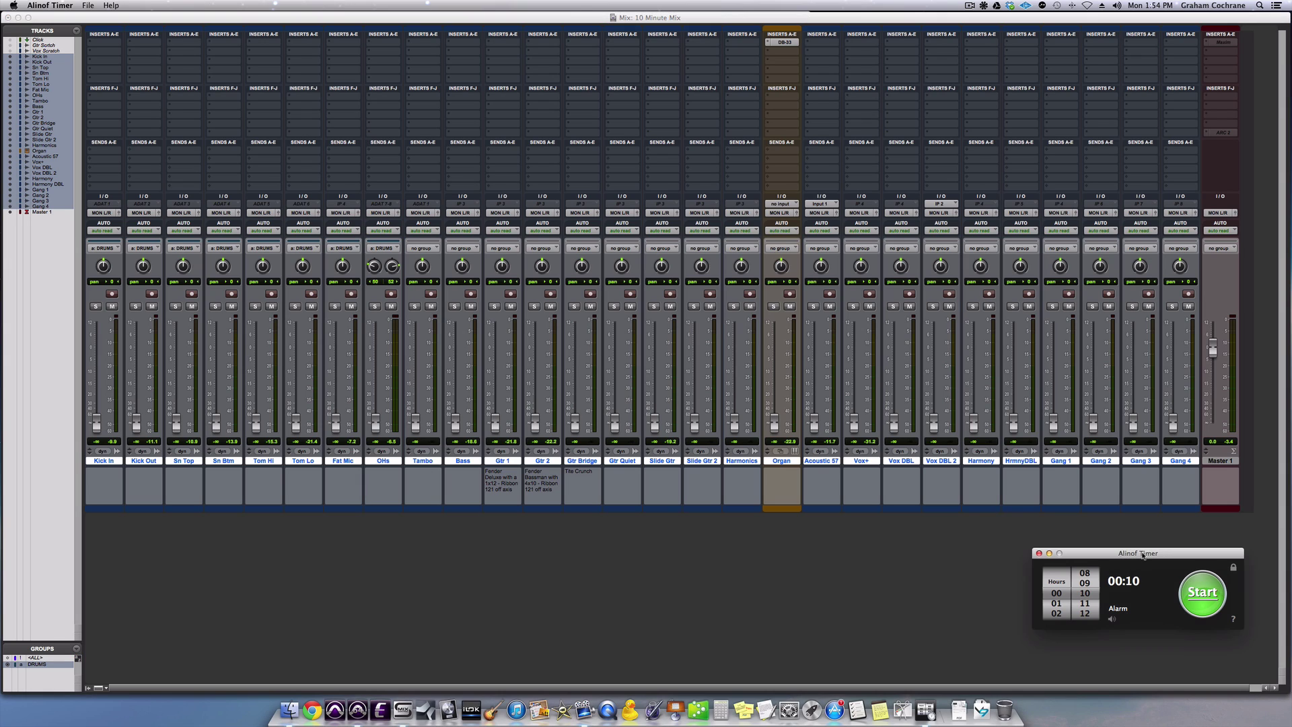
pyautogui.click(1202, 592)
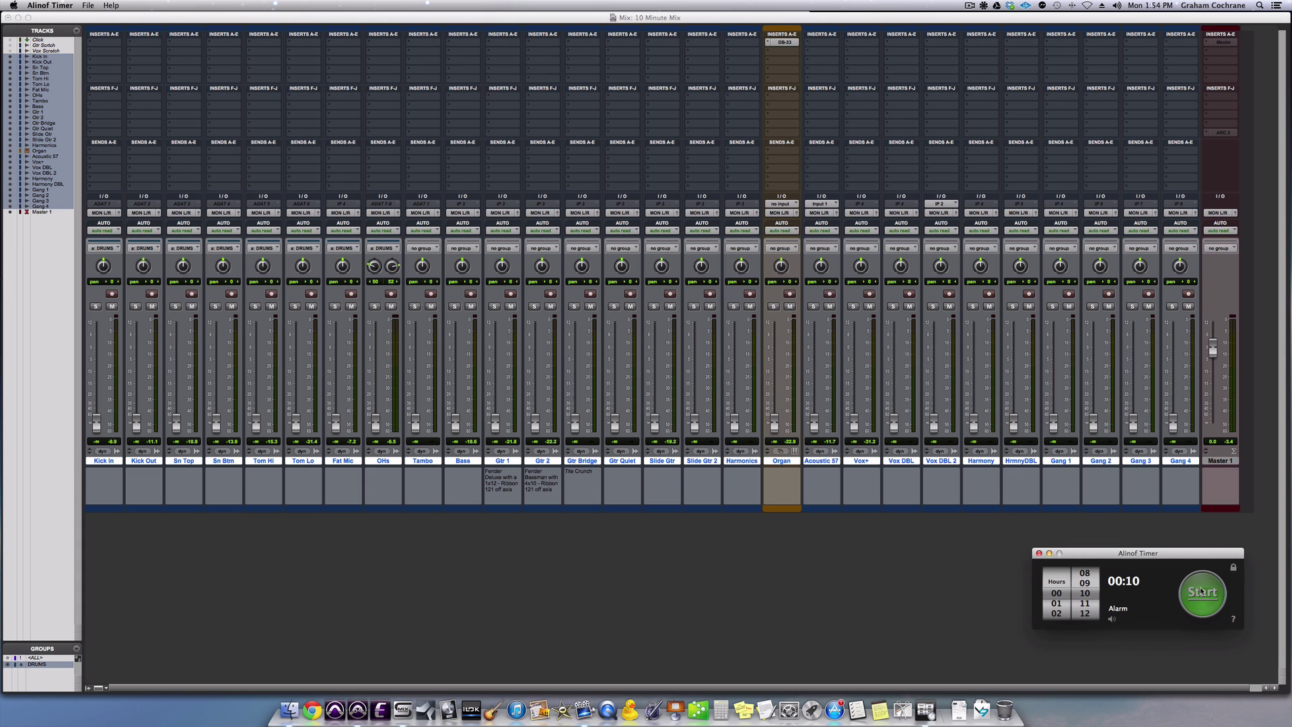
pyautogui.click(1136, 544)
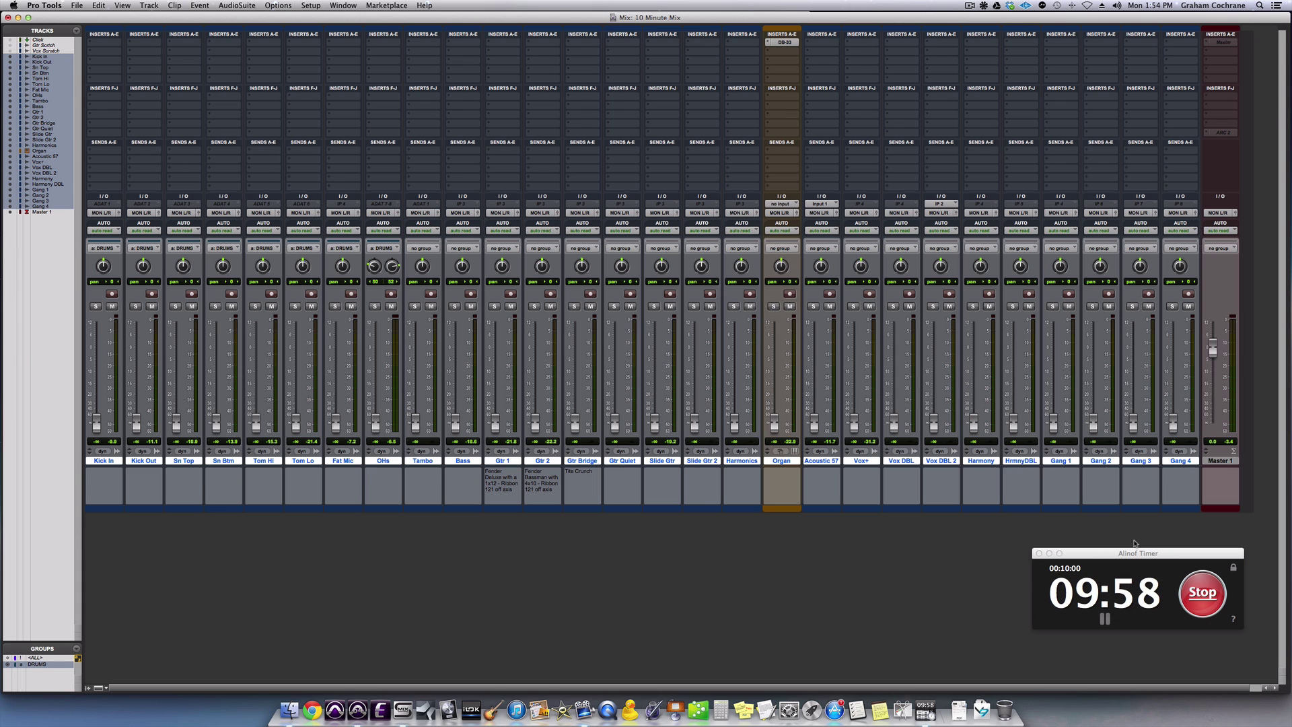
pyautogui.press('super+equal')
pyautogui.press('super+equal')
# Disable the DRUMS group and raise the OHs fader to -3.4 dB, Kick In to -0.7 dB and Kick Out to about -8.4 dB.
pyautogui.click(51, 664)
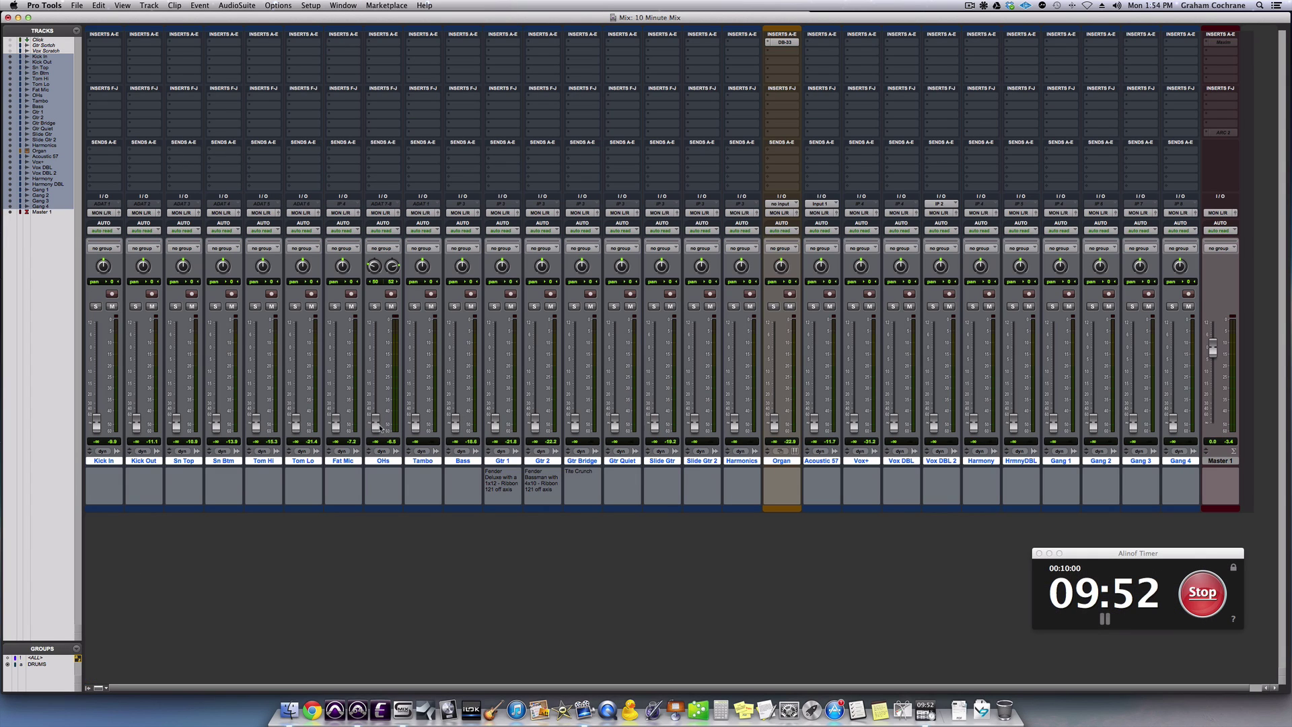
pyautogui.moveTo(380, 428); pyautogui.dragTo(376, 358)
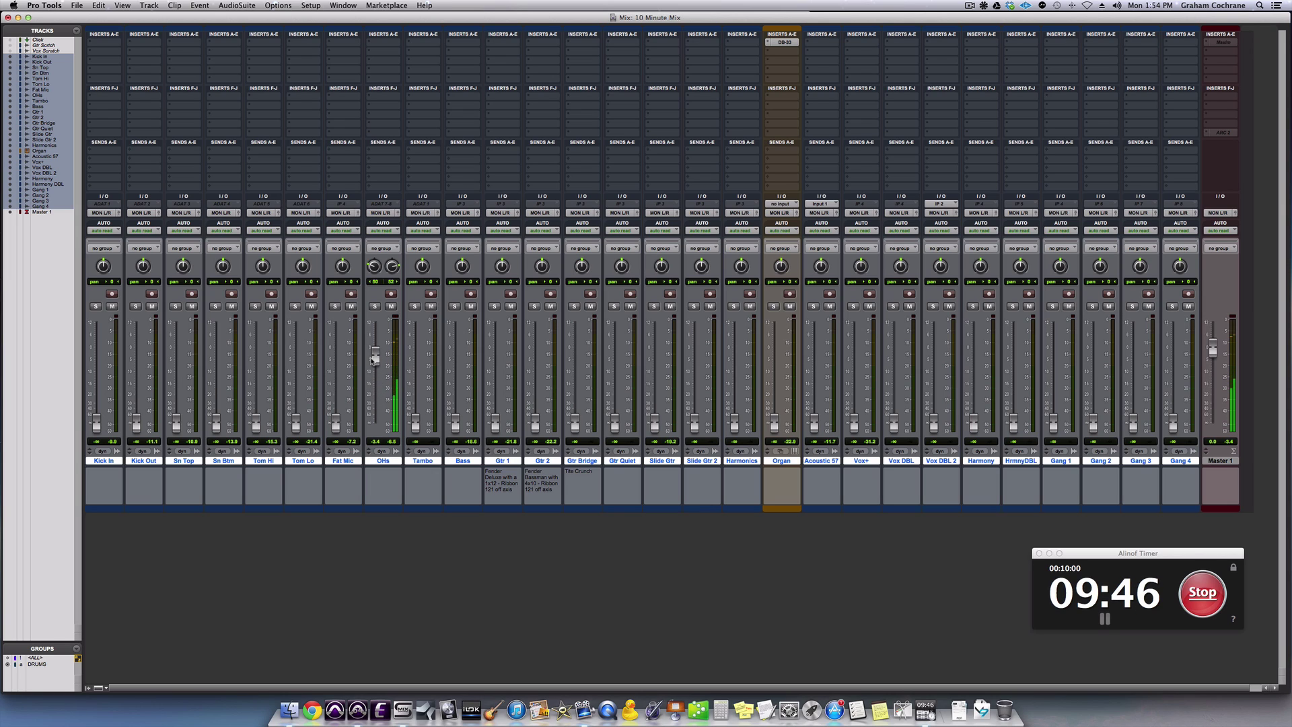
pyautogui.moveTo(97, 424); pyautogui.dragTo(97, 354)
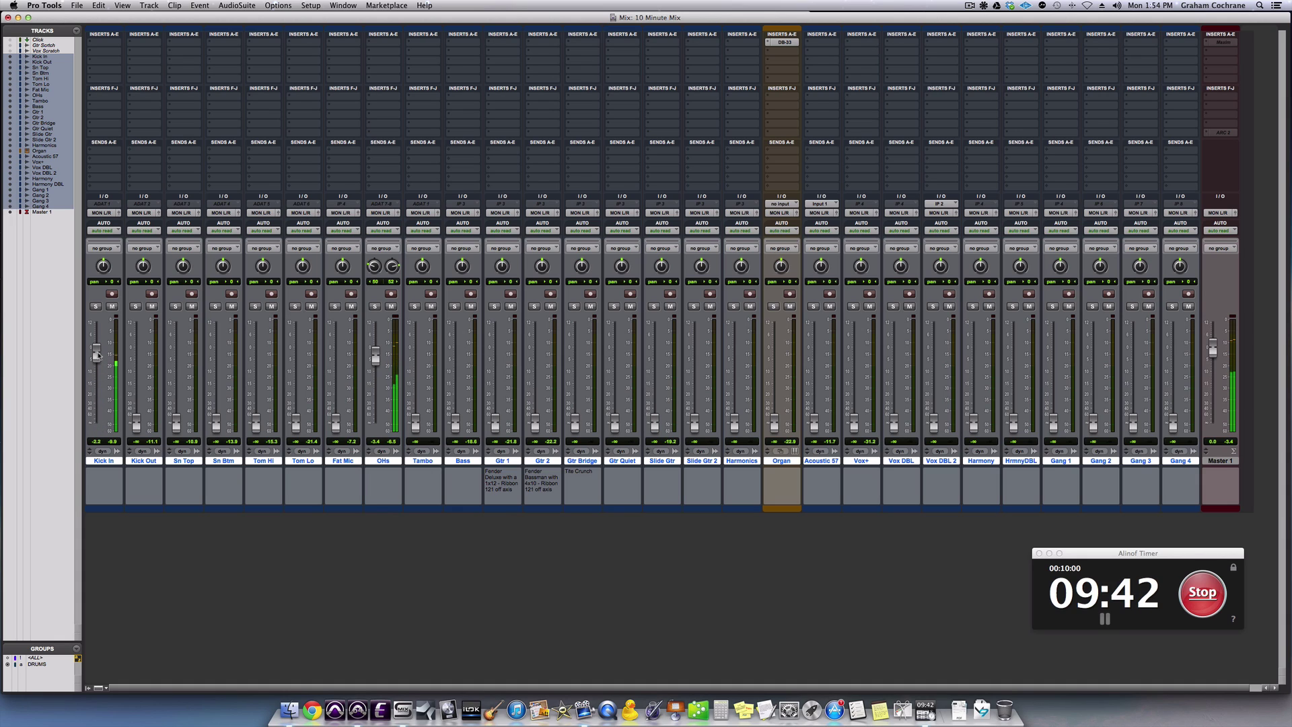
pyautogui.moveTo(96, 353); pyautogui.dragTo(96, 350)
pyautogui.moveTo(136, 420); pyautogui.dragTo(135, 369)
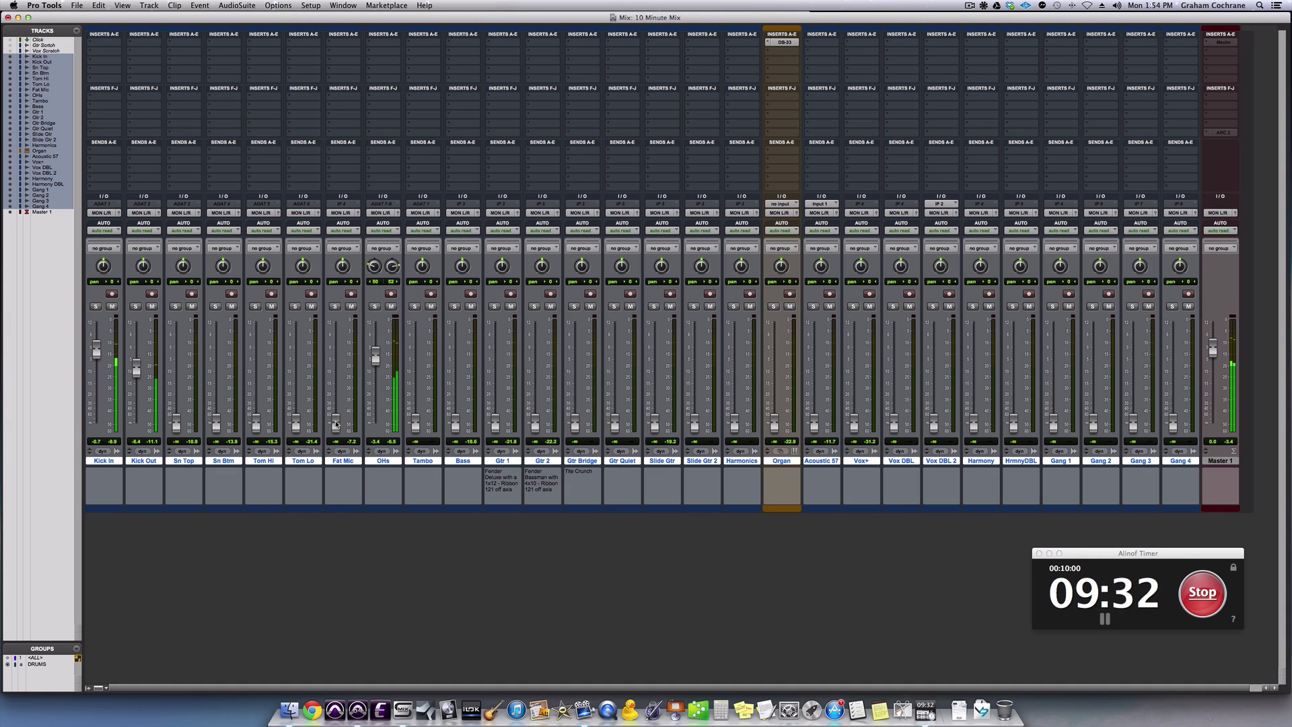
# Raise the Sn Top fader to about -3 dB, Sn Btm to -4.9 dB with a mute comparison, and Fat Mic to about -10 dB.
pyautogui.moveTo(177, 423); pyautogui.dragTo(178, 355)
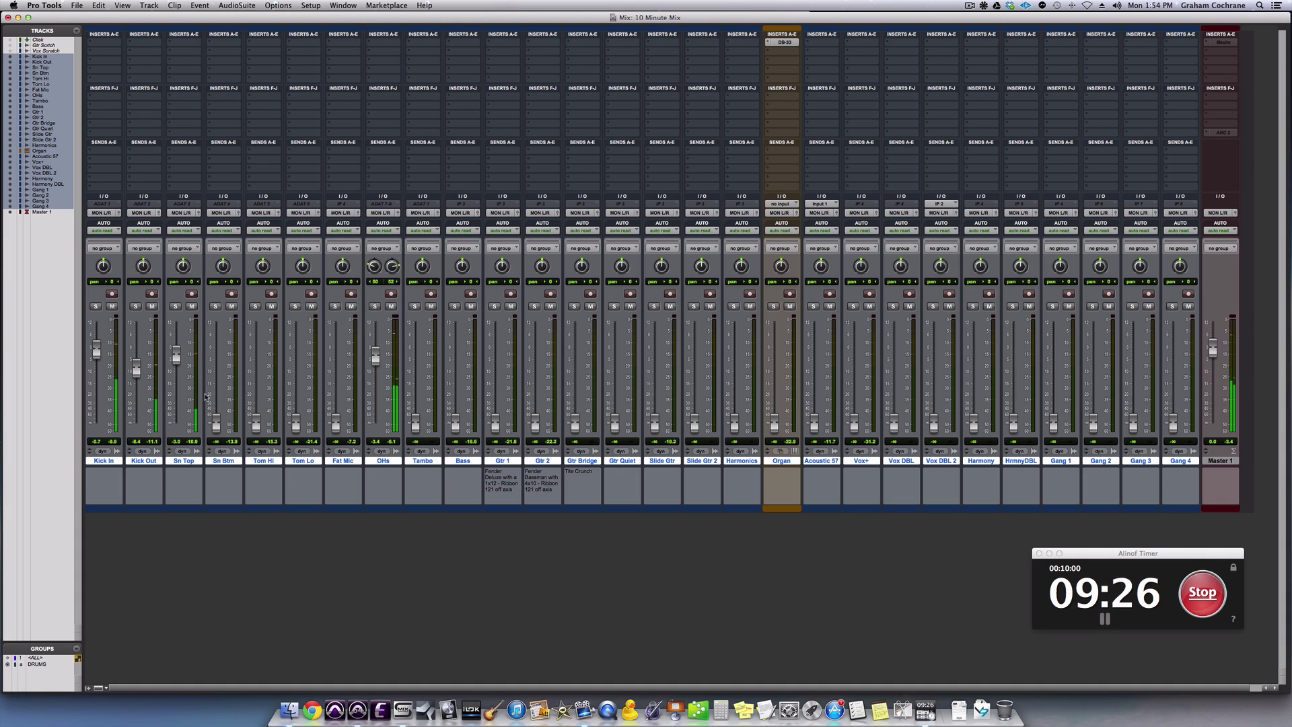
pyautogui.moveTo(216, 424); pyautogui.dragTo(219, 362)
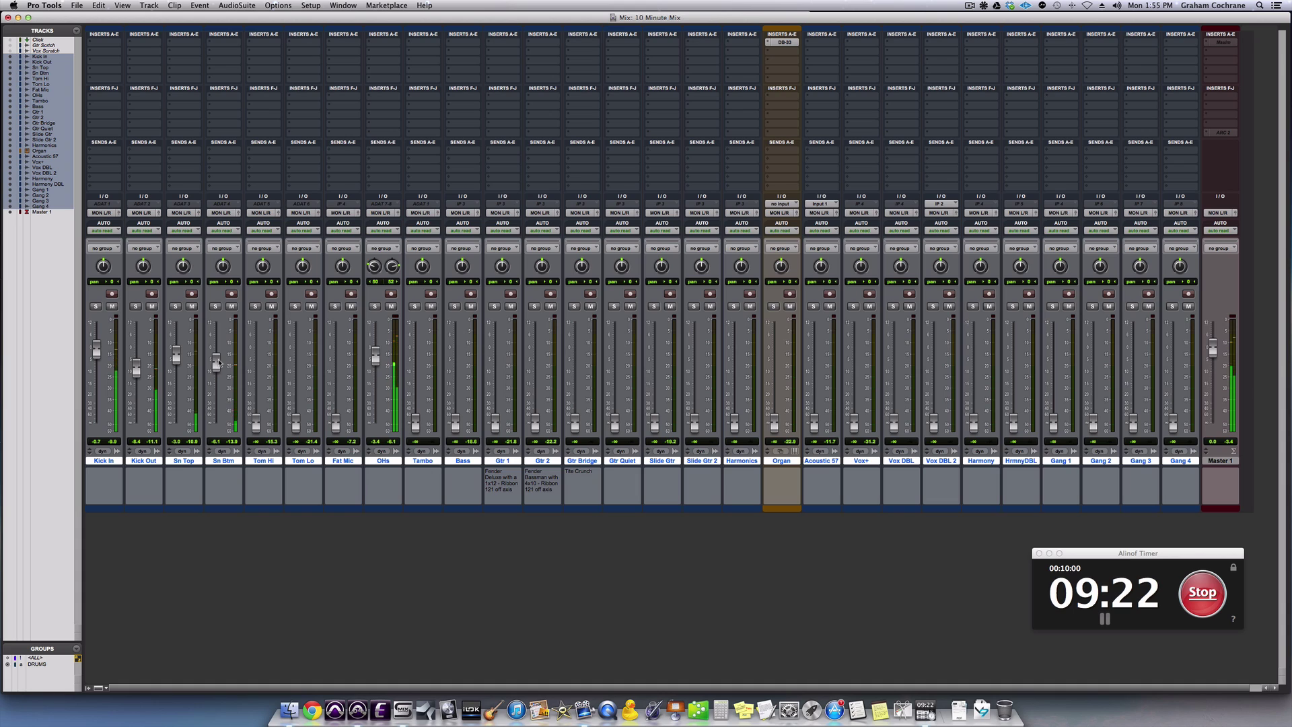
pyautogui.click(230, 307)
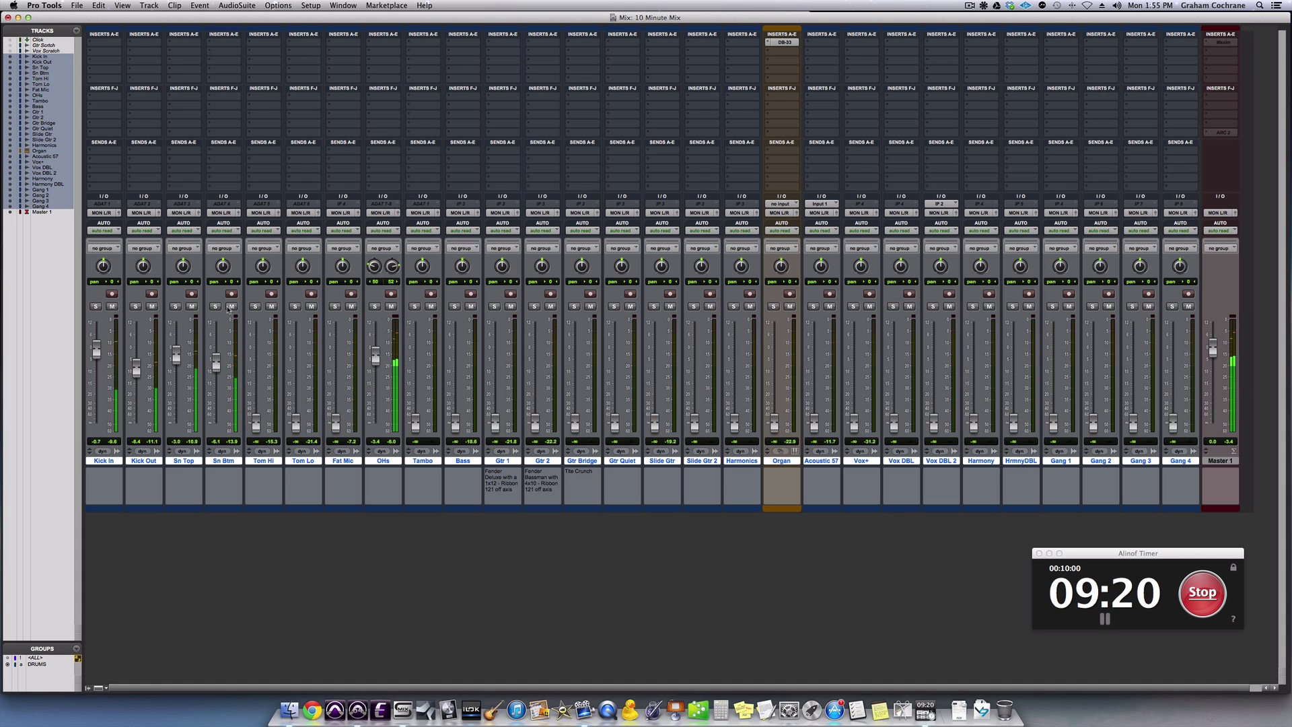
pyautogui.click(230, 307)
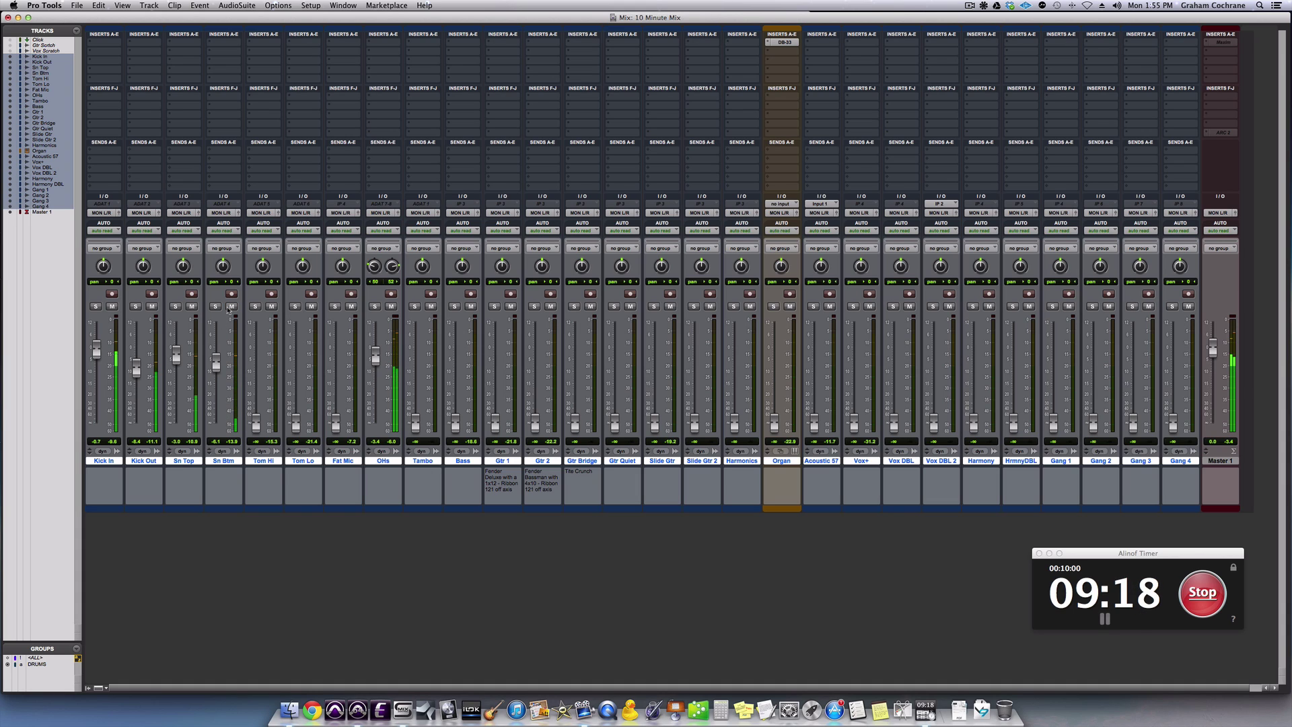
pyautogui.moveTo(216, 363); pyautogui.dragTo(216, 360)
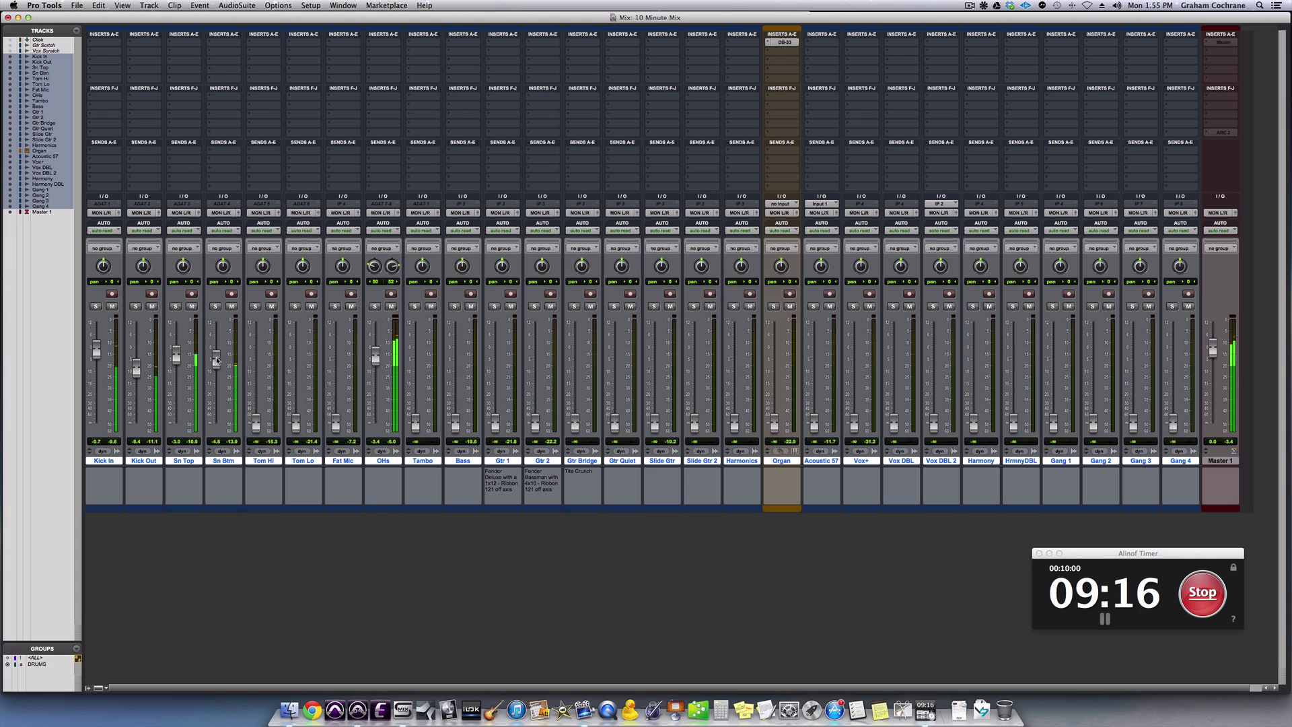
pyautogui.moveTo(333, 422); pyautogui.dragTo(335, 371)
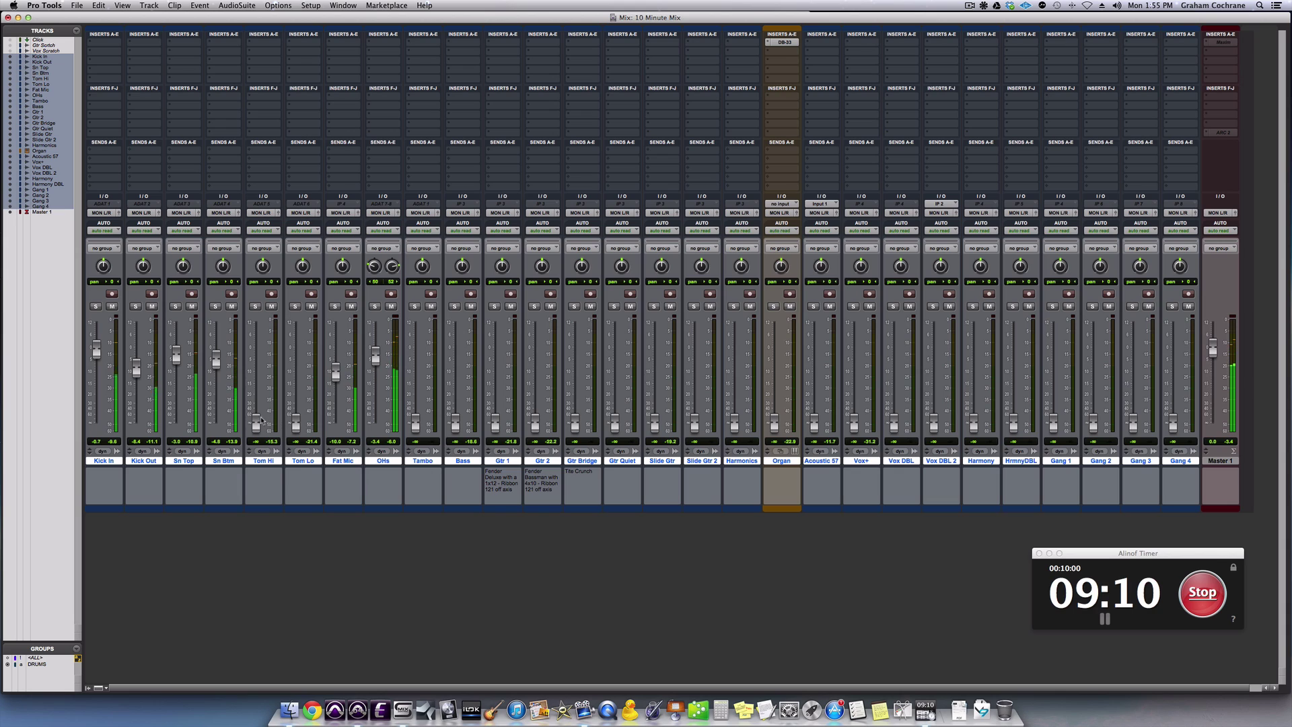
# Raise the Tom Hi fader to about -10 dB and Tom Lo to about -11.1 dB, and play the Build section selected on Tom Hi.
pyautogui.moveTo(256, 423); pyautogui.dragTo(257, 371)
pyautogui.moveTo(295, 425); pyautogui.dragTo(295, 377)
pyautogui.press('super+equal')
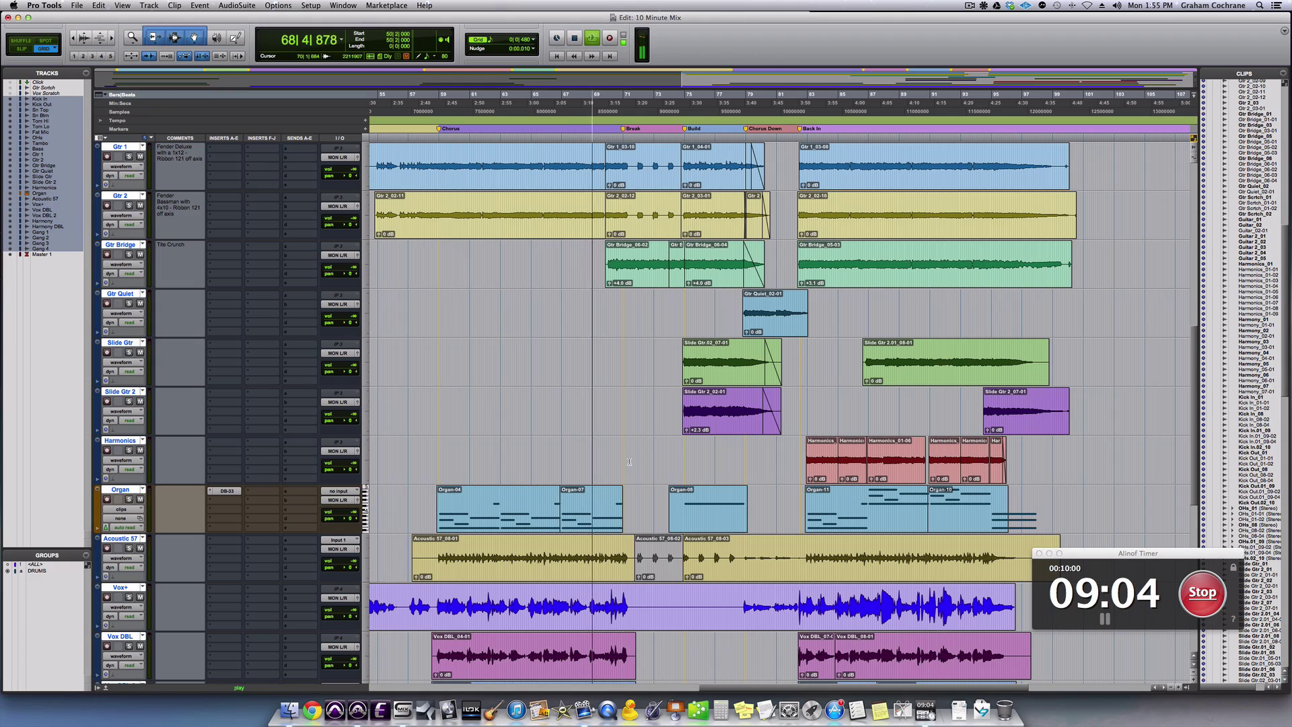
pyautogui.scroll(8, 650, 480)
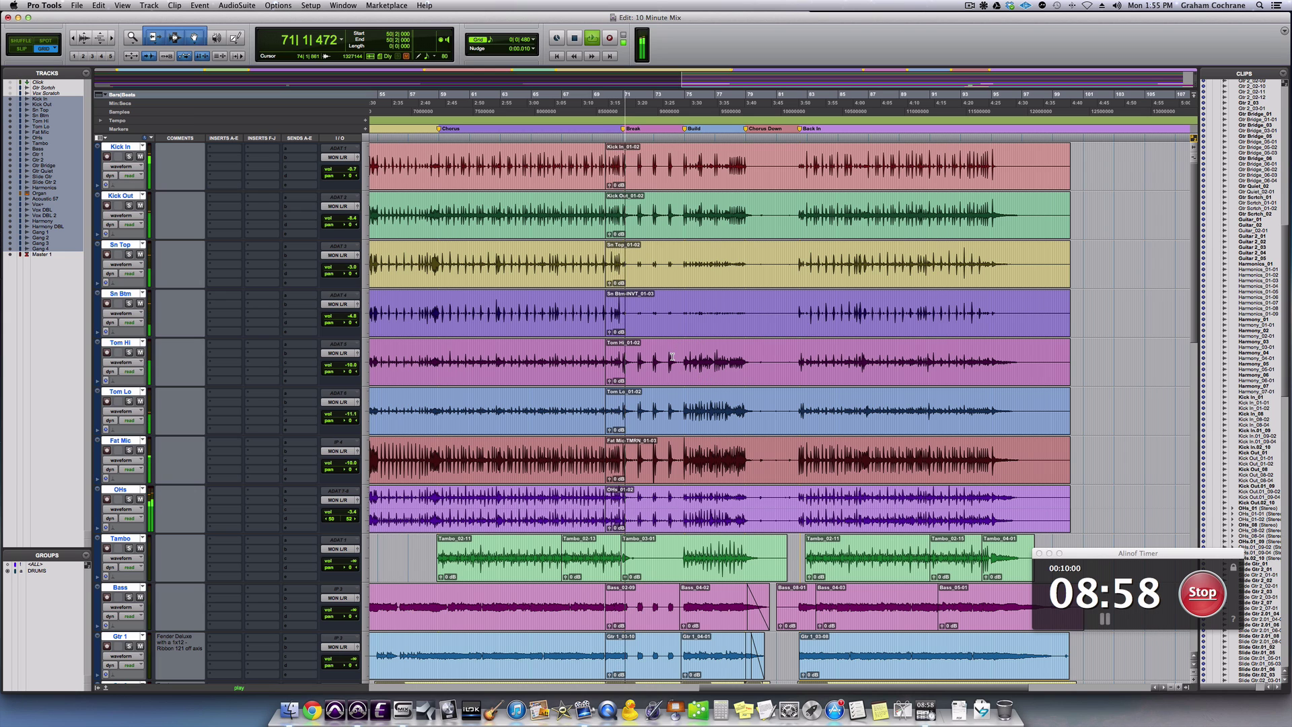
pyautogui.press('space')
pyautogui.moveTo(684, 357); pyautogui.dragTo(747, 359)
pyautogui.press('super+equal')
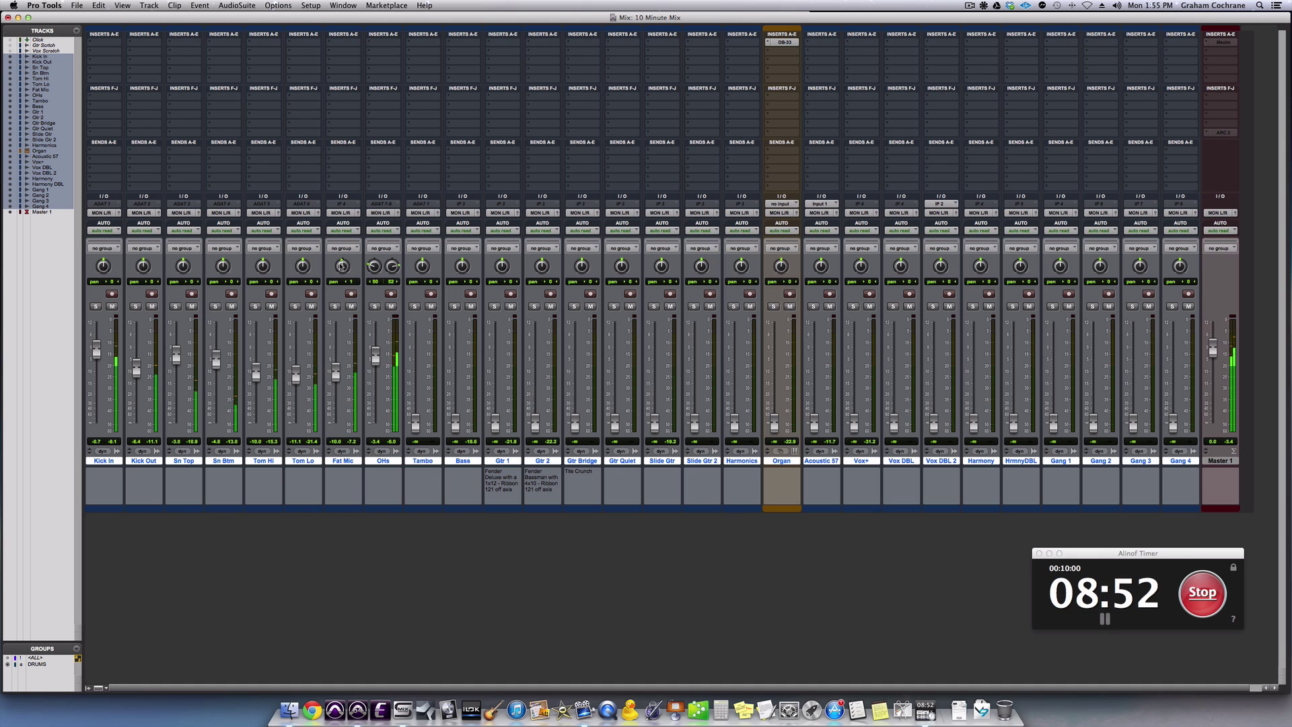
# Pan Tom Hi left to about 52 and Tom Lo right to about 44, raising Tom Hi to -7.3 dB and Tom Lo slightly higher.
pyautogui.moveTo(303, 267); pyautogui.dragTo(270, 255)
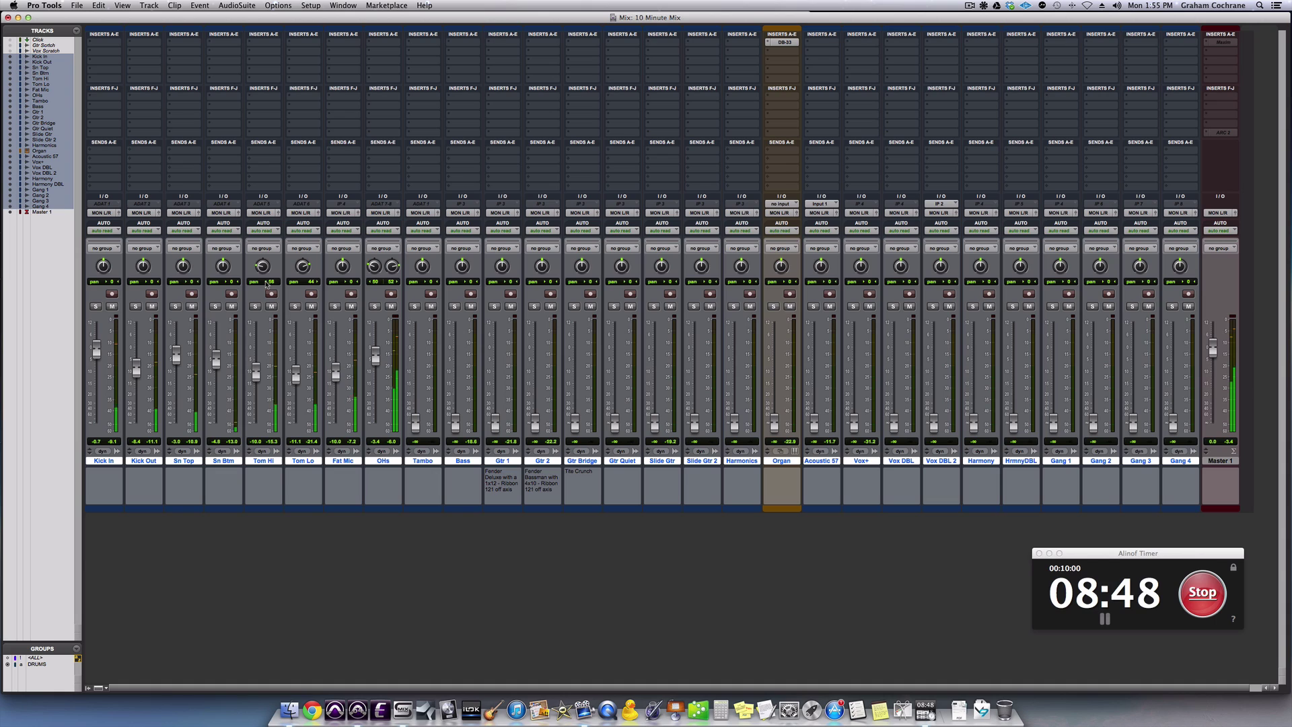
pyautogui.moveTo(256, 375); pyautogui.dragTo(295, 365)
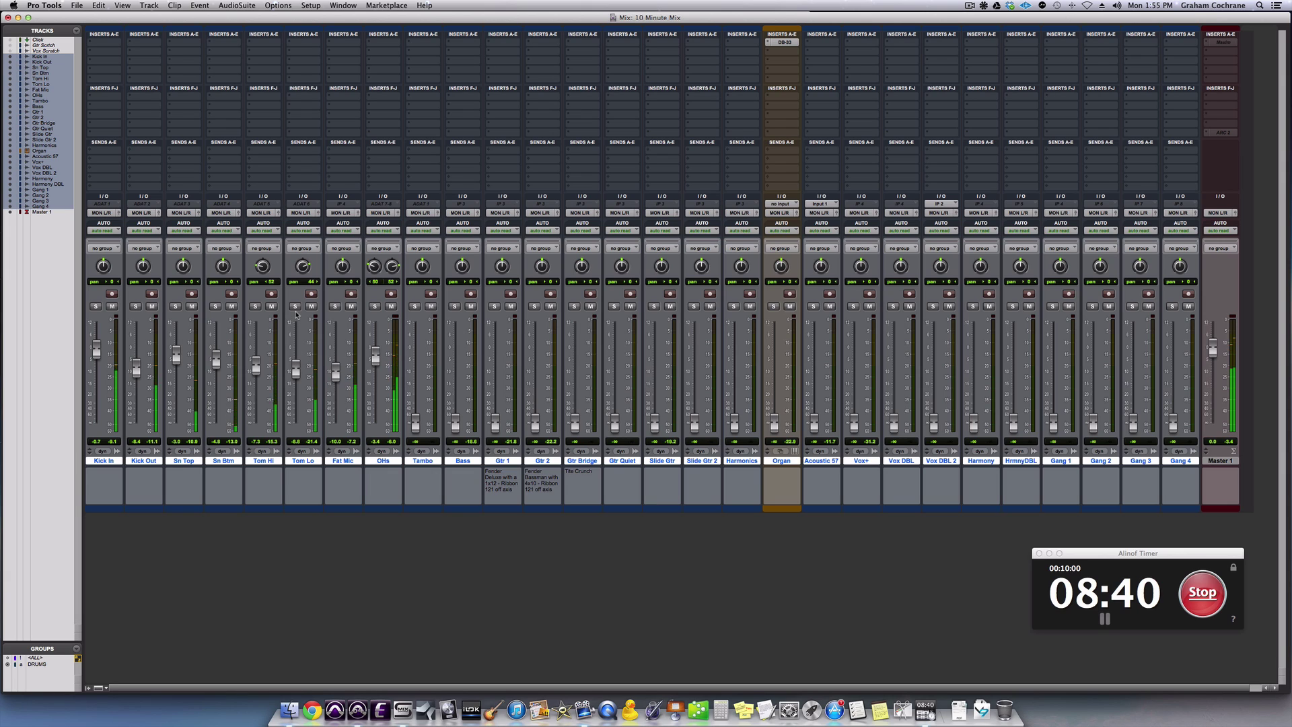
pyautogui.moveTo(297, 362); pyautogui.dragTo(296, 361)
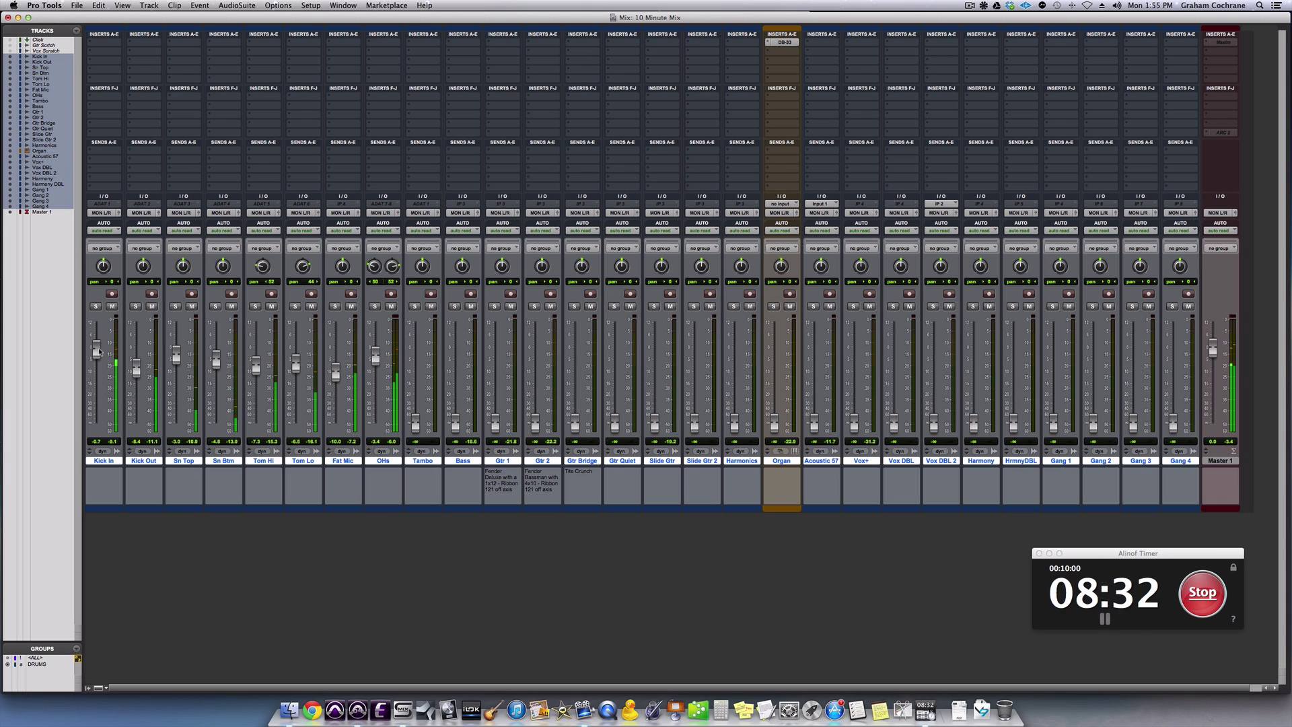
# Play the Back In section selected on Tom Hi, and lower the OHs fader to about -5.7 dB with a mute comparison.
pyautogui.press('super+equal')
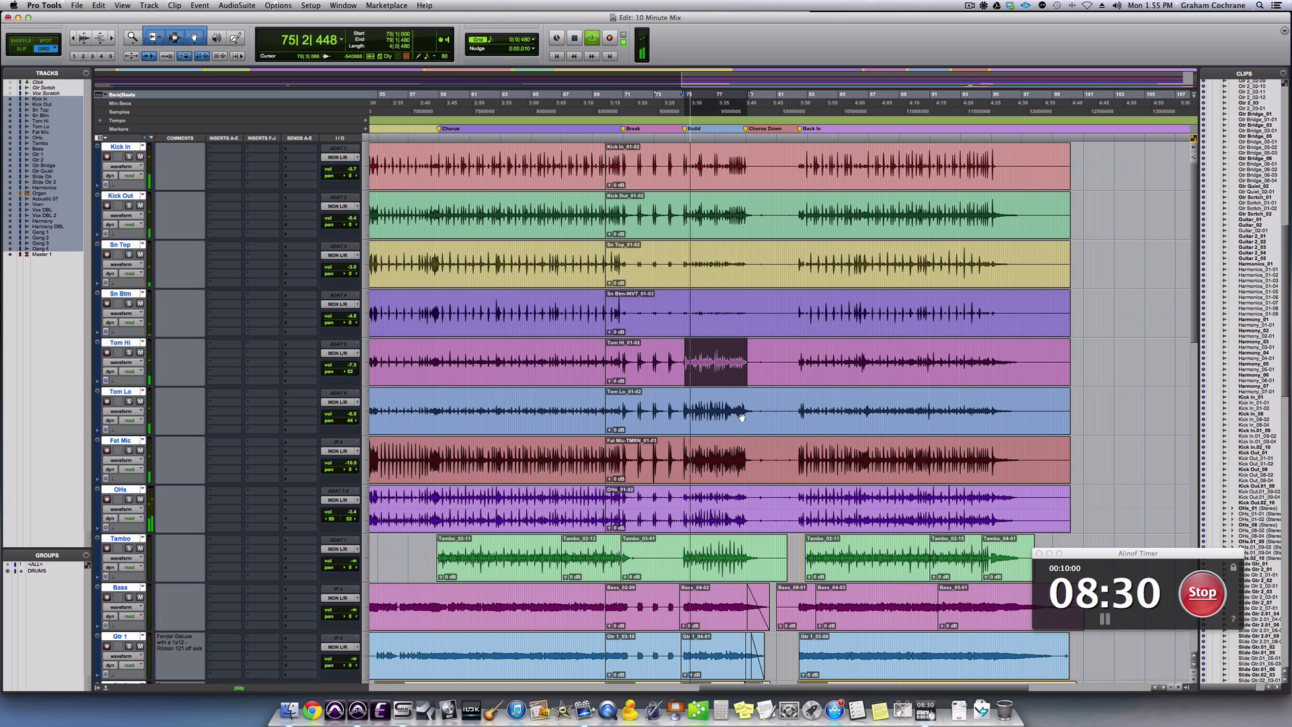
pyautogui.moveTo(798, 357); pyautogui.dragTo(994, 355)
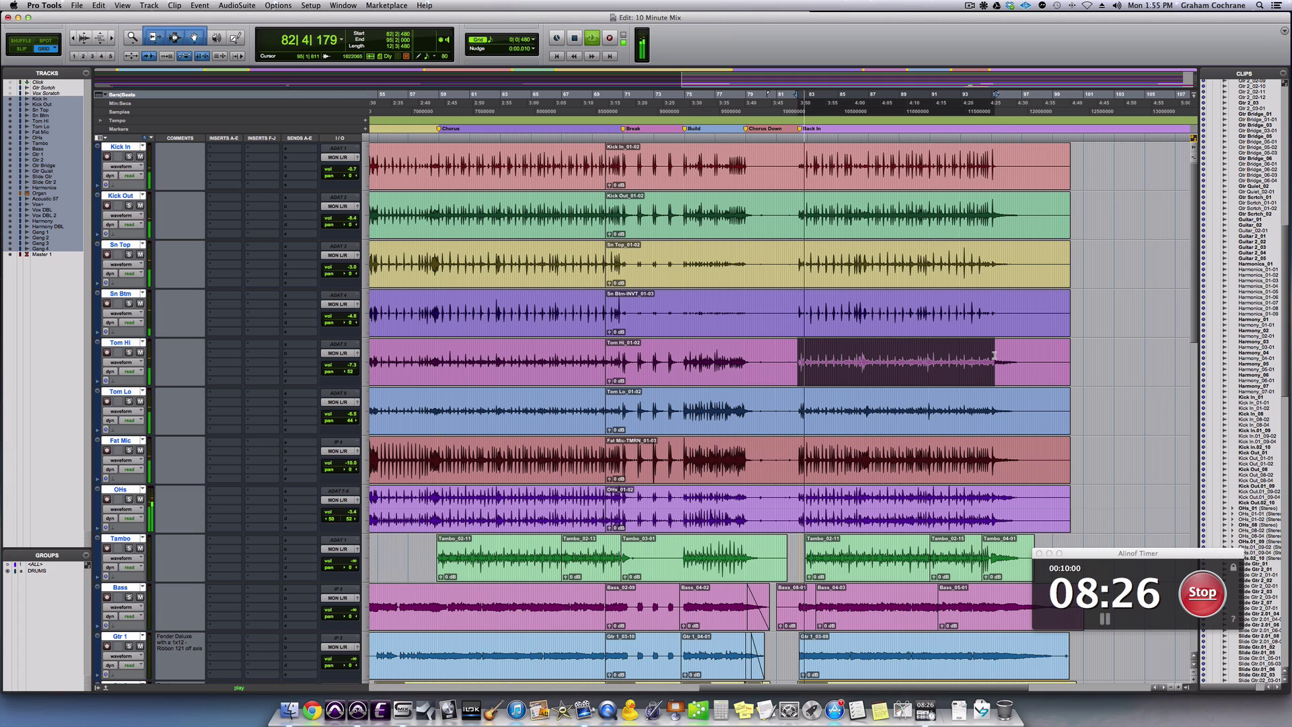
pyautogui.press('super+equal')
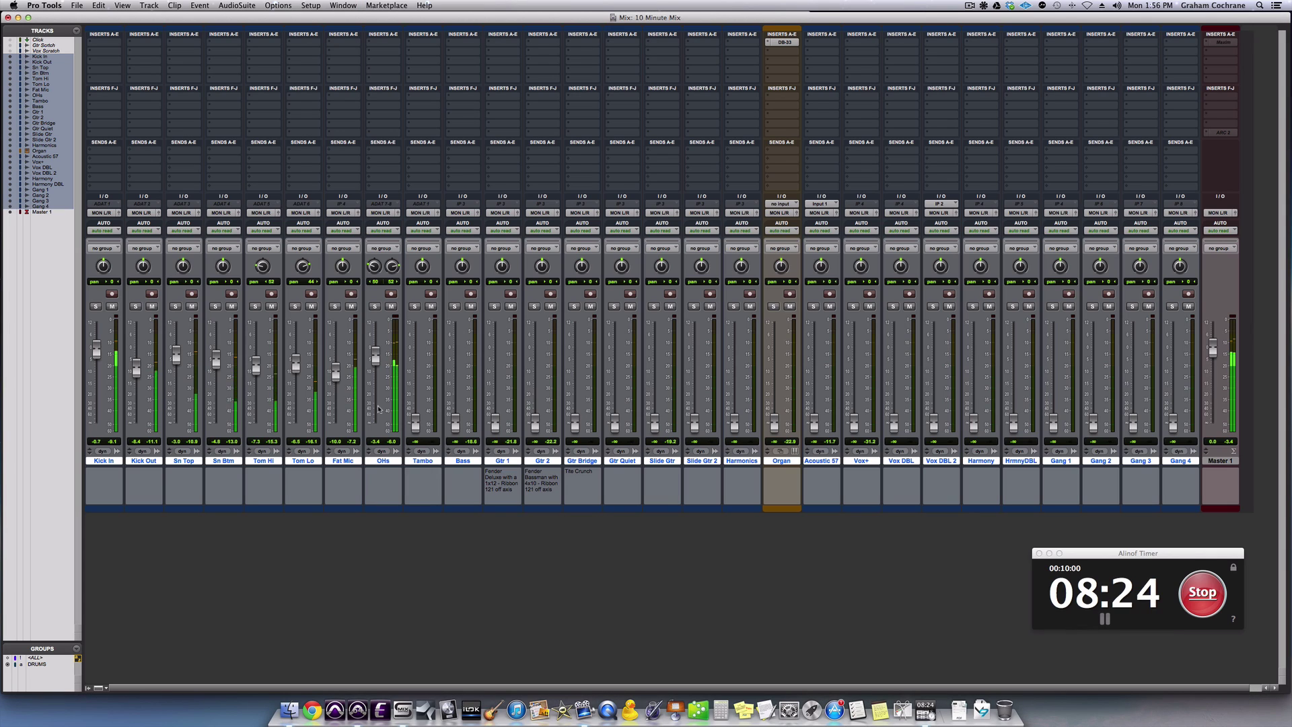
pyautogui.click(390, 307)
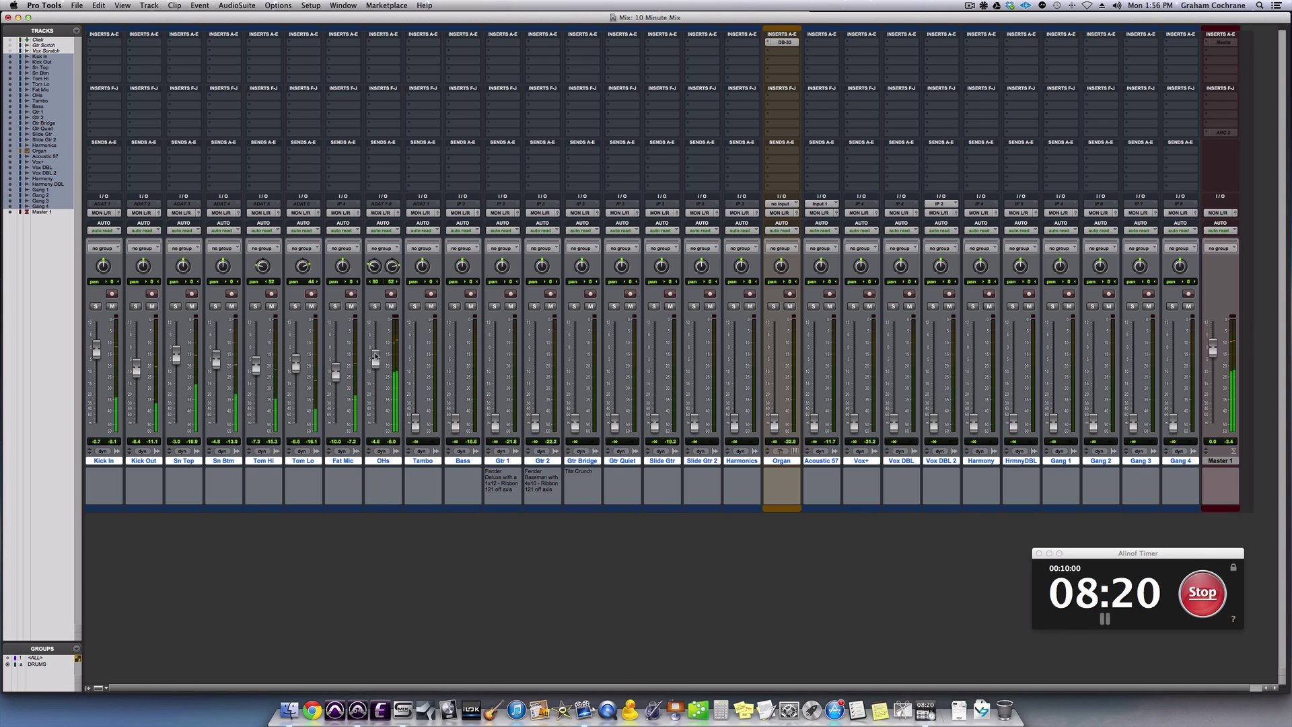
pyautogui.moveTo(375, 356); pyautogui.dragTo(375, 358)
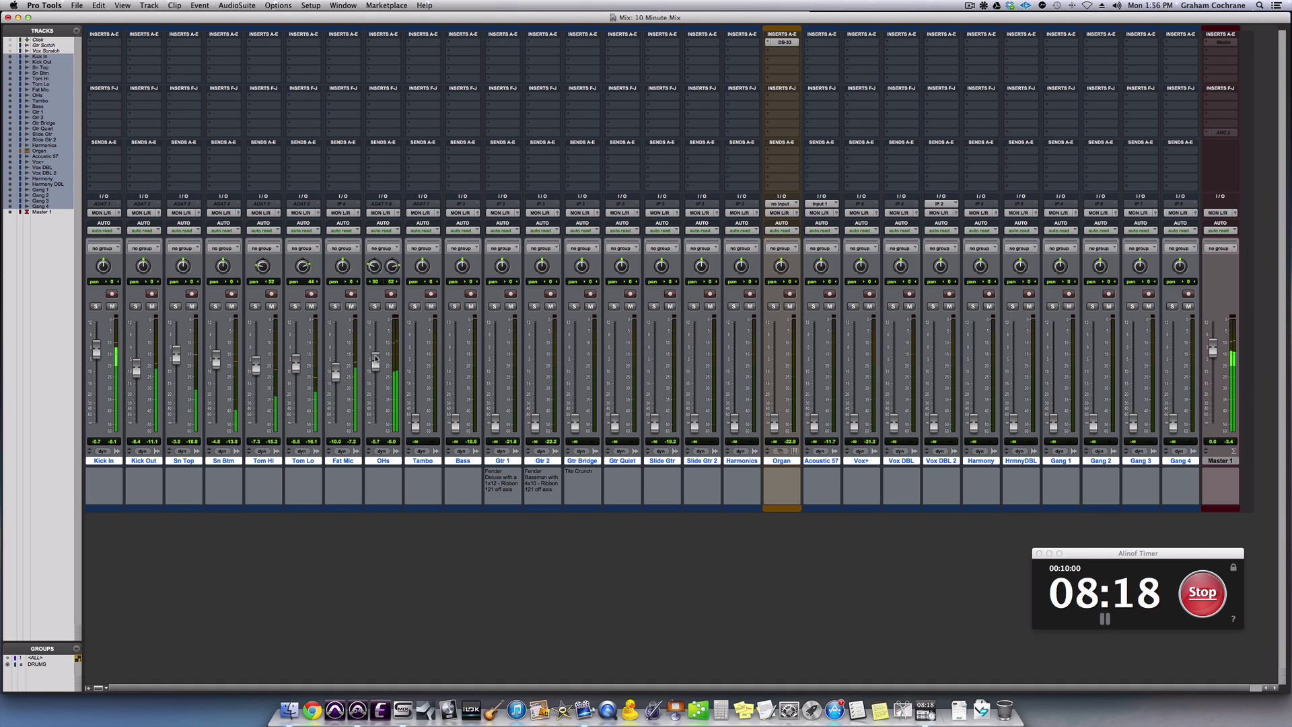
# Bring the Tambo fader up to about -7.9 dB and the Bass fader to about -2.6 dB.
pyautogui.moveTo(415, 428); pyautogui.dragTo(416, 389)
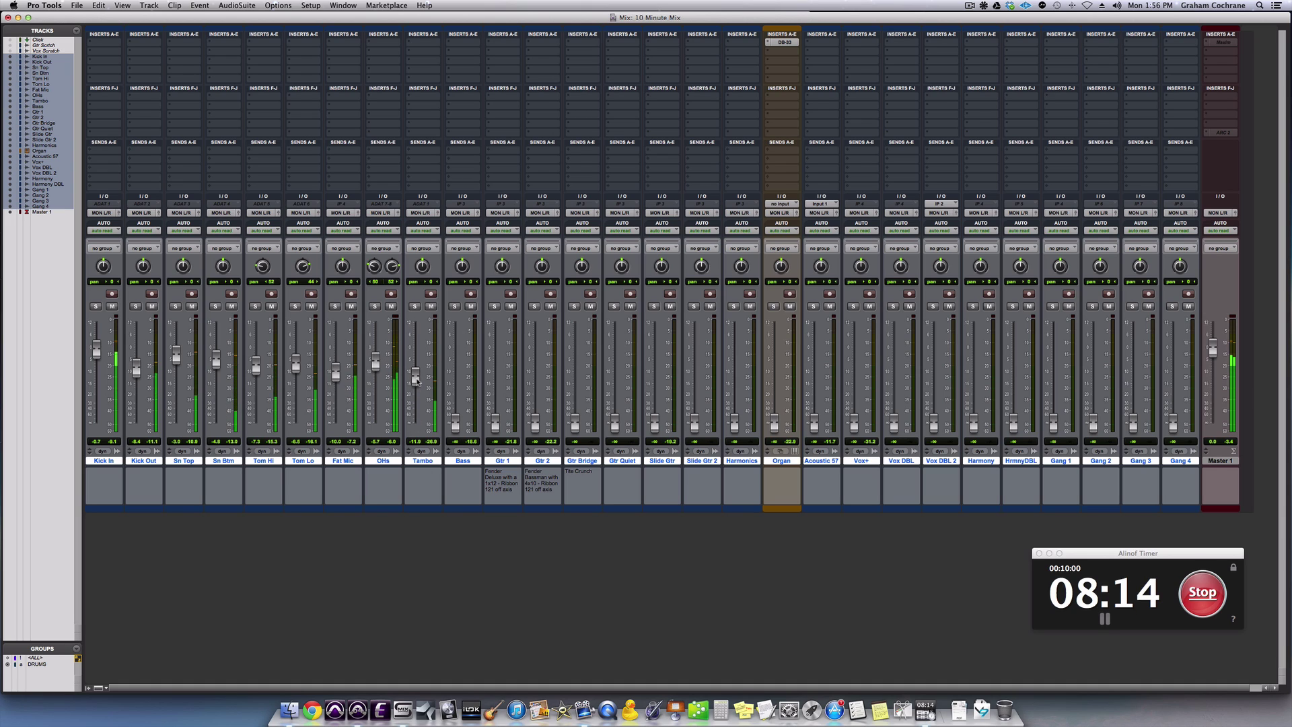
pyautogui.moveTo(416, 377); pyautogui.dragTo(418, 375)
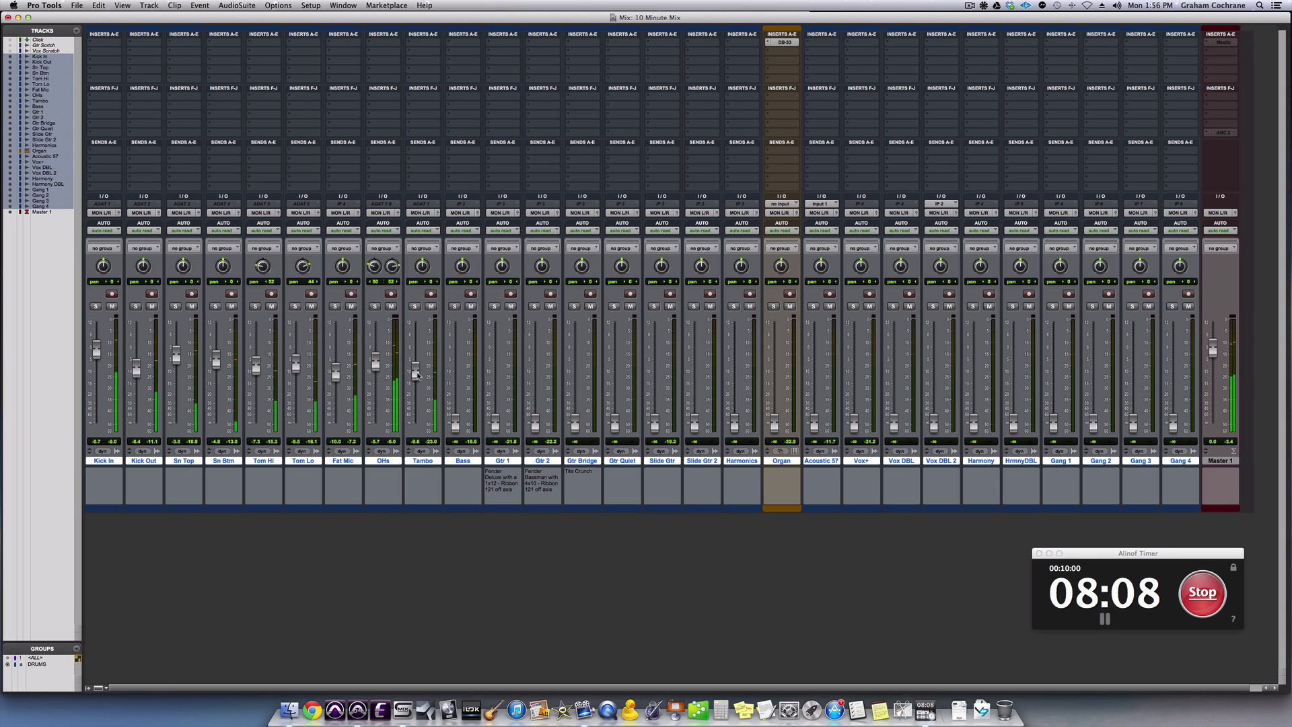
pyautogui.moveTo(417, 374); pyautogui.dragTo(418, 370)
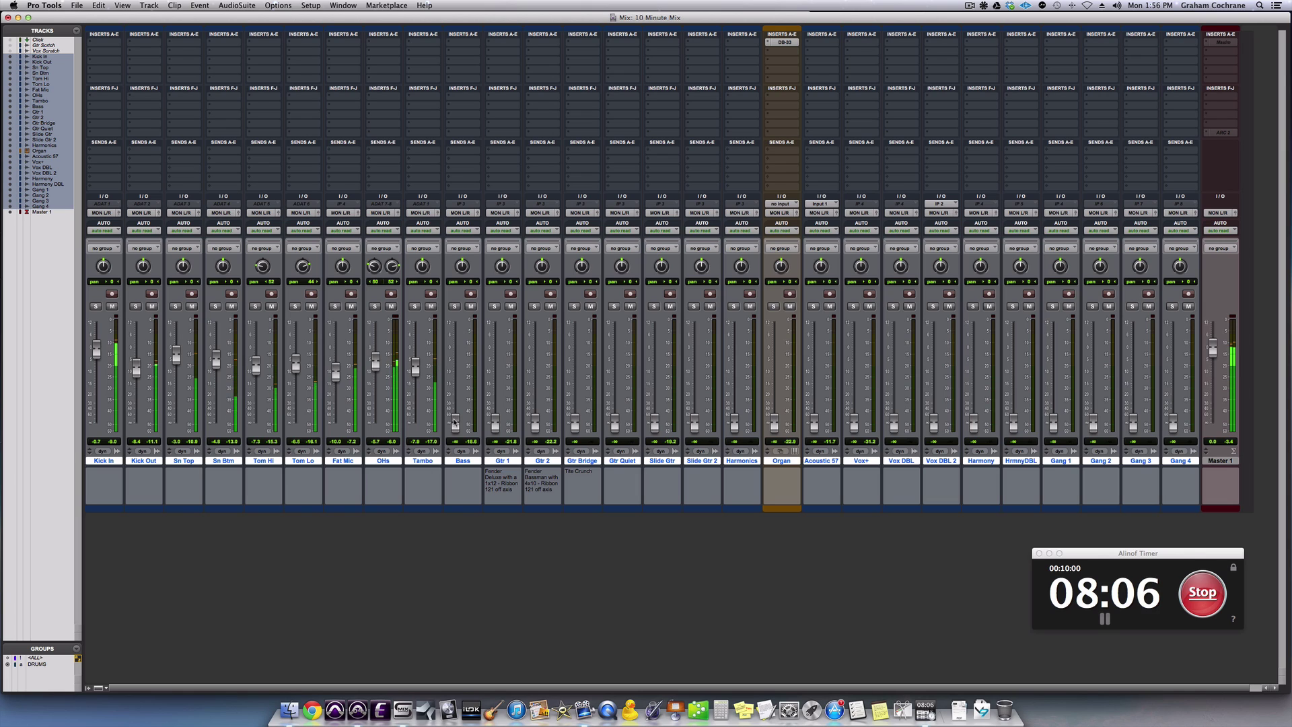
pyautogui.moveTo(455, 422); pyautogui.dragTo(456, 351)
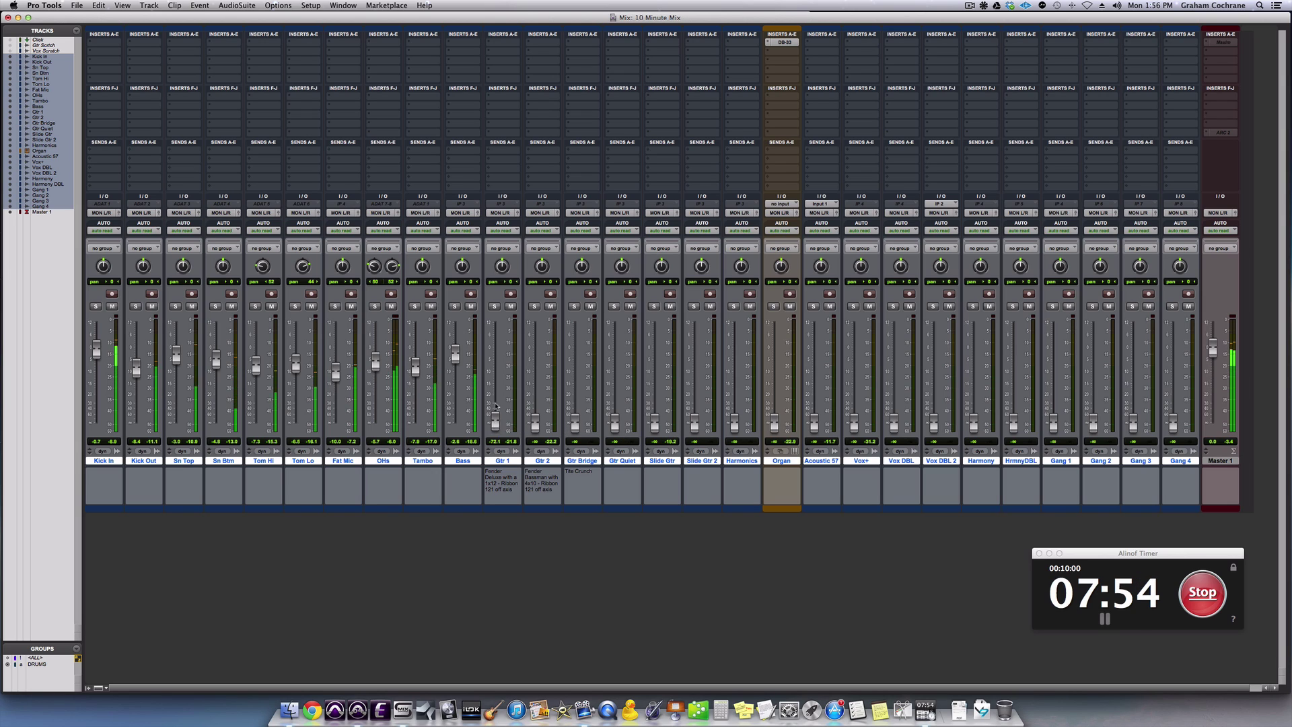
# Raise the Gtr 1 fader to about -2.4 dB and pan the track hard left to 100.
pyautogui.moveTo(496, 425); pyautogui.dragTo(498, 358)
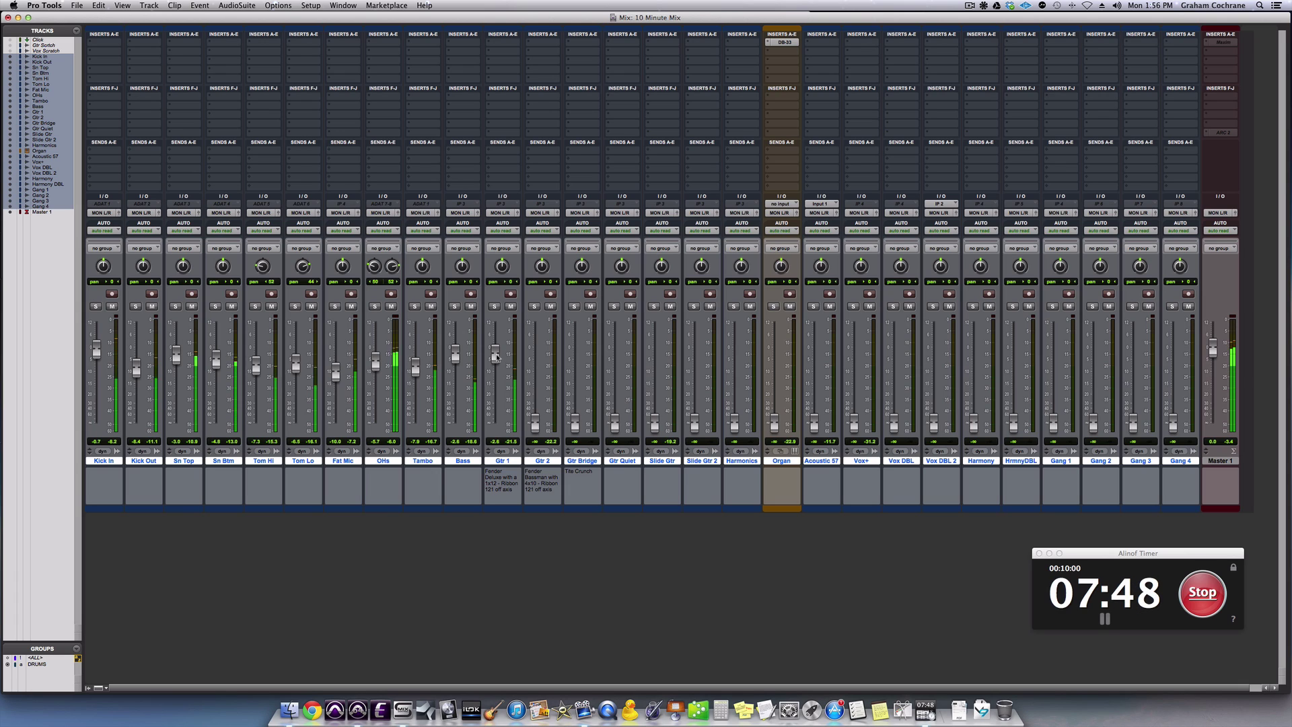
pyautogui.moveTo(496, 356); pyautogui.dragTo(496, 358)
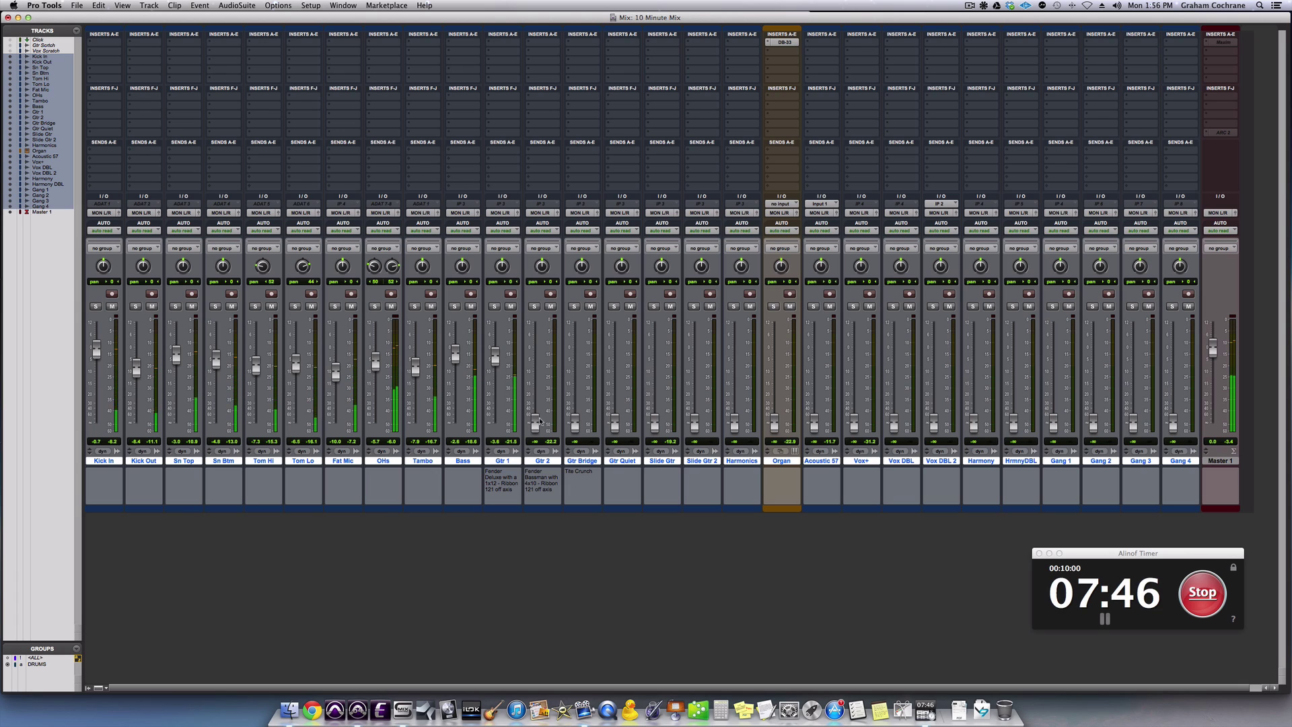
pyautogui.moveTo(536, 423)
pyautogui.mouseDown()
pyautogui.moveTo(535, 368)
pyautogui.moveTo(535, 442)
pyautogui.mouseUp()
pyautogui.moveTo(495, 364); pyautogui.dragTo(494, 362)
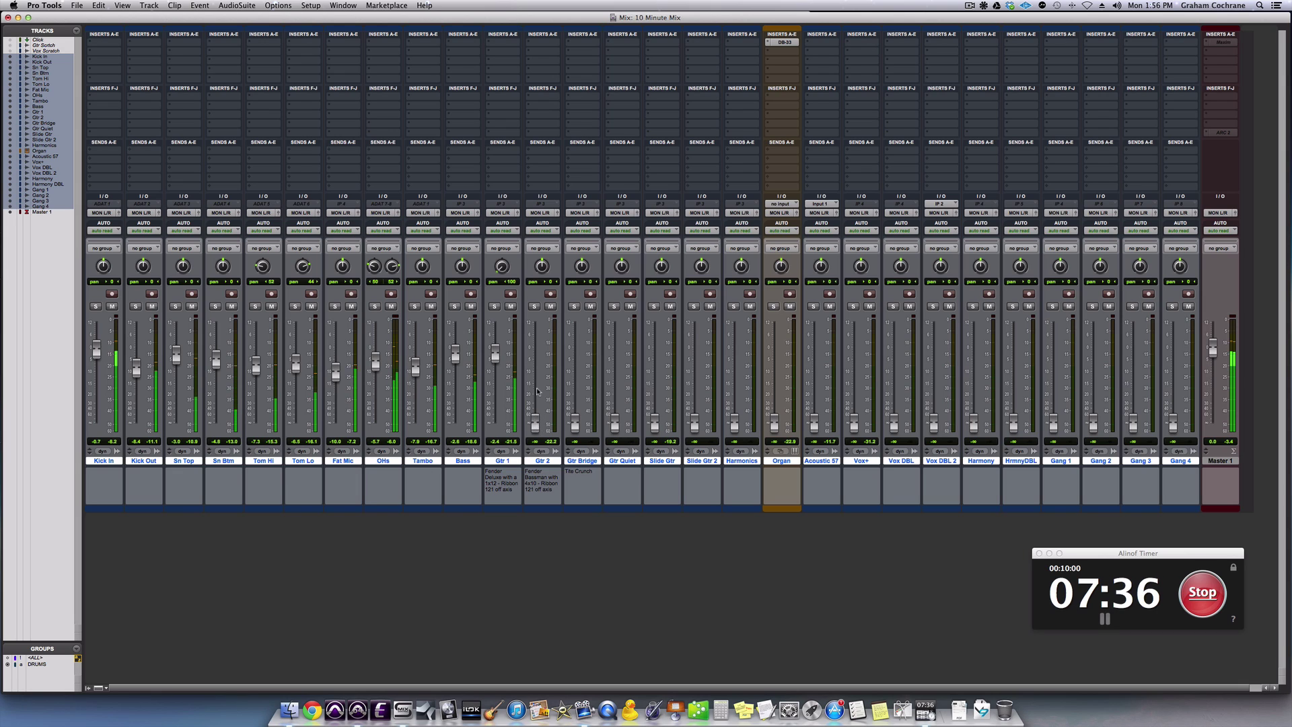
# Pan Gtr 2 hard right to 100 and balance its fader at about -1.7 dB.
pyautogui.moveTo(536, 423); pyautogui.dragTo(539, 356)
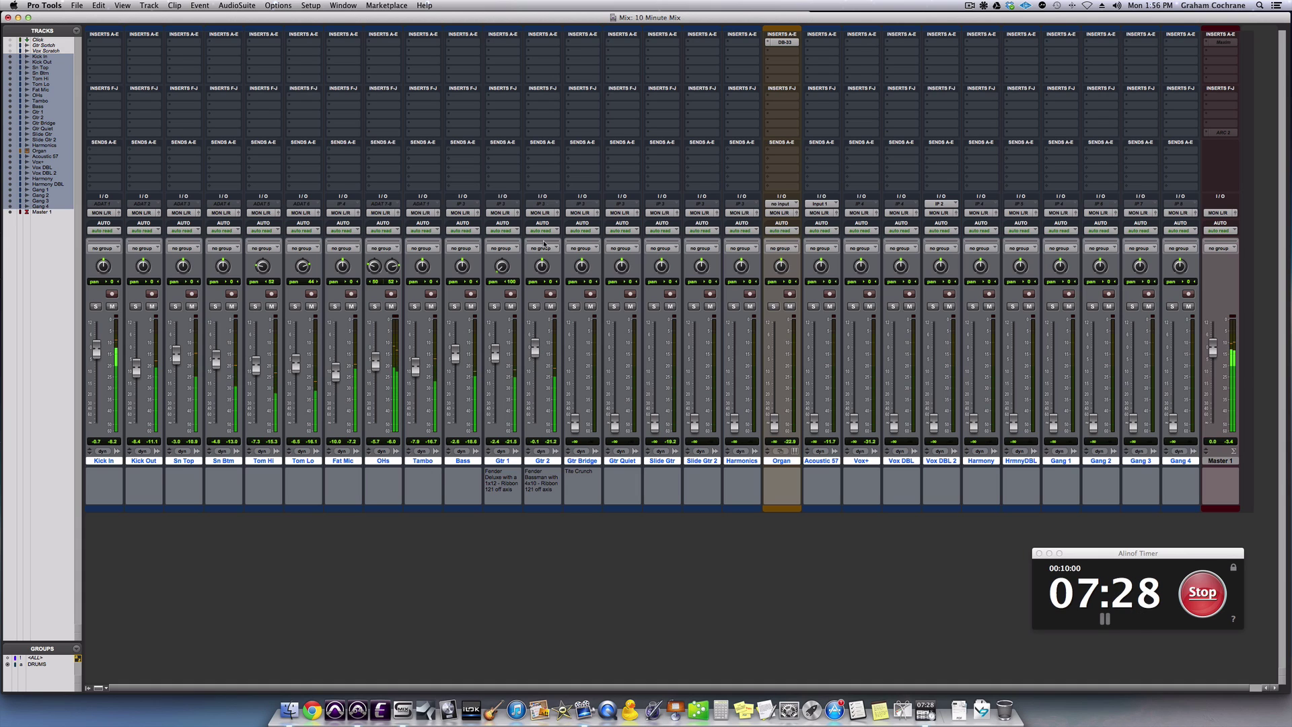
pyautogui.moveTo(542, 267); pyautogui.dragTo(545, 302)
pyautogui.moveTo(539, 351); pyautogui.dragTo(539, 356)
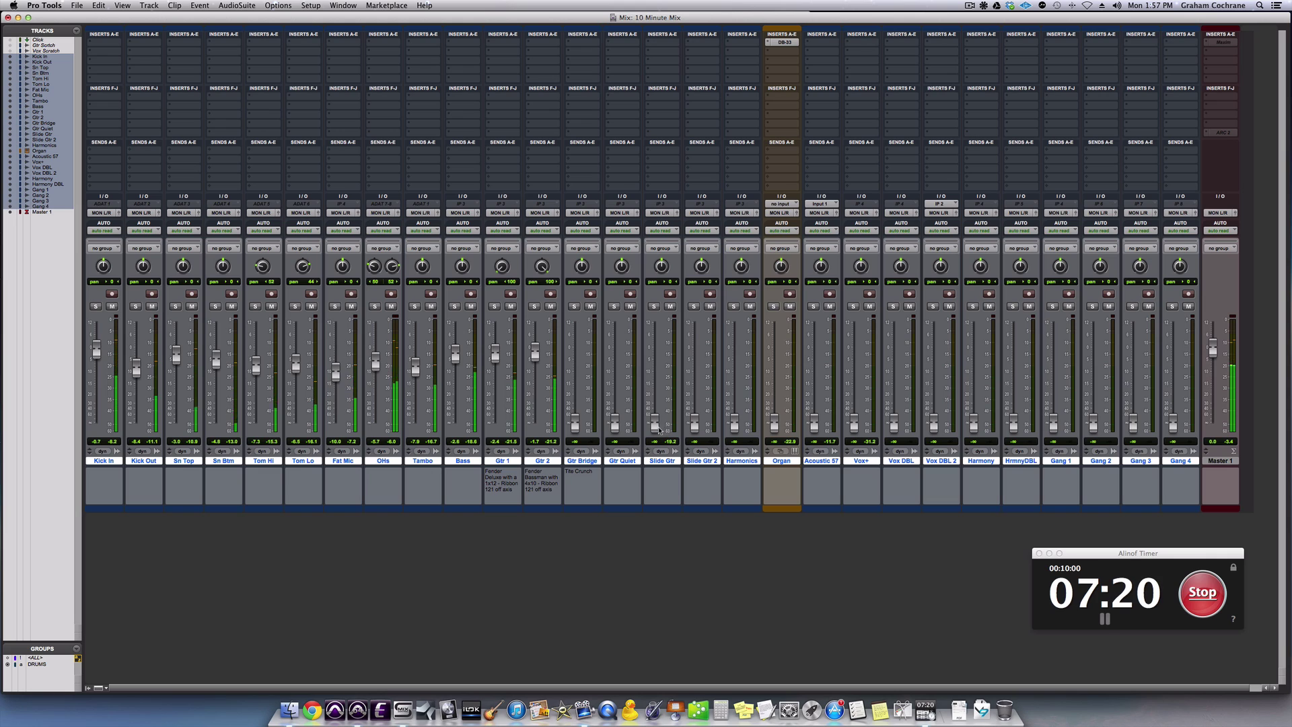
# Raise Acoustic 57 to about +3.5 dB with solo and mute checks, and lower the Tambo fader to about -10.9 dB.
pyautogui.moveTo(815, 424); pyautogui.dragTo(815, 348)
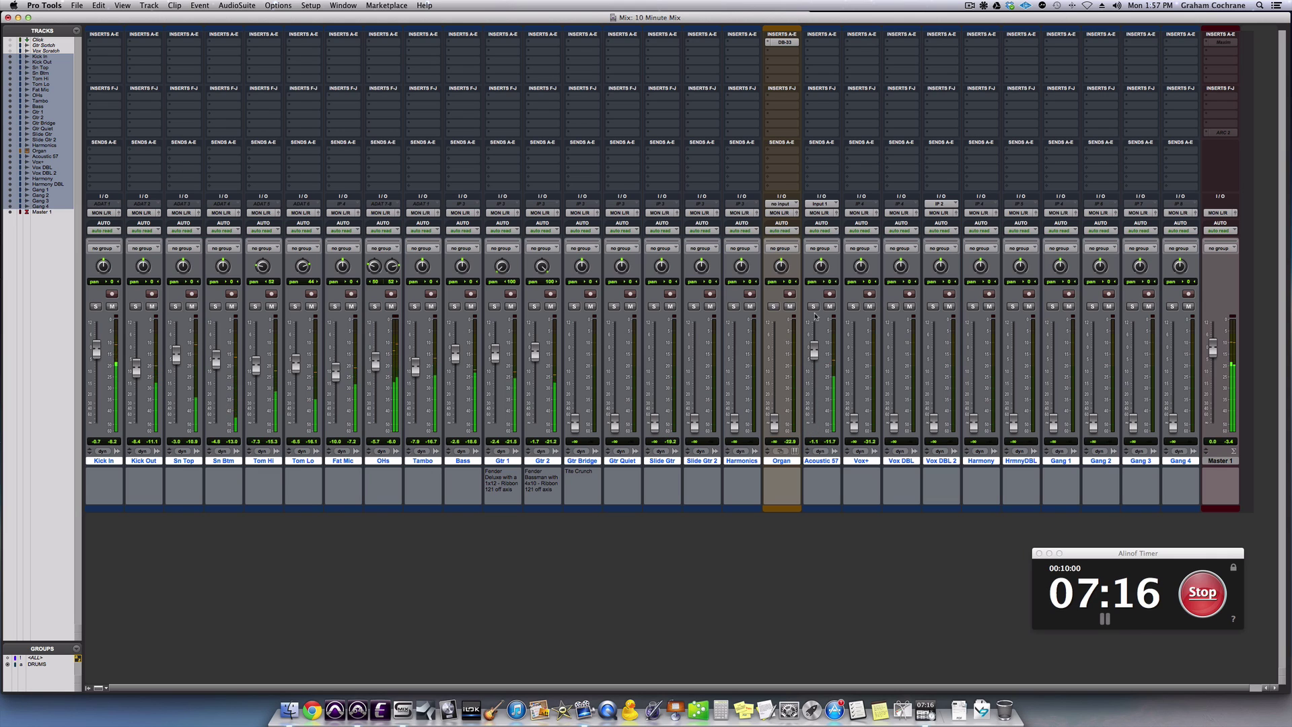
pyautogui.click(814, 307)
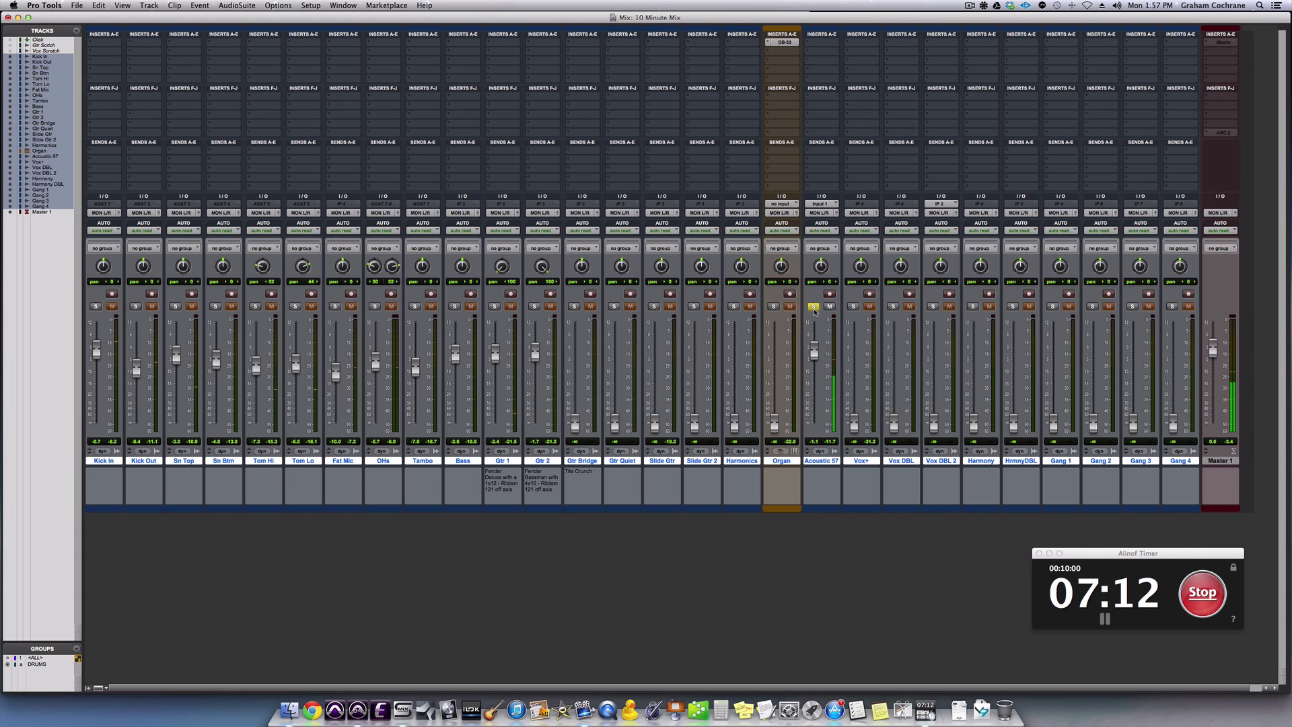
pyautogui.click(813, 308)
pyautogui.moveTo(813, 350); pyautogui.dragTo(814, 341)
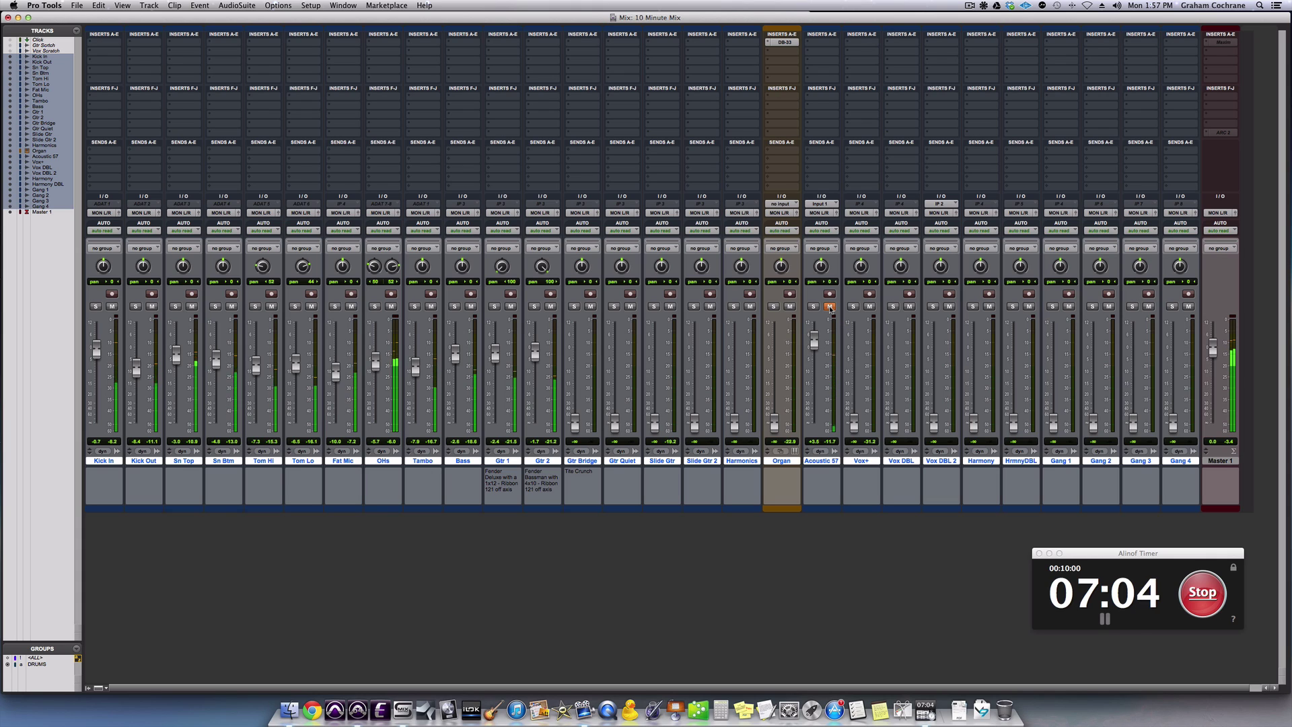
pyautogui.click(830, 307)
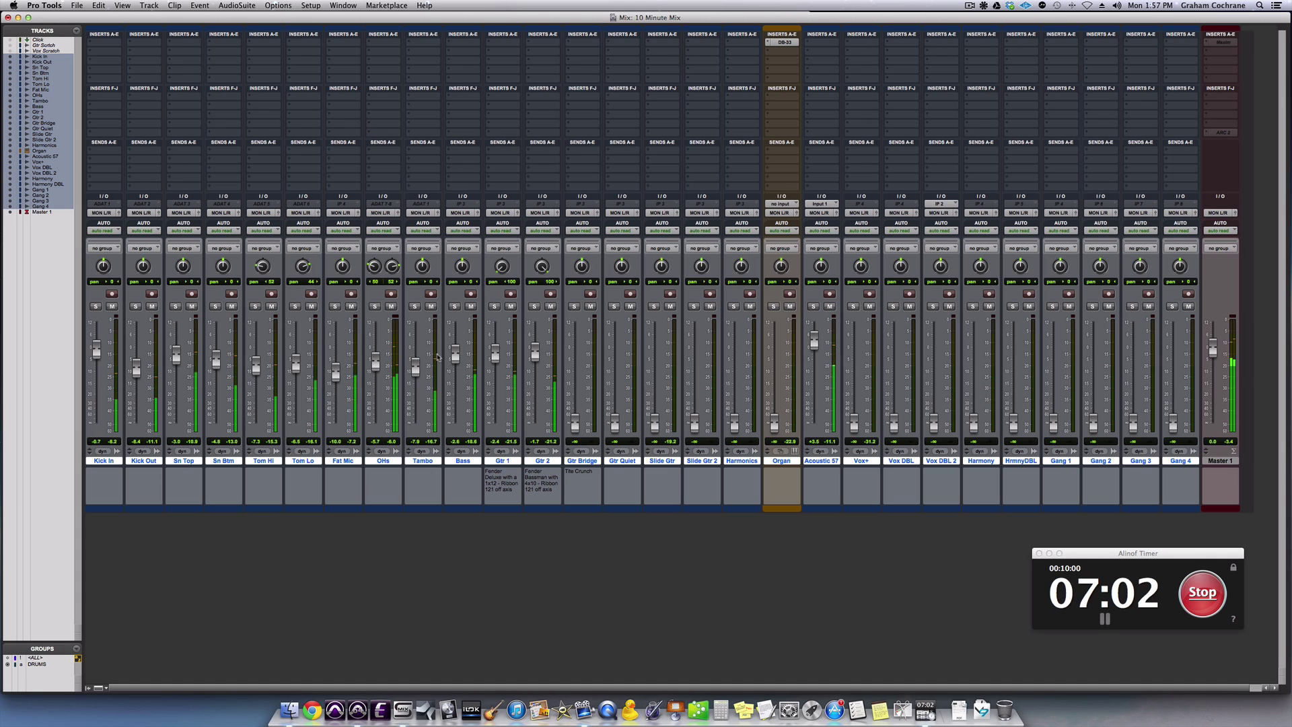
pyautogui.moveTo(416, 367); pyautogui.dragTo(416, 372)
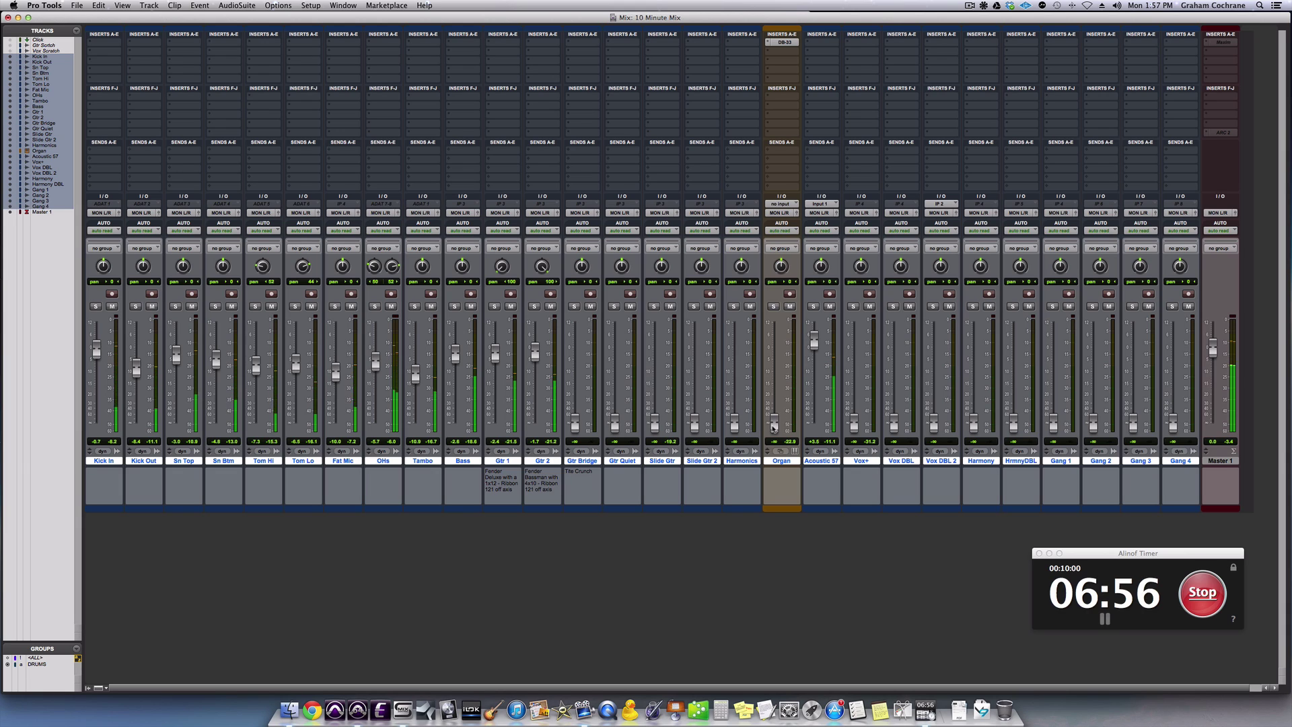
# Solo-check Organ at +0.7 dB, panned left to about 50, and raise Gtr 1 to about +0.4 dB and Gtr 2 to -1.1 dB.
pyautogui.moveTo(773, 426); pyautogui.dragTo(774, 357)
pyautogui.click(773, 307)
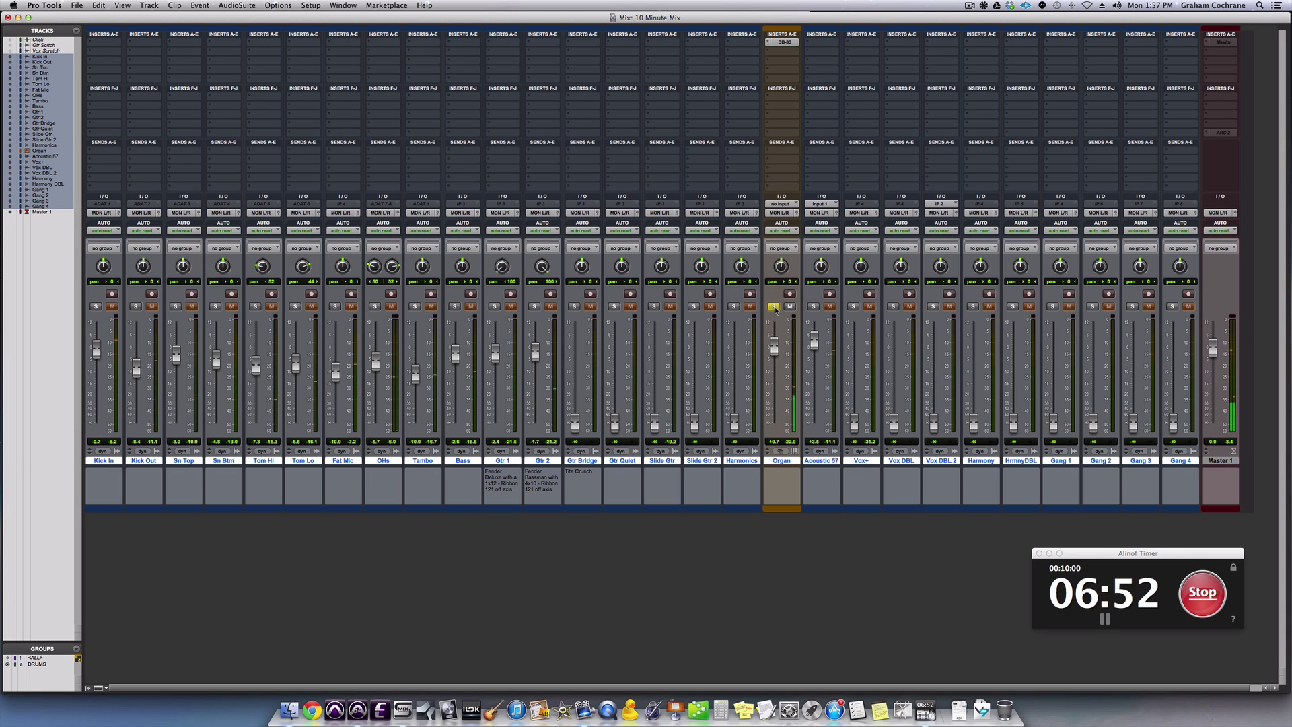
pyautogui.click(774, 307)
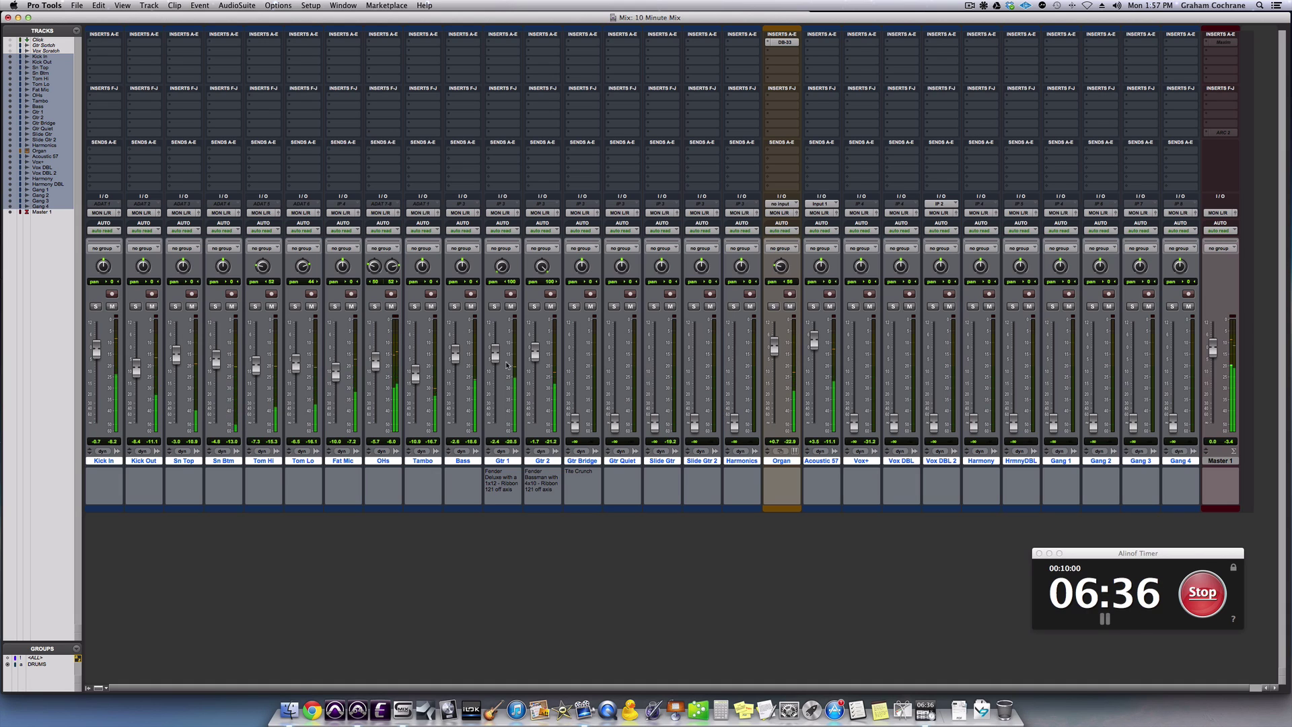
pyautogui.moveTo(497, 356); pyautogui.dragTo(535, 350)
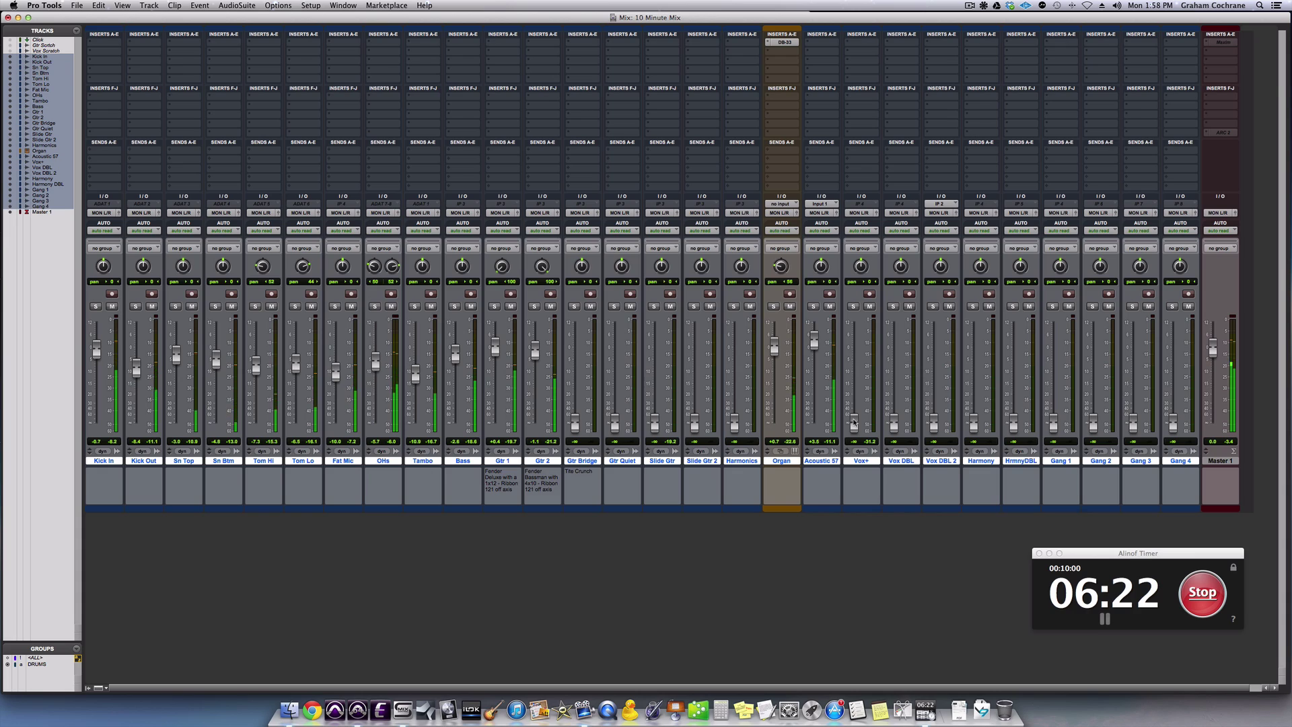
# Check where the slide guitar parts play, raise the Slide Gtr fader to about 0 dB and pan it left to about 52.
pyautogui.press('super+equal')
pyautogui.scroll(-5, 913, 439)
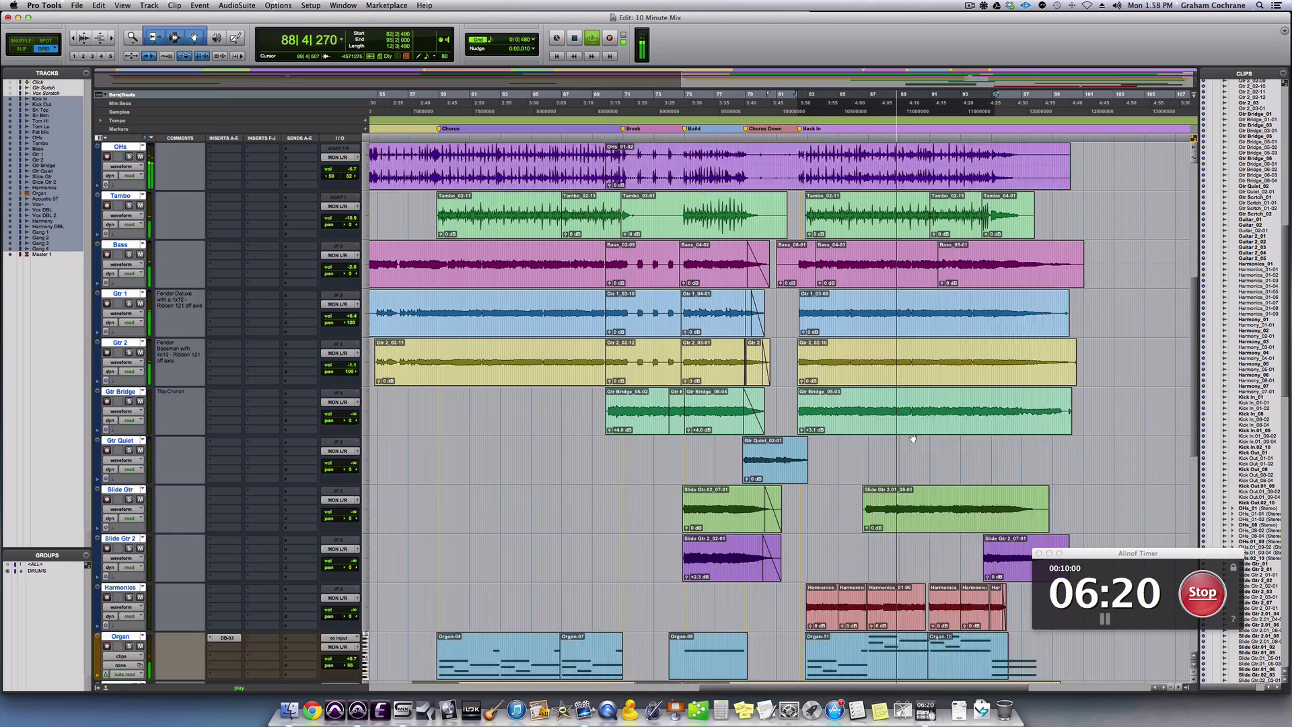
pyautogui.scroll(-2, 913, 438)
pyautogui.press('super+equal')
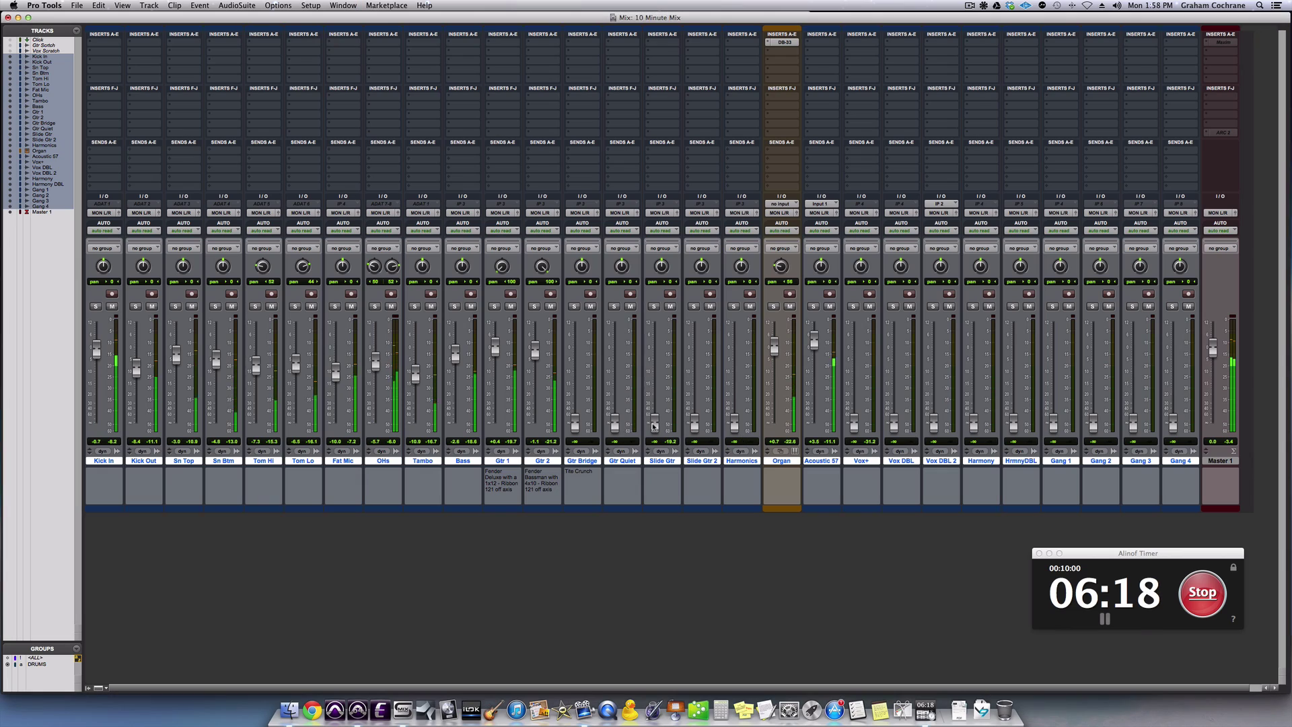
pyautogui.moveTo(653, 426); pyautogui.dragTo(654, 329)
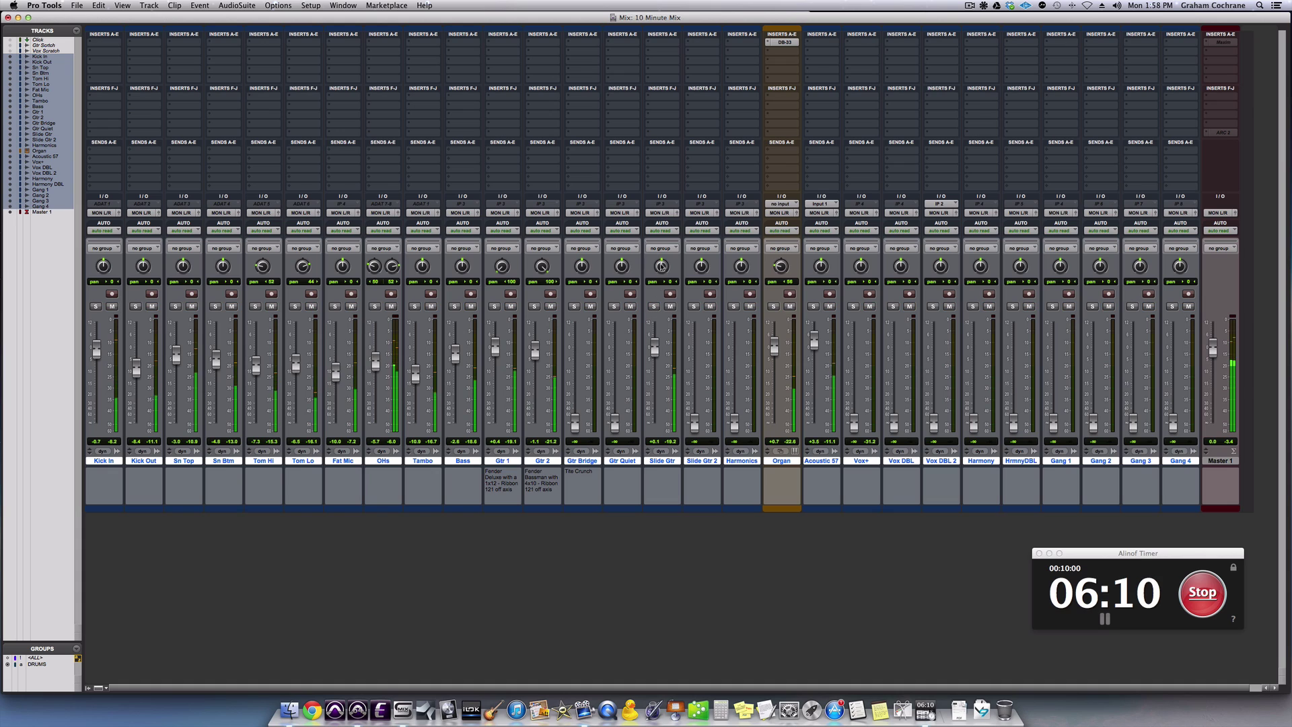
pyautogui.moveTo(661, 266); pyautogui.dragTo(658, 286)
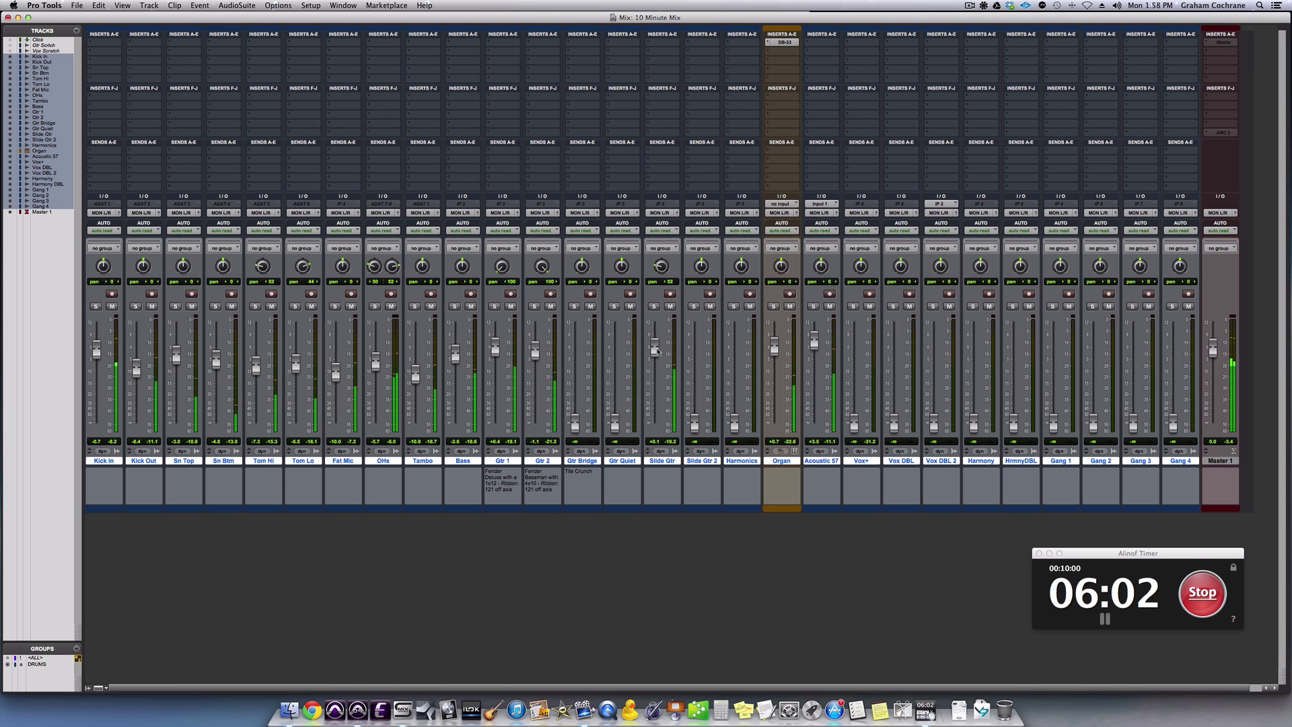
# Move playback to just before the last Slide Gtr 2 clip in the arrangement and return to the Mix window.
pyautogui.press('super+equal')
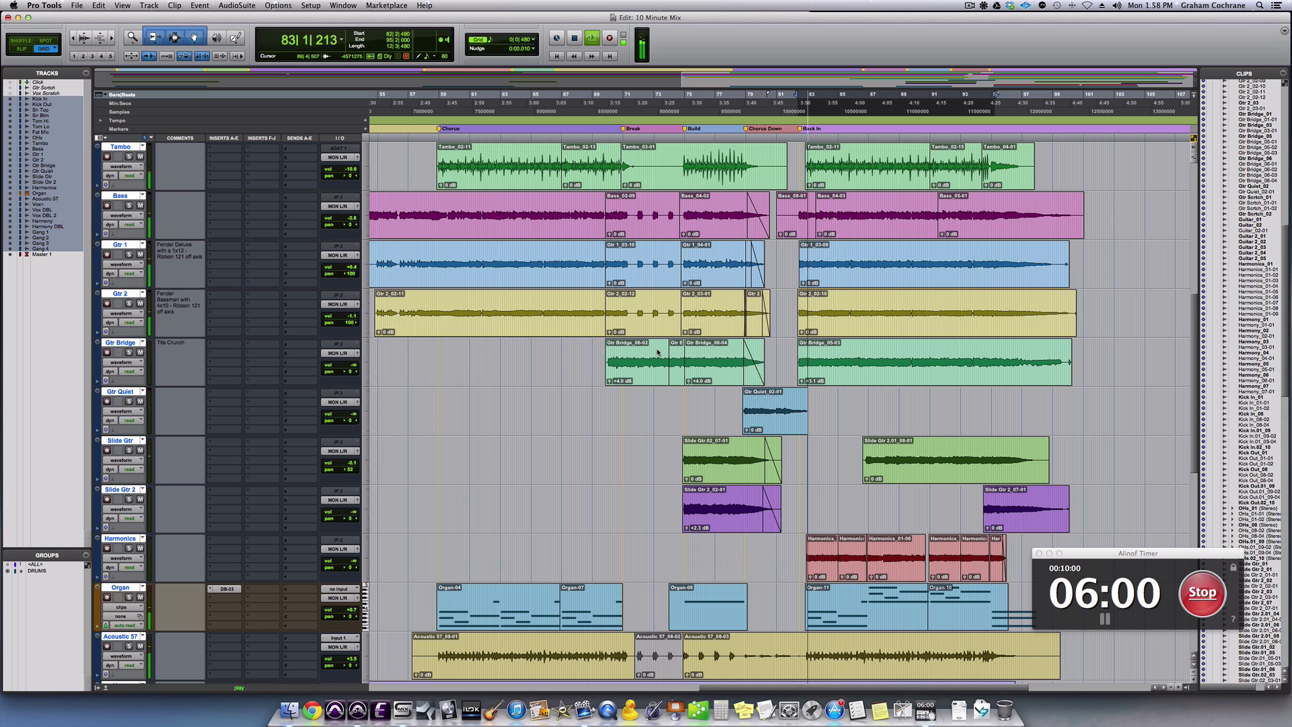
pyautogui.click(972, 354)
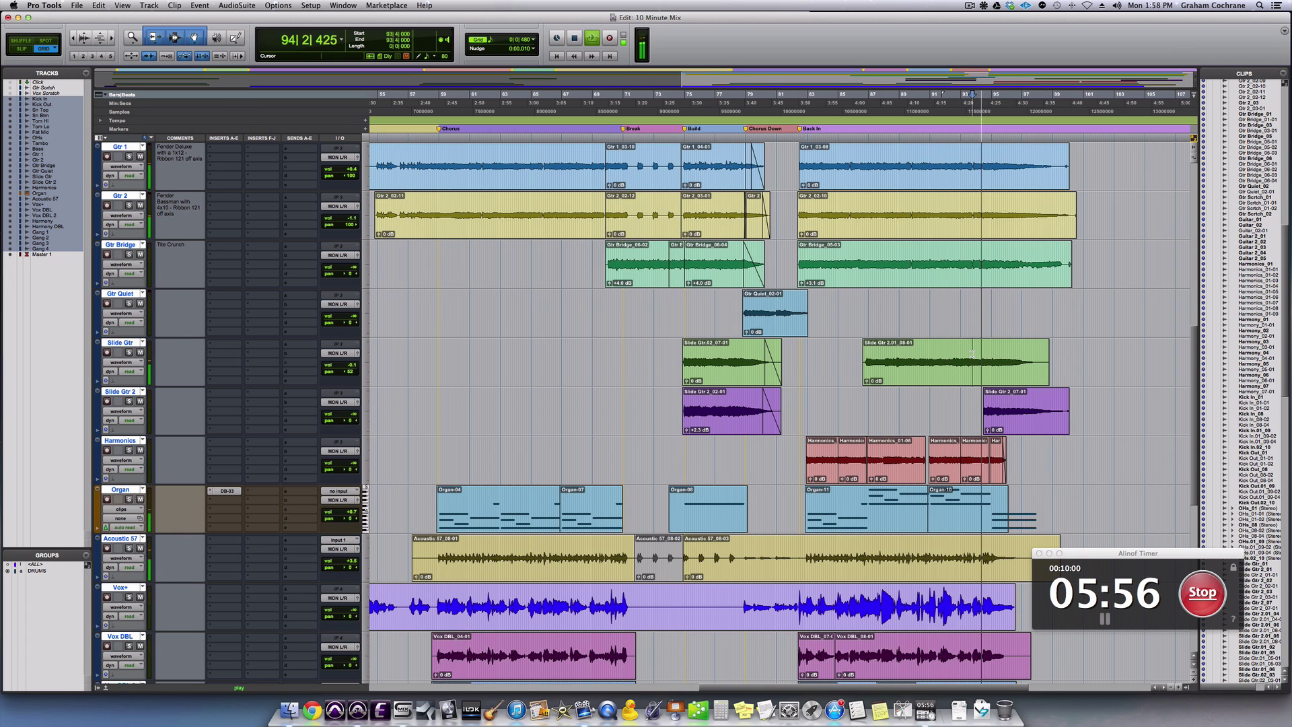
pyautogui.press('super+equal')
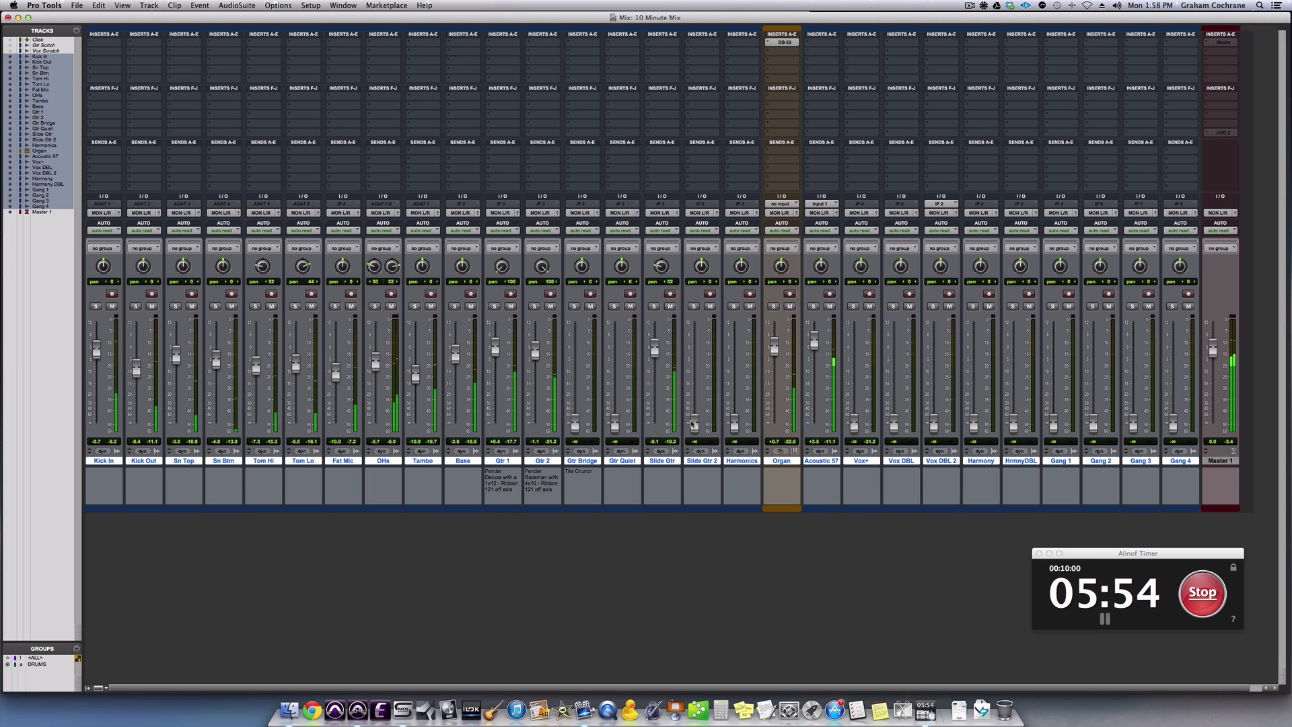
# Raise the Slide Gtr 2 fader to about -3.8 dB, restarting playback at its earlier clip in the Build section.
pyautogui.moveTo(692, 423); pyautogui.dragTo(693, 380)
pyautogui.press('super+equal')
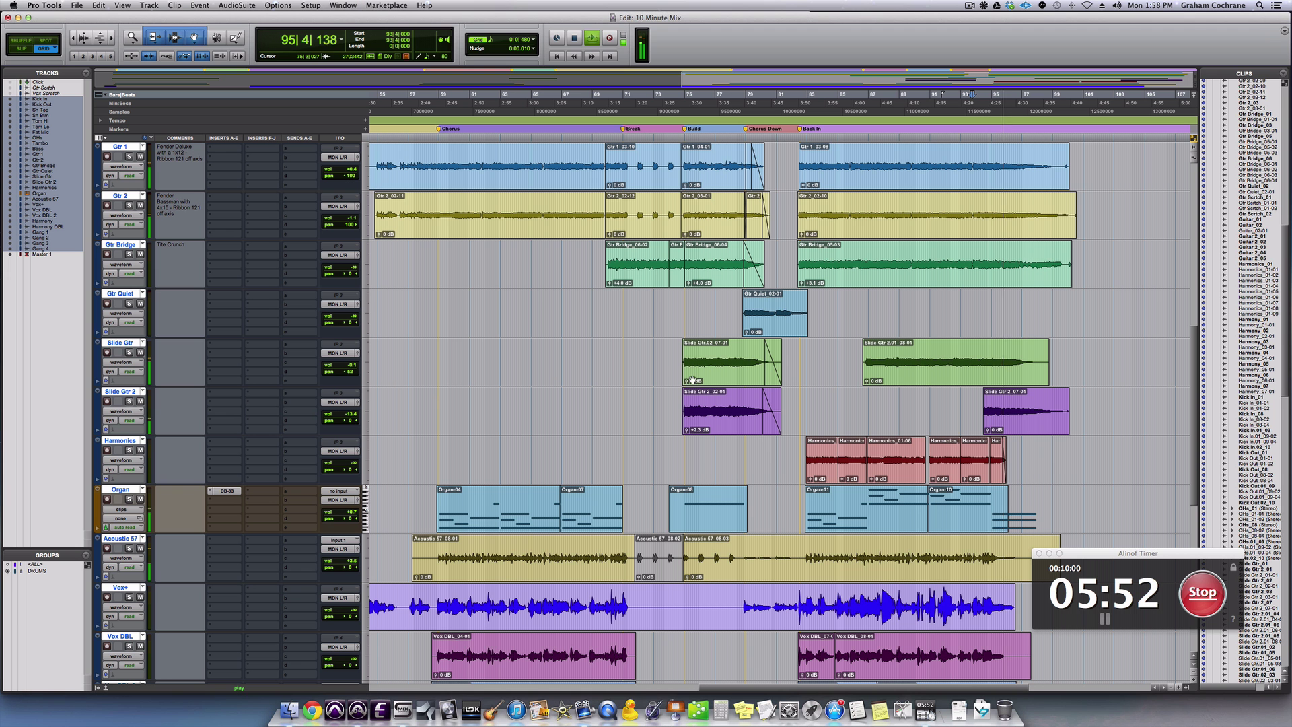
pyautogui.press('space')
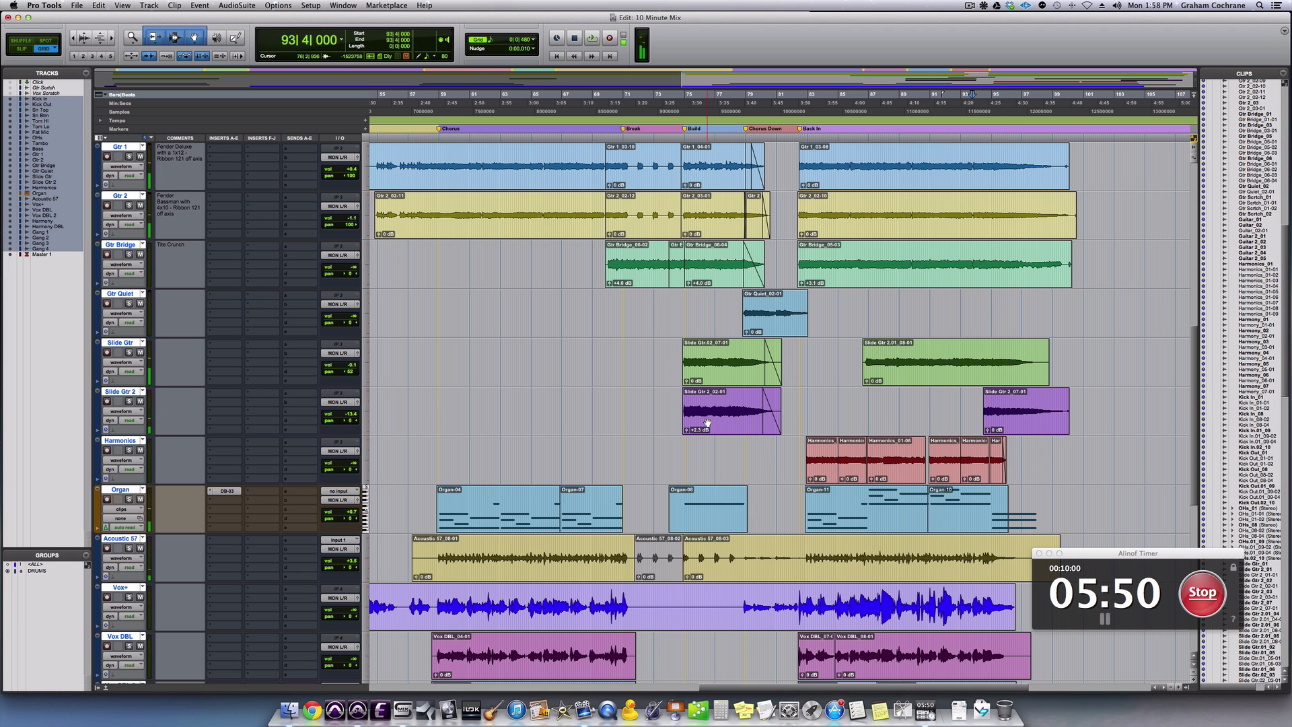
pyautogui.press('space')
pyautogui.press('super+equal')
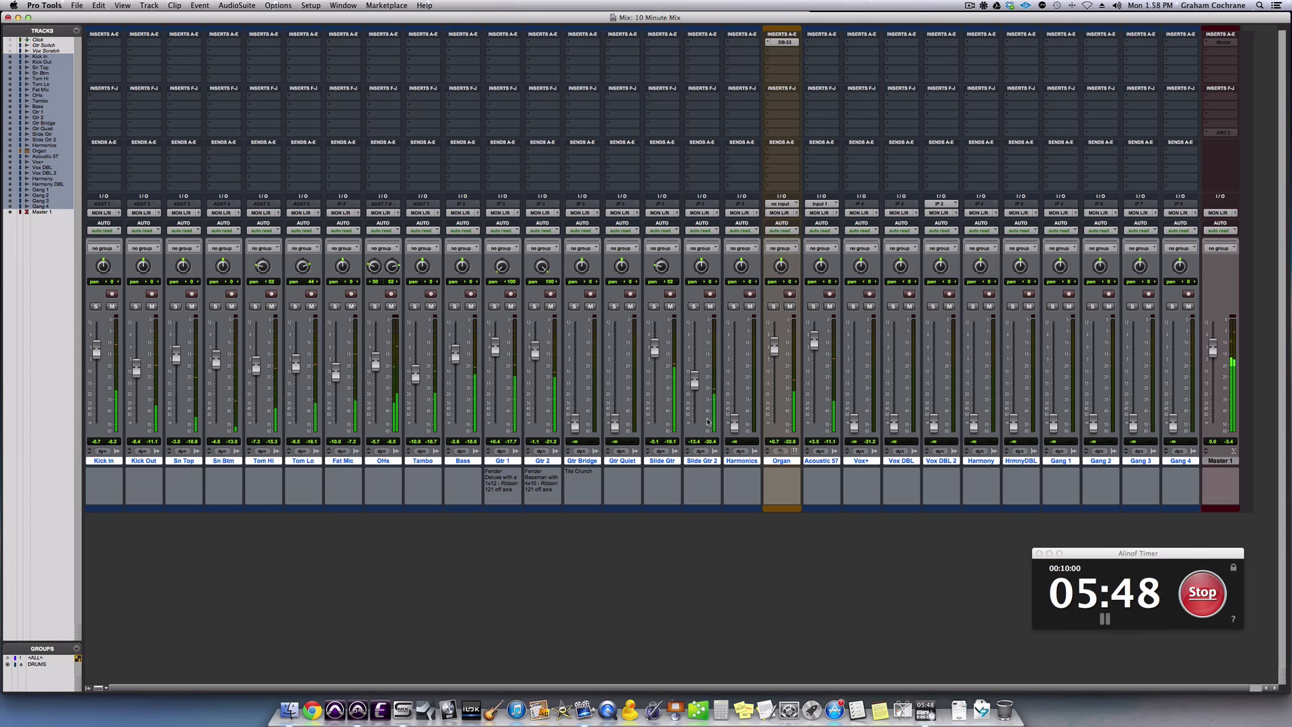
pyautogui.moveTo(694, 380); pyautogui.dragTo(696, 358)
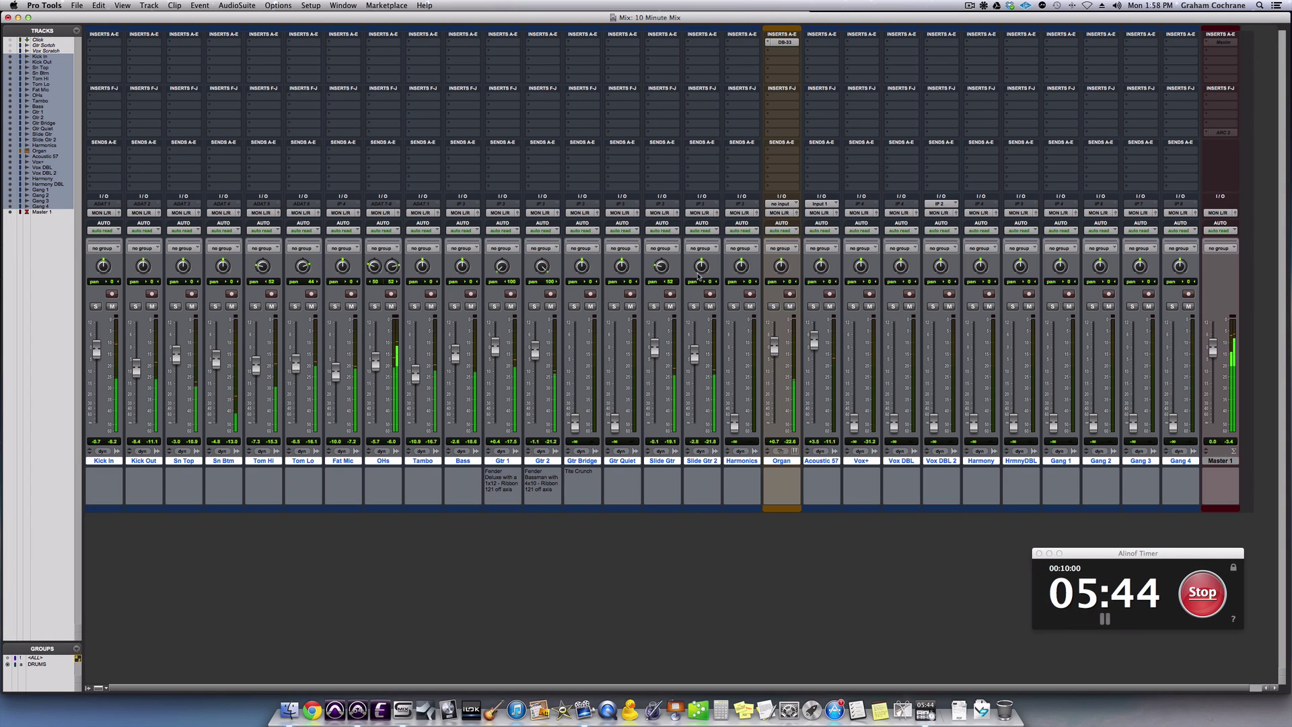
# Pan Slide Gtr 2 right to about 48 and lower it to about -5 dB while soloed together with Slide Gtr.
pyautogui.moveTo(699, 276); pyautogui.dragTo(700, 264)
pyautogui.click(692, 306)
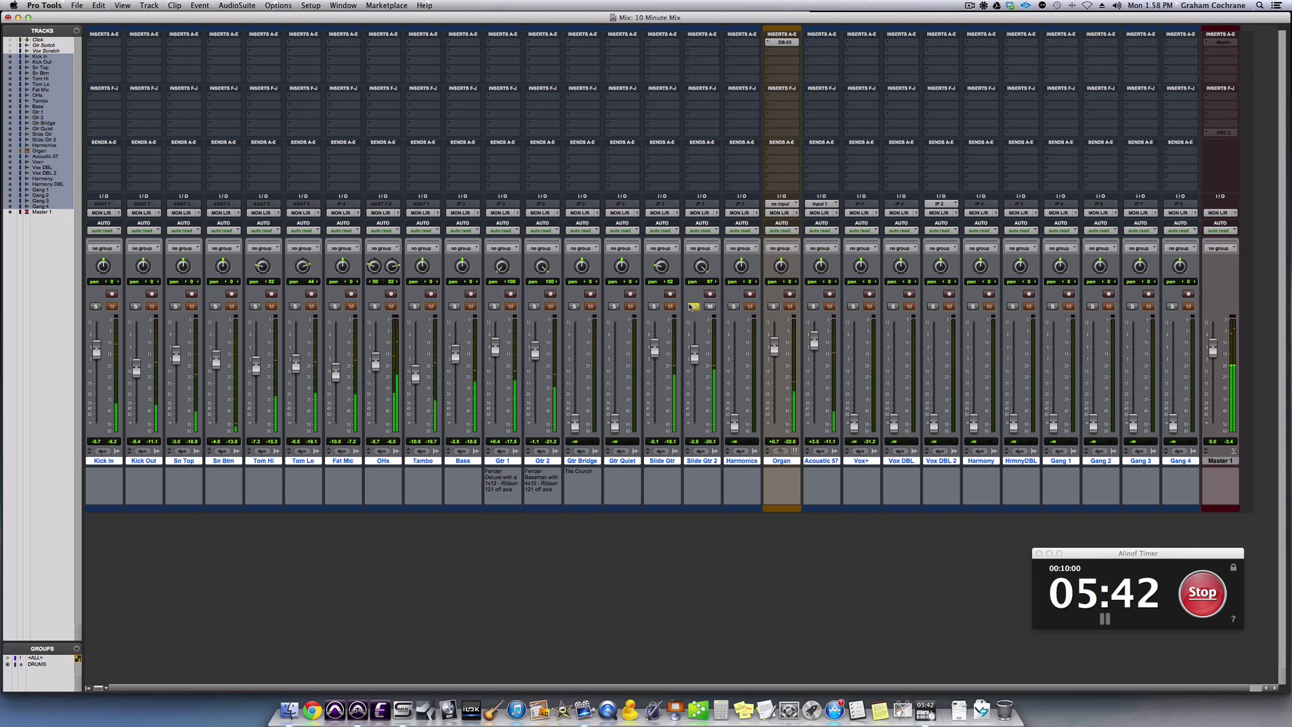
pyautogui.click(652, 307)
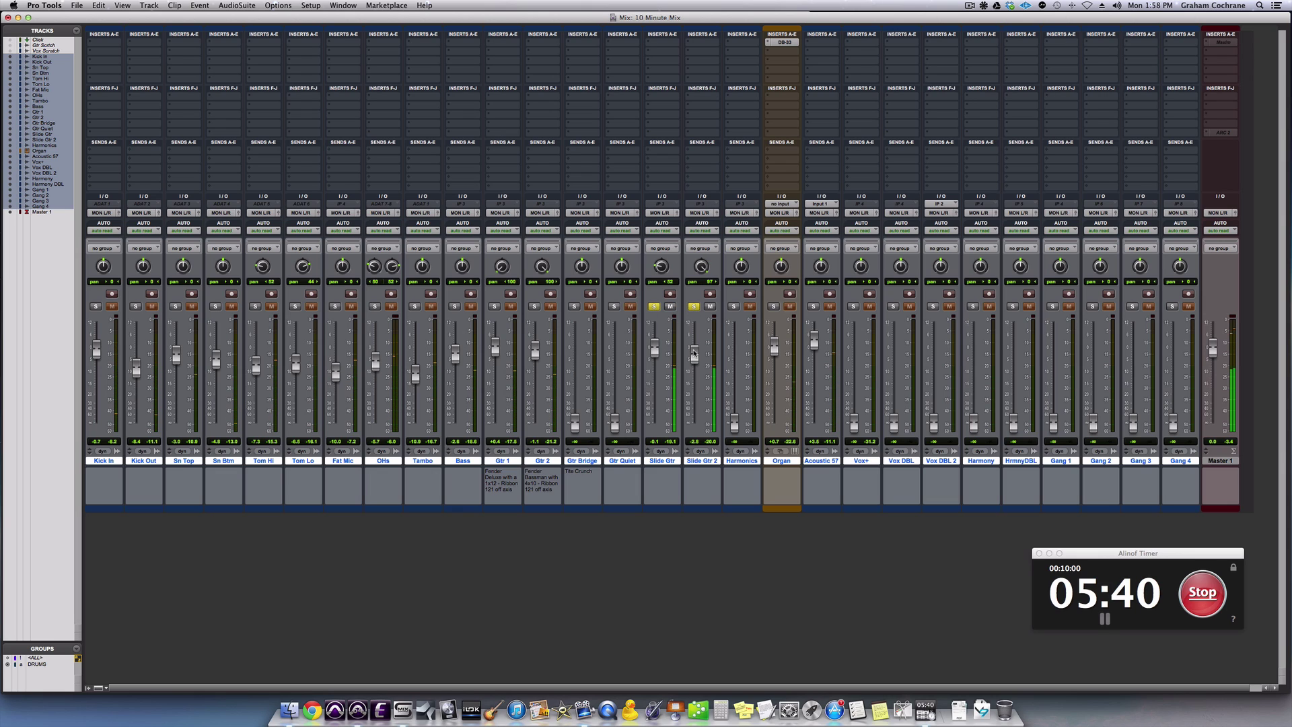
pyautogui.moveTo(693, 353); pyautogui.dragTo(695, 358)
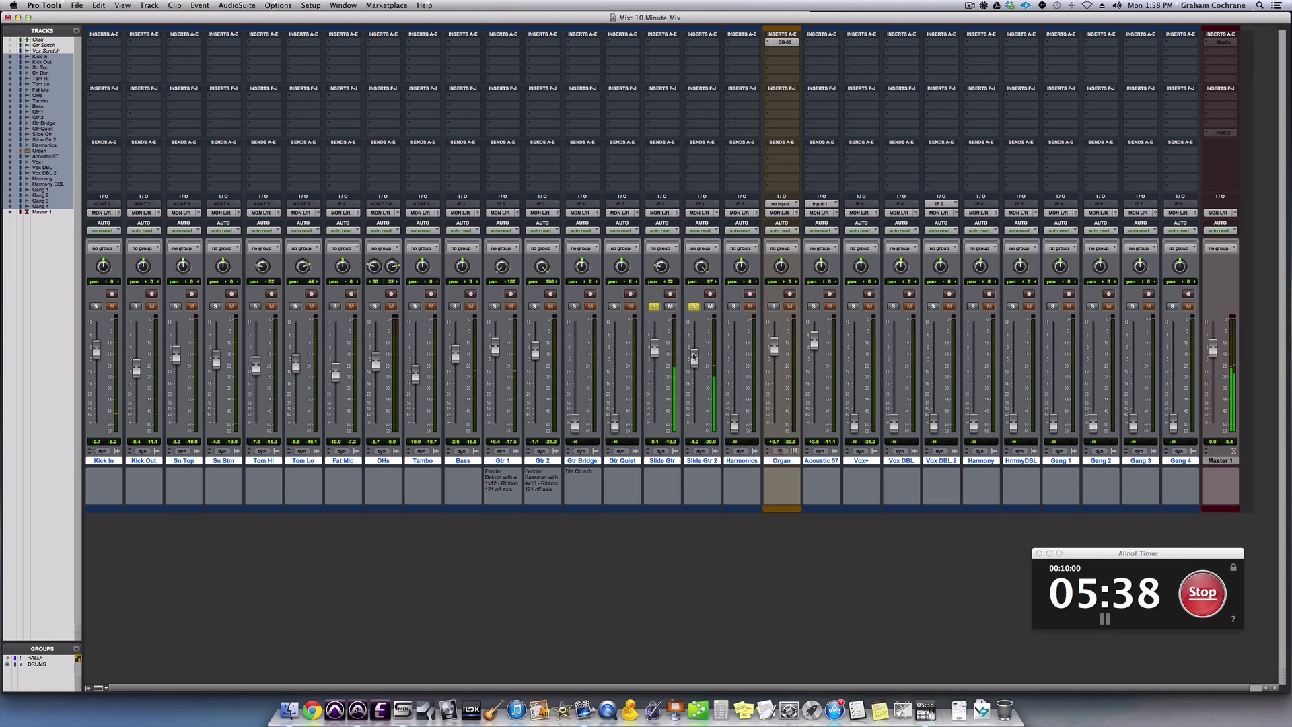
pyautogui.keyDown('alt'); pyautogui.click(694, 306); pyautogui.keyUp('alt')
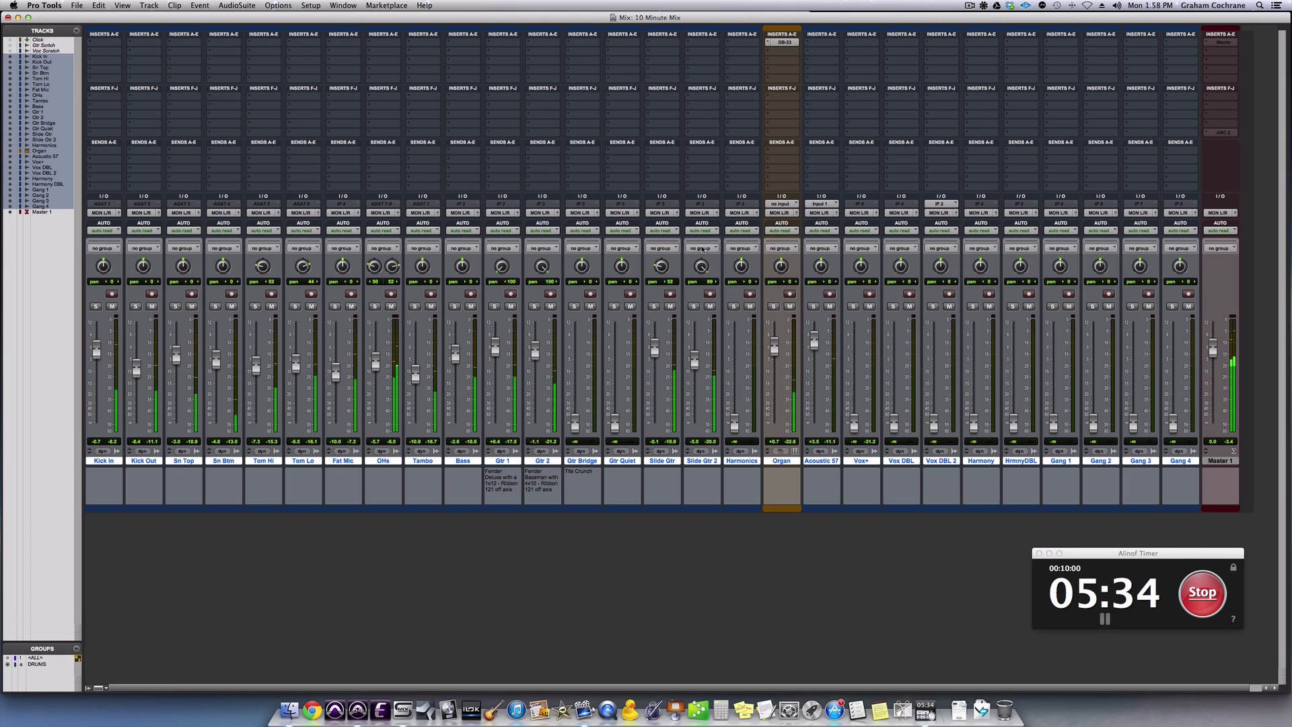
pyautogui.moveTo(703, 273); pyautogui.dragTo(704, 290)
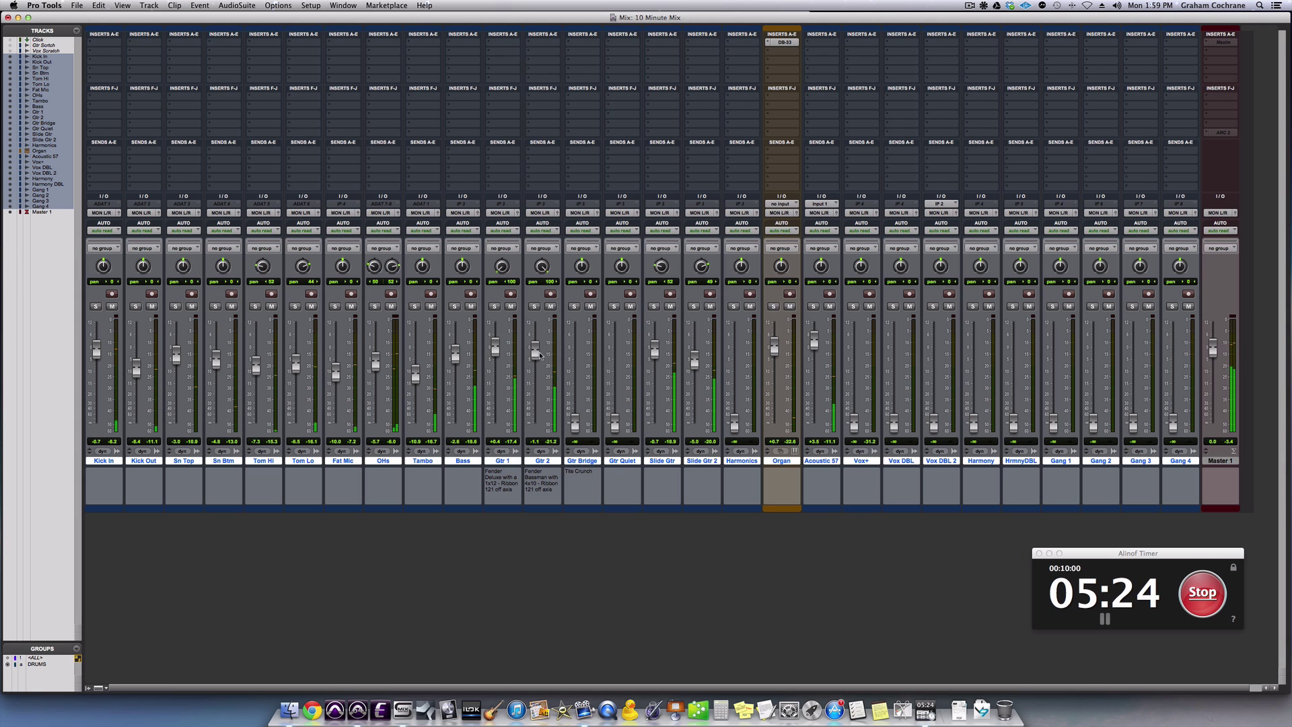
# Check where Gtr Bridge plays in the arrangement and raise its fader to about -0.8 dB.
pyautogui.press('super+equal')
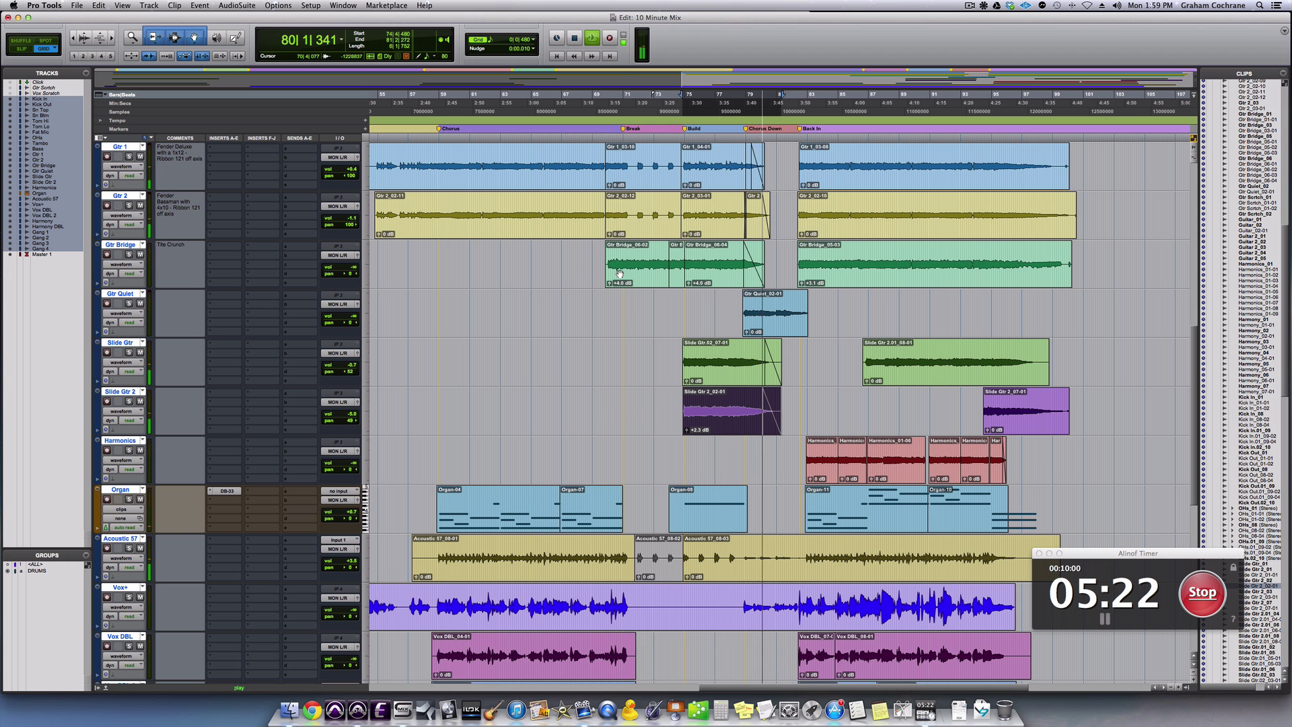
pyautogui.press('super+equal')
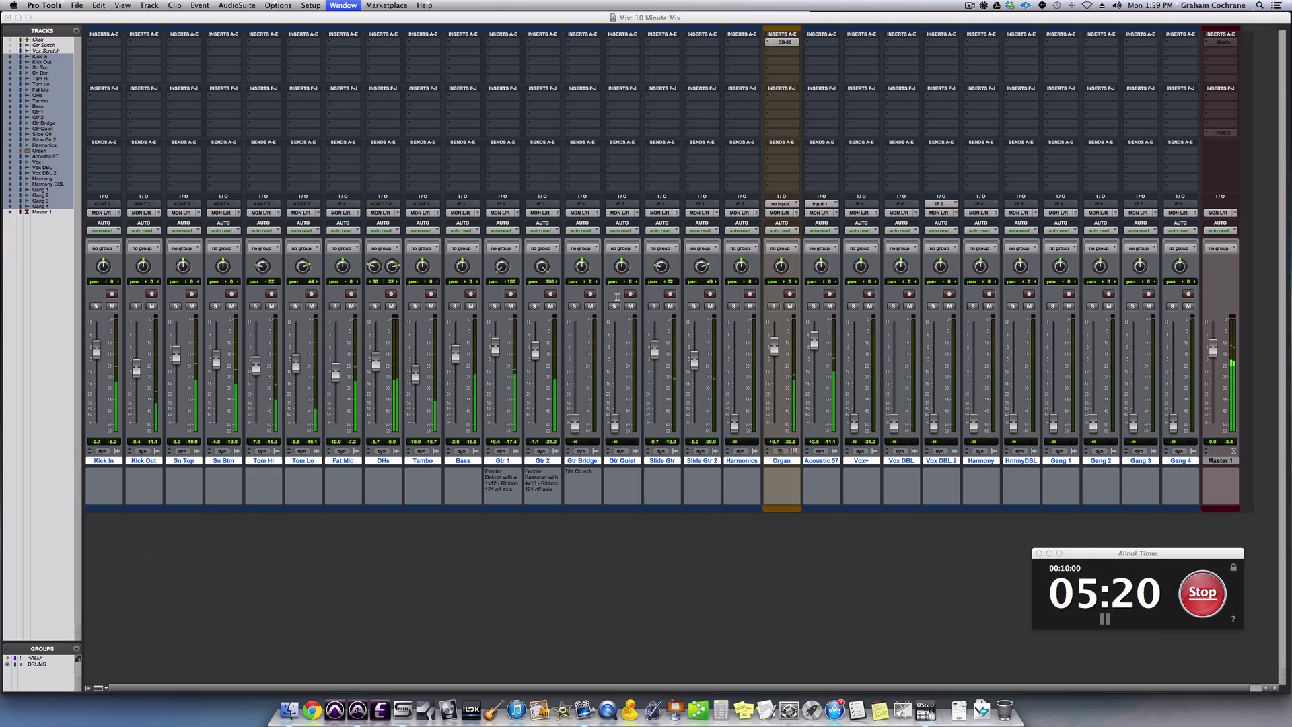
pyautogui.moveTo(574, 427); pyautogui.dragTo(573, 352)
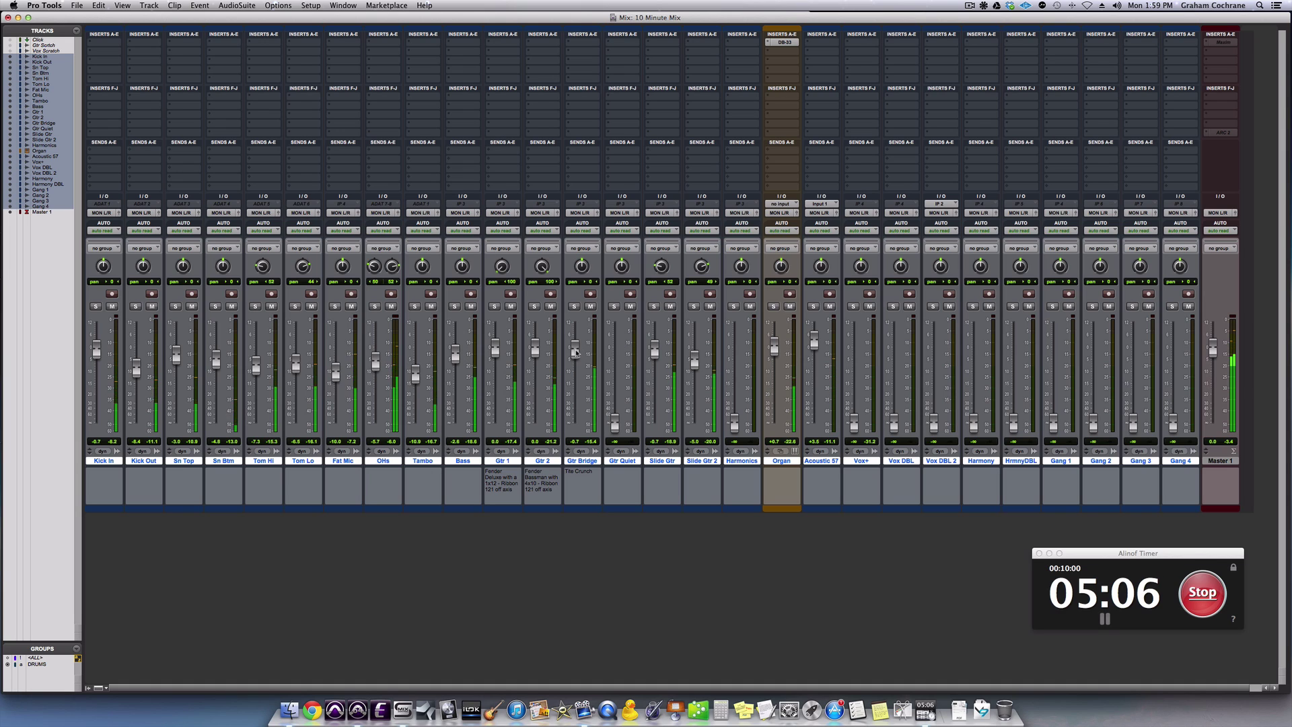
# Check the Bass with mute and solo, and raise its fader slightly.
pyautogui.click(470, 306)
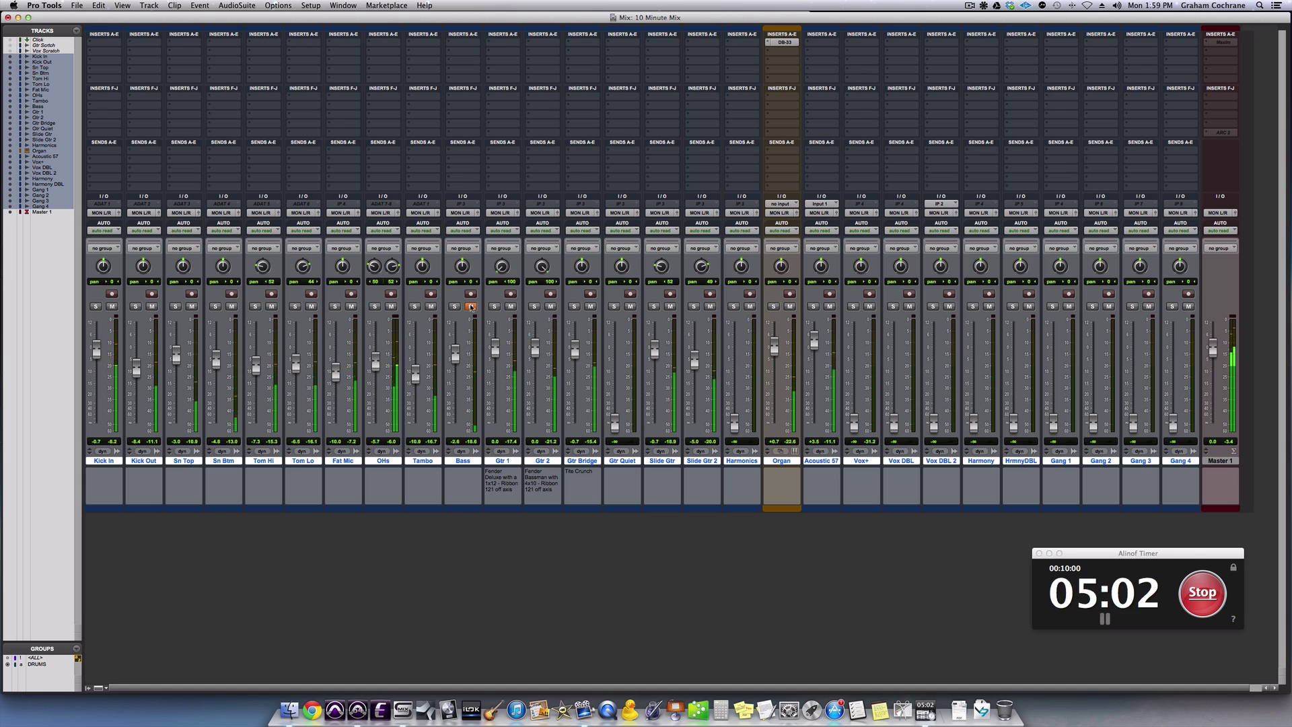
pyautogui.click(471, 306)
pyautogui.moveTo(456, 355); pyautogui.dragTo(457, 351)
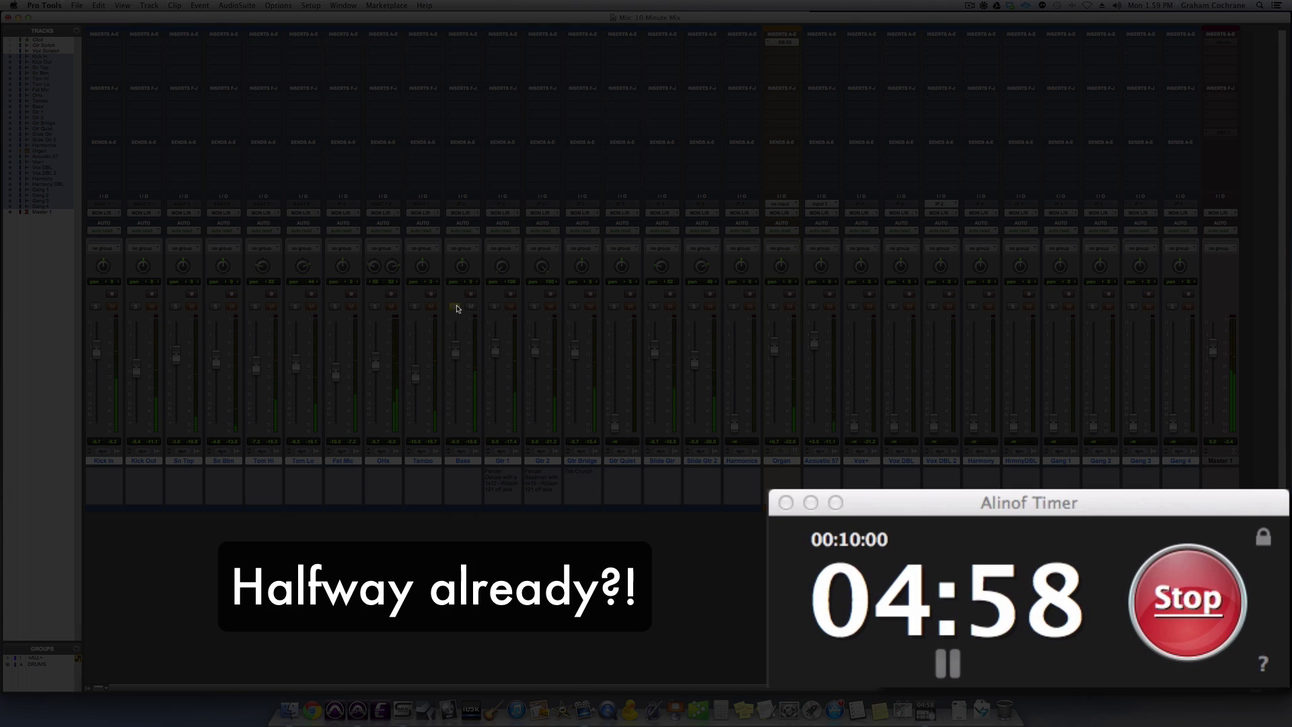
pyautogui.click(456, 307)
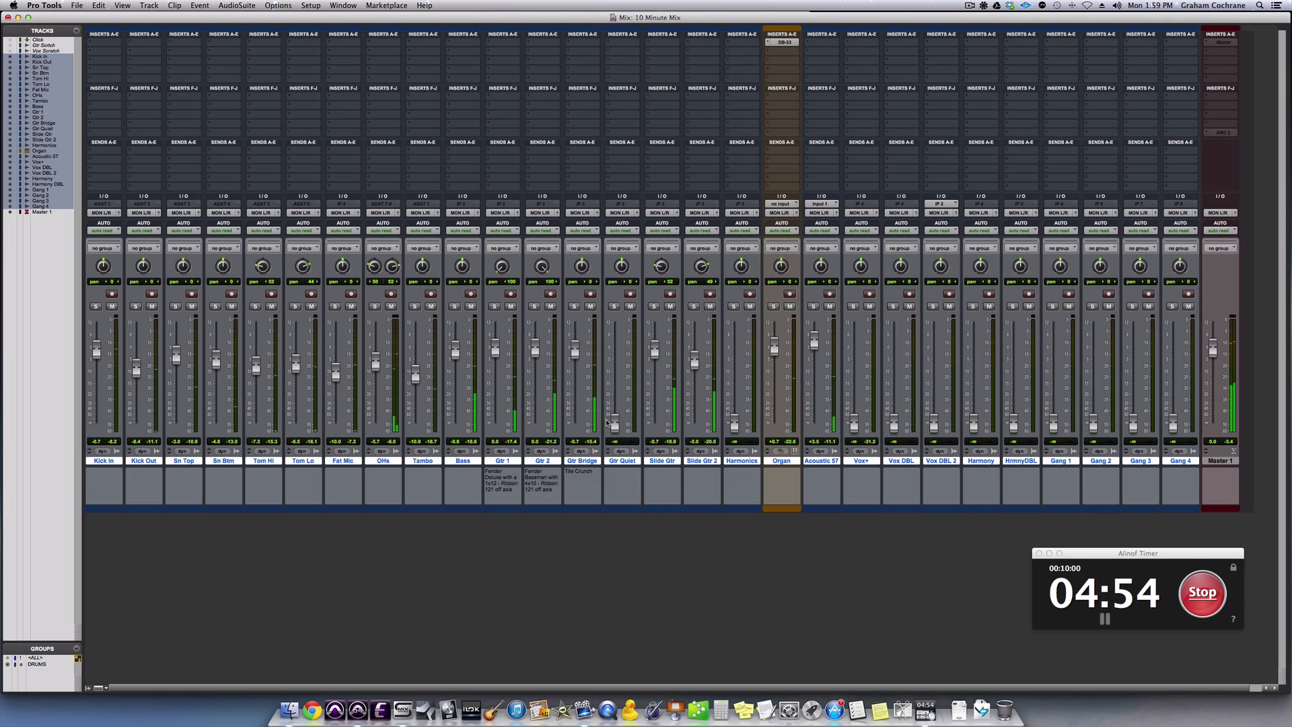
# Raise the Gtr Quiet fader to about -5.2 dB and pan it left to about 56.
pyautogui.moveTo(614, 426); pyautogui.dragTo(617, 349)
pyautogui.moveTo(622, 269); pyautogui.dragTo(618, 291)
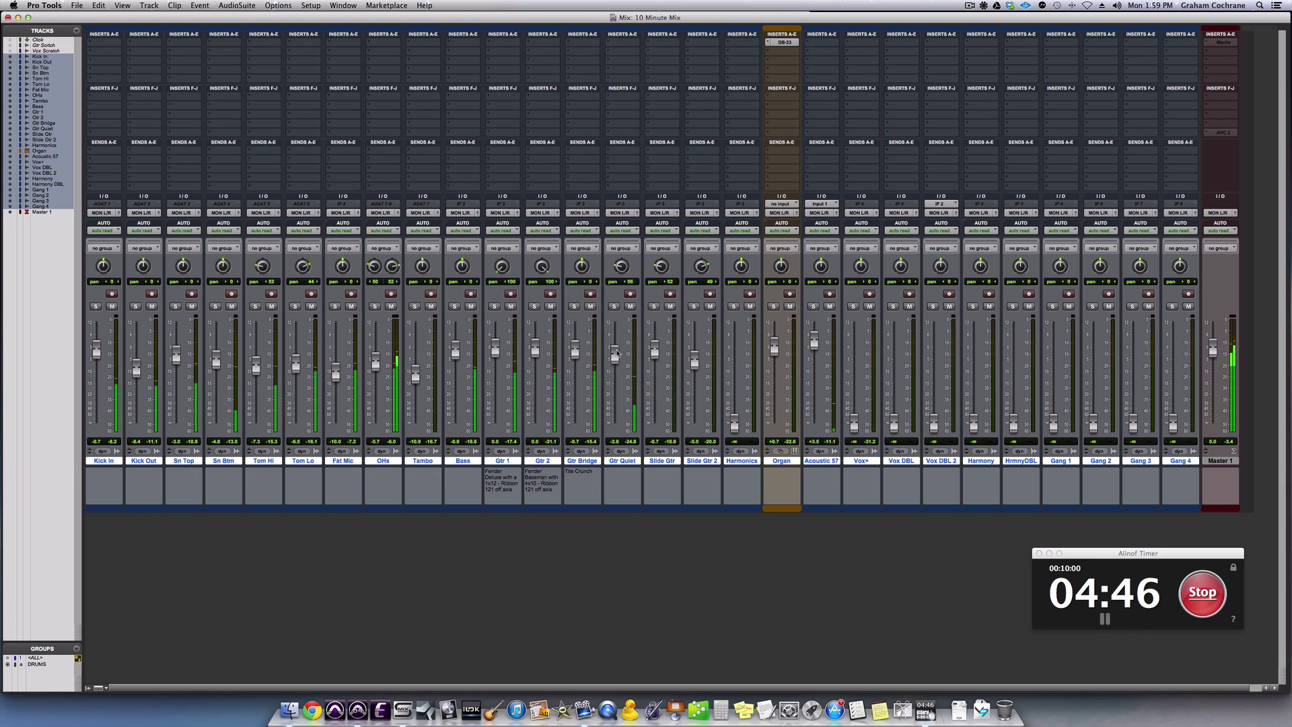
pyautogui.moveTo(614, 354); pyautogui.dragTo(574, 354)
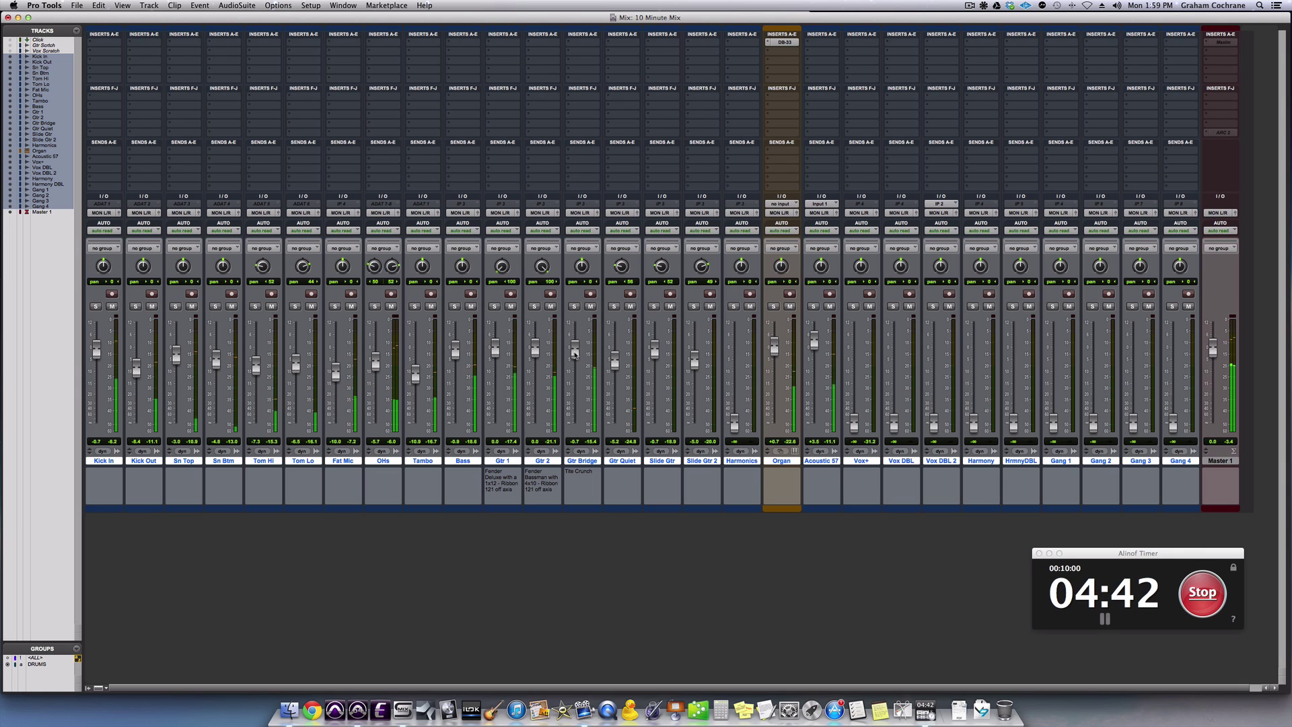
# Play the song from the Gtr Quiet clip in the Chorus Down section and return to the Mix window.
pyautogui.press('super+equal')
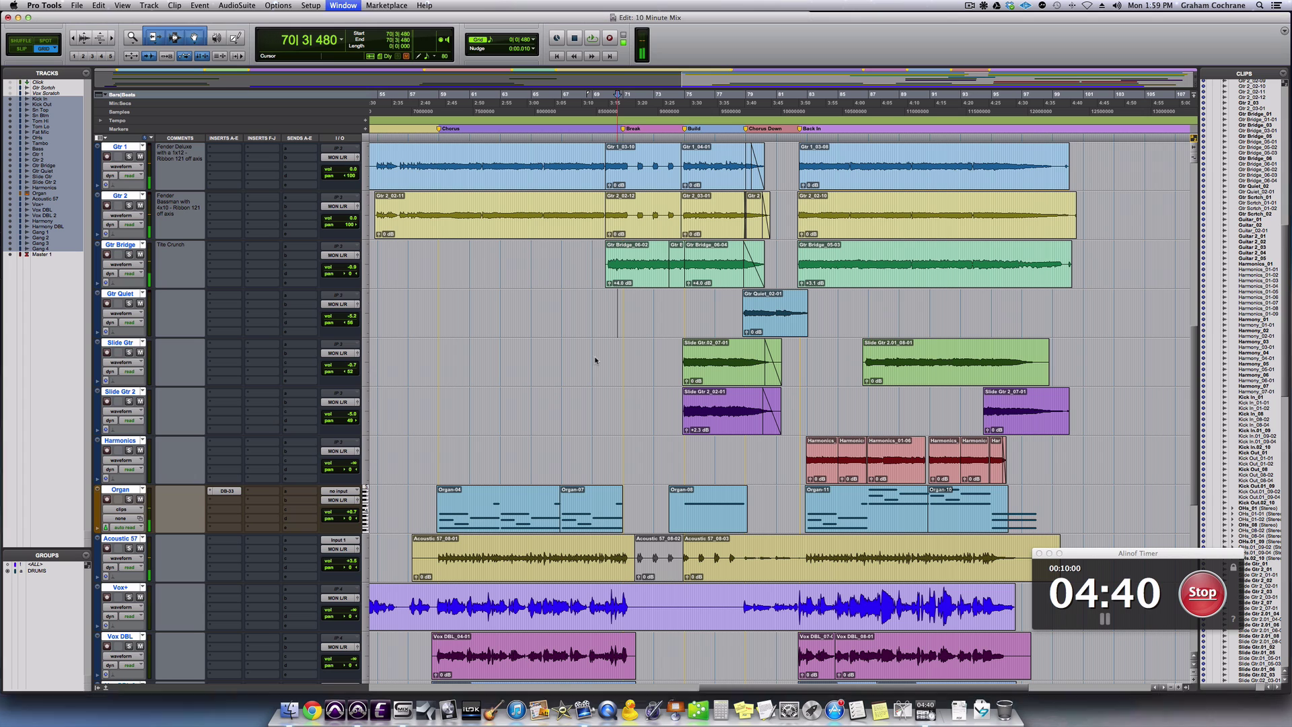
pyautogui.click(761, 324)
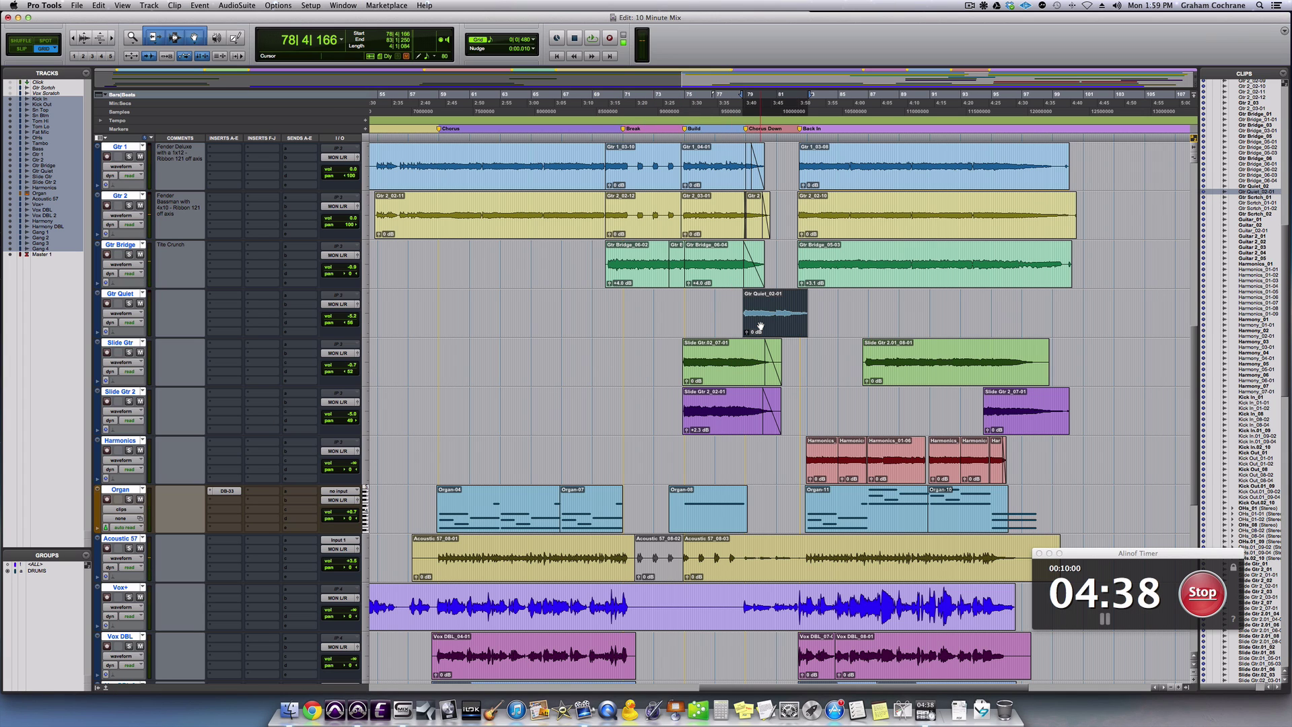
pyautogui.press('space')
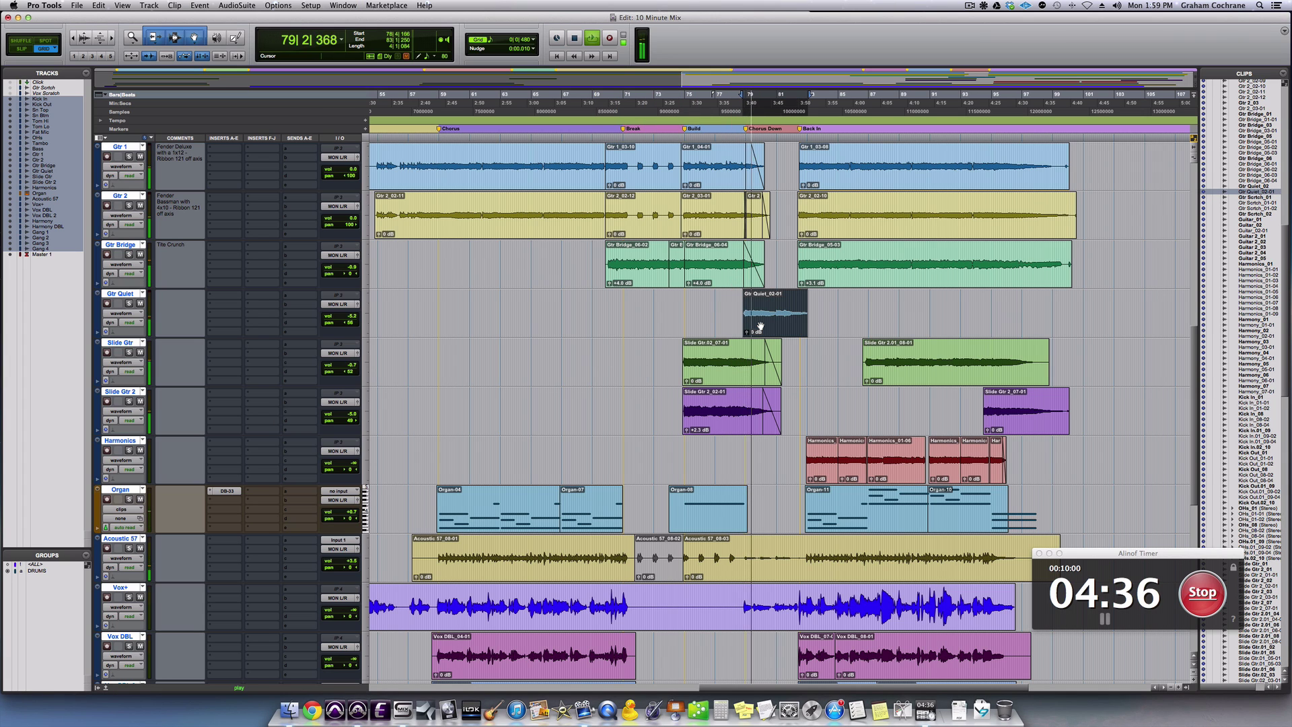
pyautogui.press('super+equal')
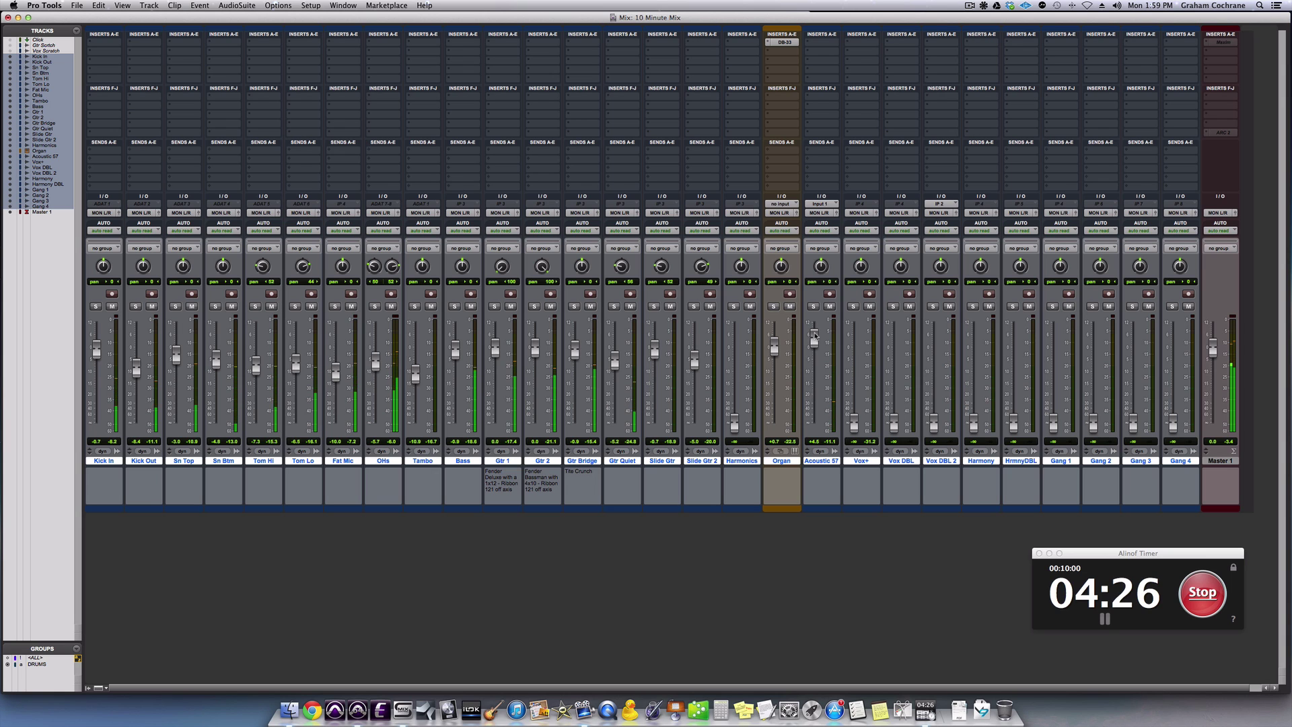
# Restart playback at bar 14, just before the V1 vocal entry, and return to the Mix window.
pyautogui.press('super+equal')
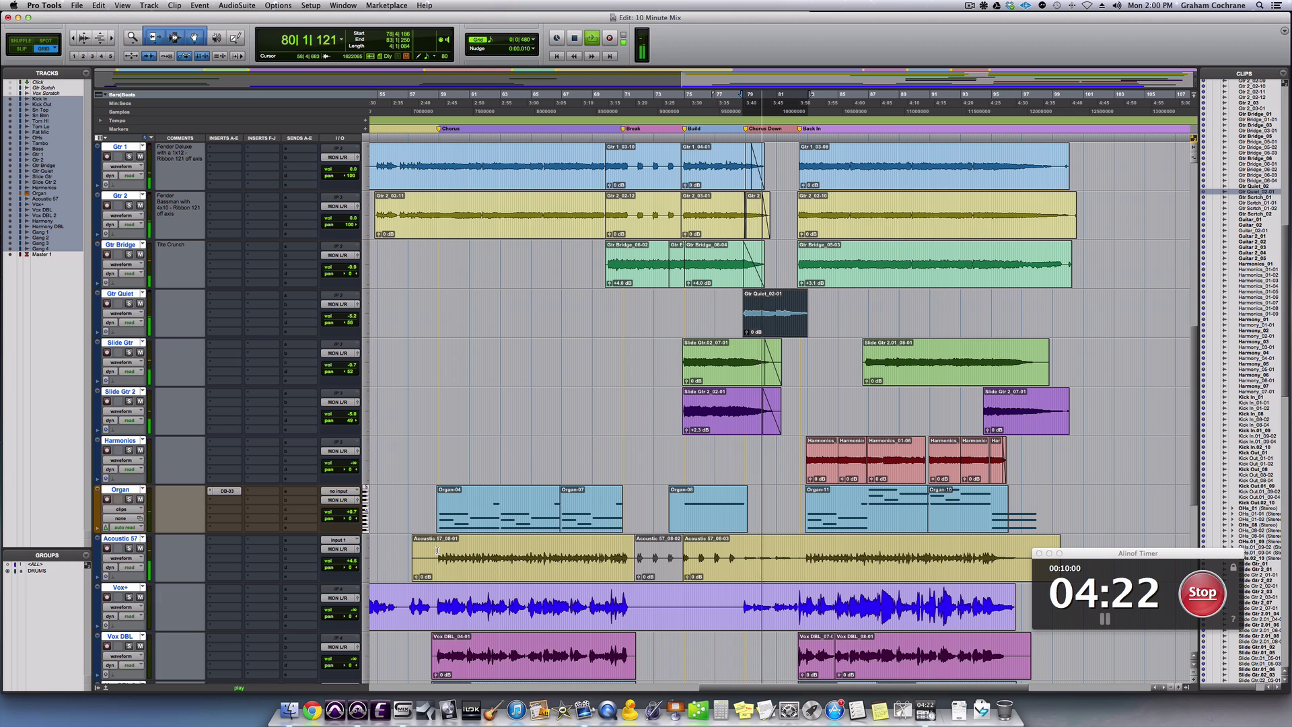
pyautogui.press('space')
pyautogui.hscroll(-15, 437, 550)
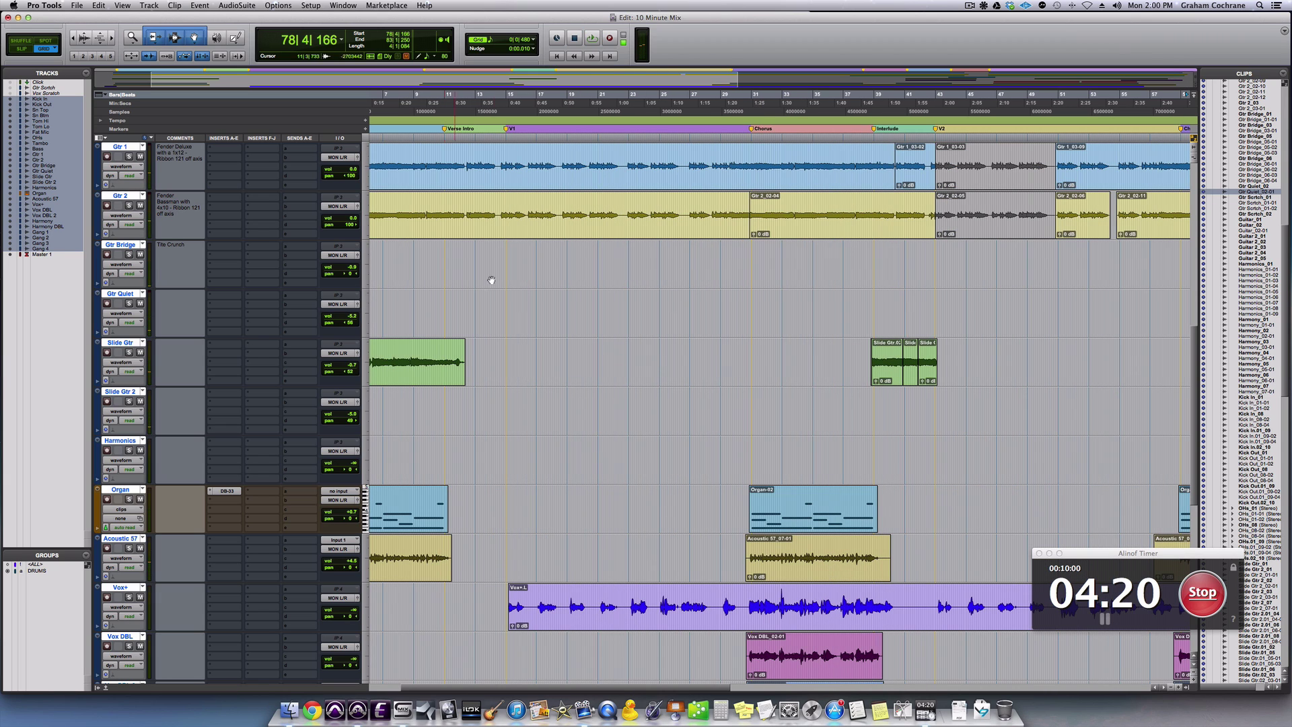
pyautogui.click(500, 212)
pyautogui.press('space')
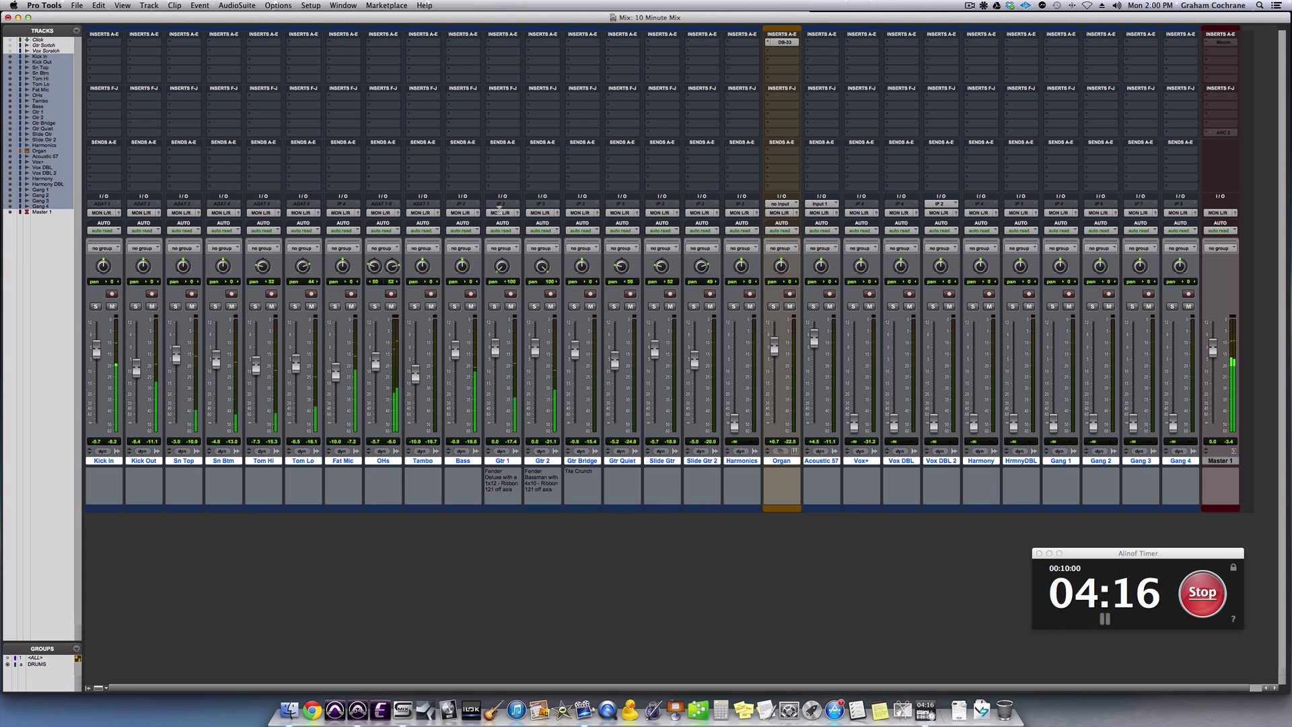
pyautogui.press('super+equal')
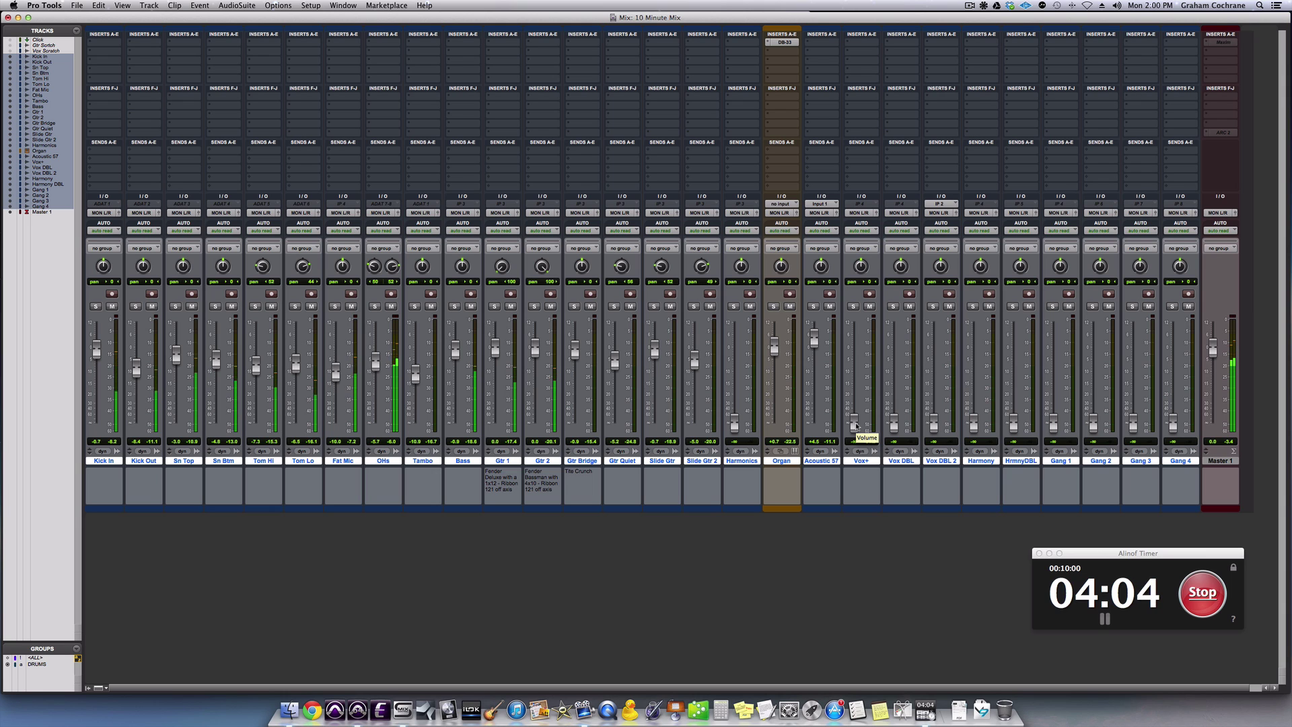
# Bring the vocal tracks into view in the arrangement and raise the Vox+ fader to about -1 dB in the mixer.
pyautogui.press('super+equal')
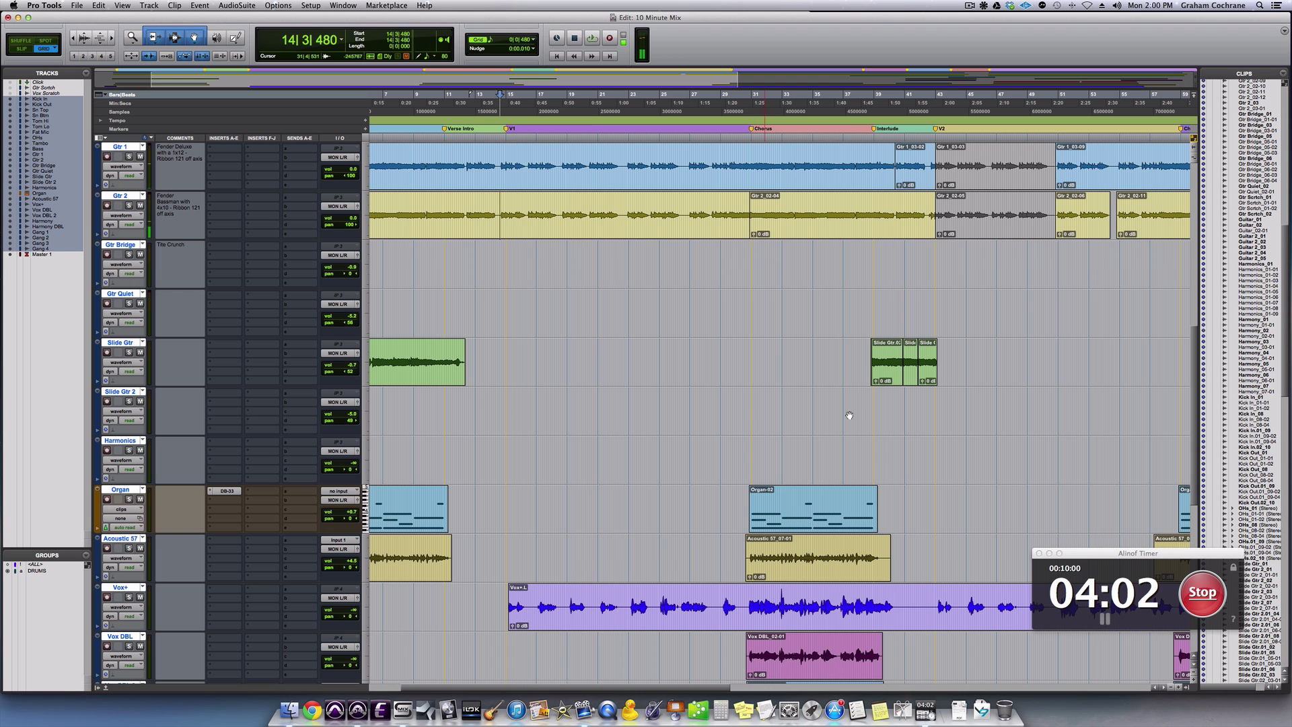
pyautogui.scroll(-5, 848, 416)
pyautogui.press('super+equal')
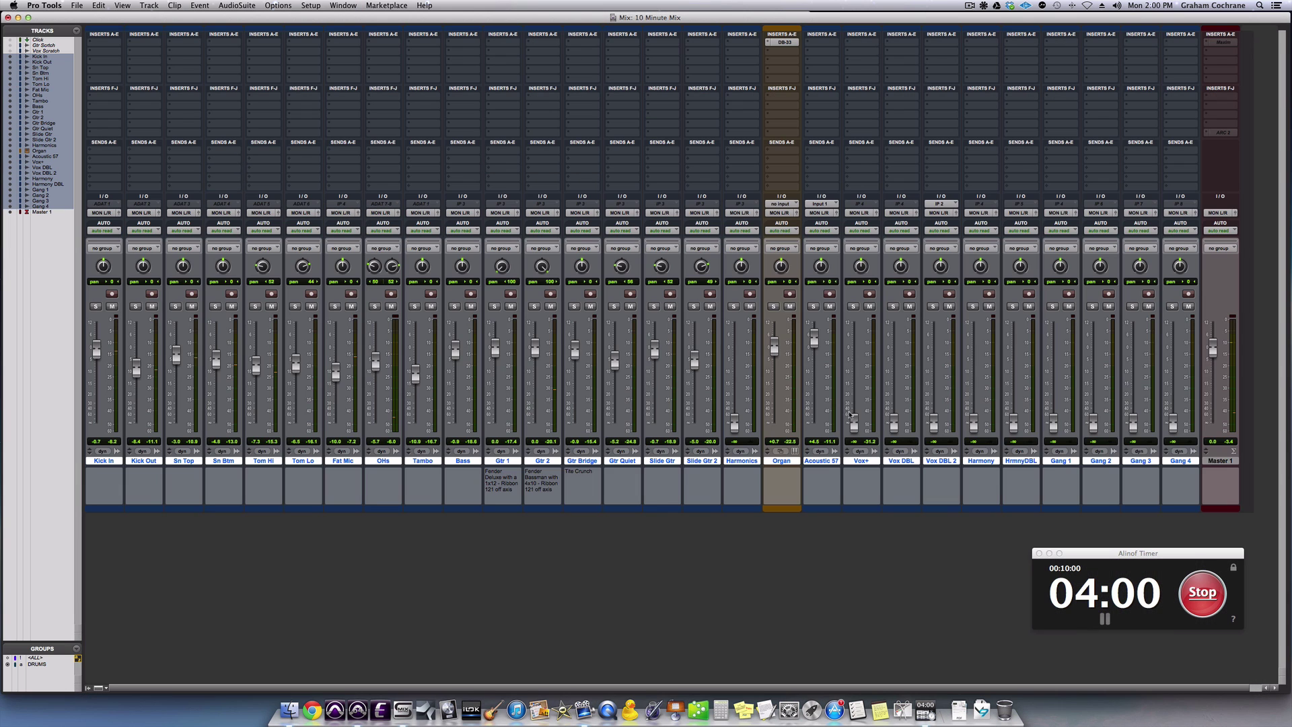
pyautogui.moveTo(855, 422); pyautogui.dragTo(854, 349)
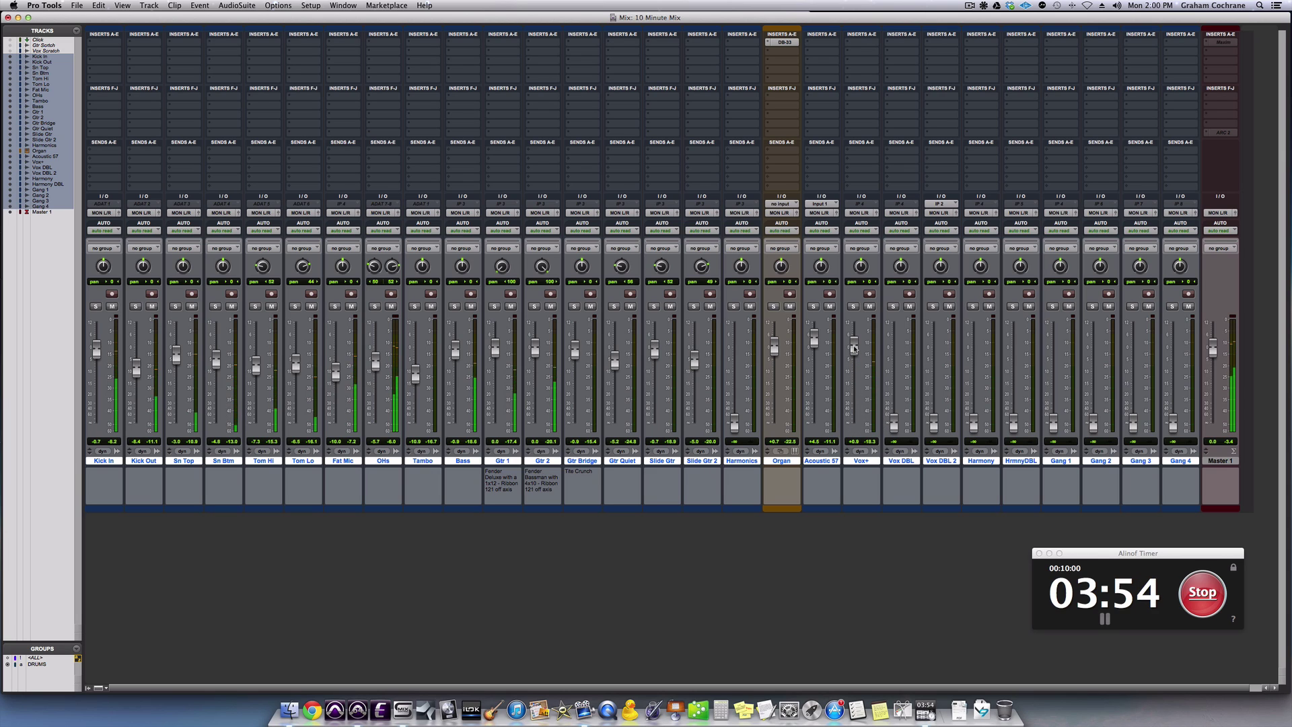
pyautogui.moveTo(853, 347); pyautogui.dragTo(853, 352)
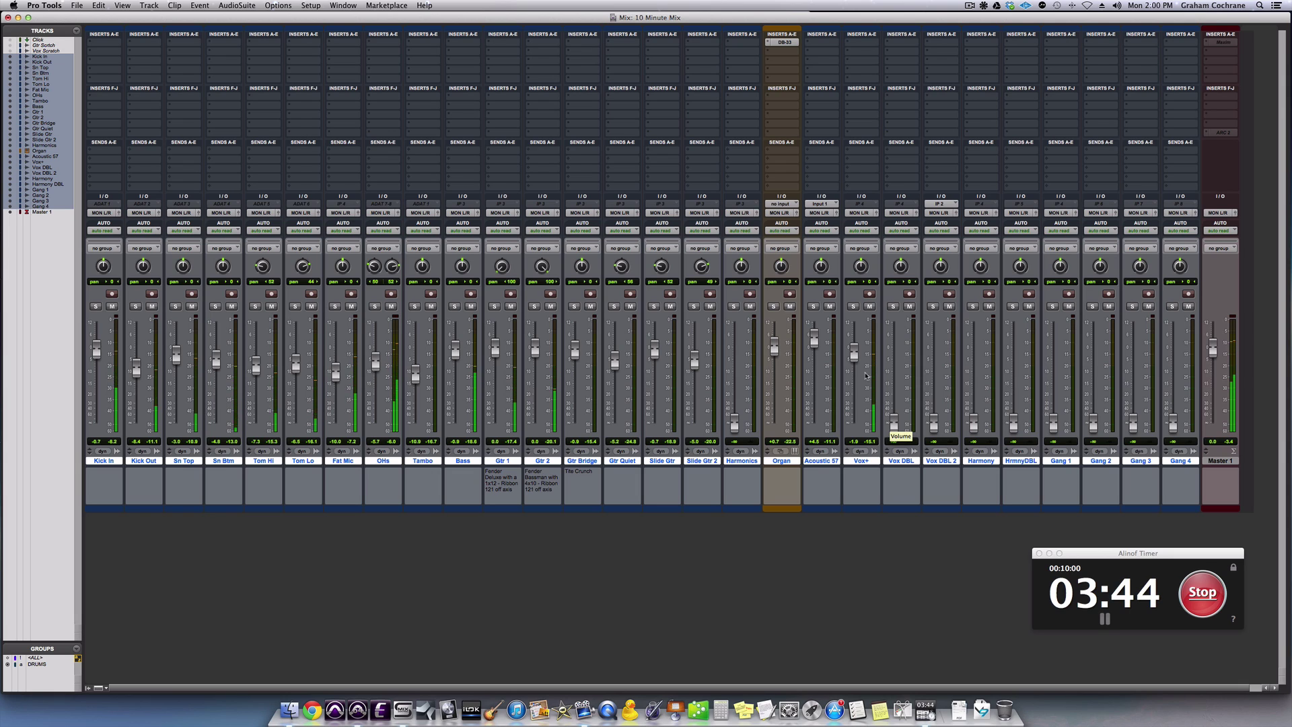
pyautogui.moveTo(859, 362); pyautogui.dragTo(857, 358)
# Move playback to the first Chorus vocal doubles, then raise Vox DBL to about -5.2 dB and Vox DBL 2 to about -4.8 dB.
pyautogui.press('super+equal')
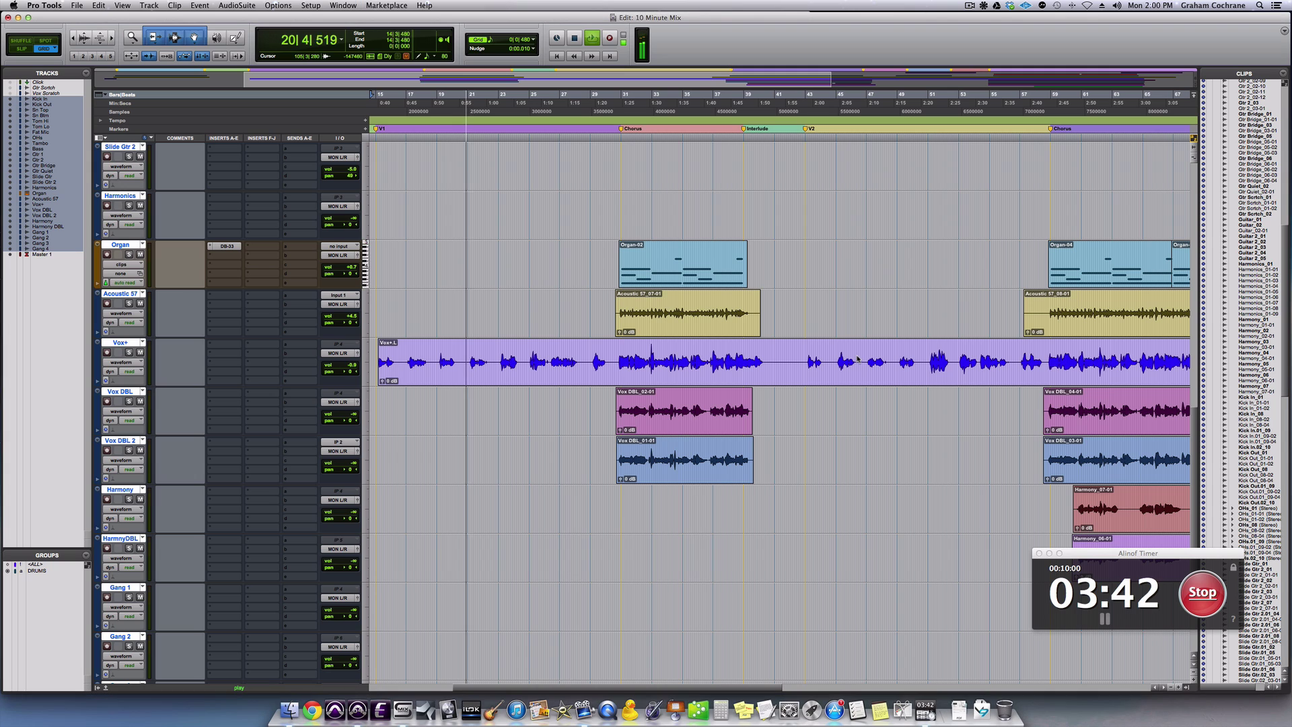
pyautogui.click(615, 414)
pyautogui.press('super+equal')
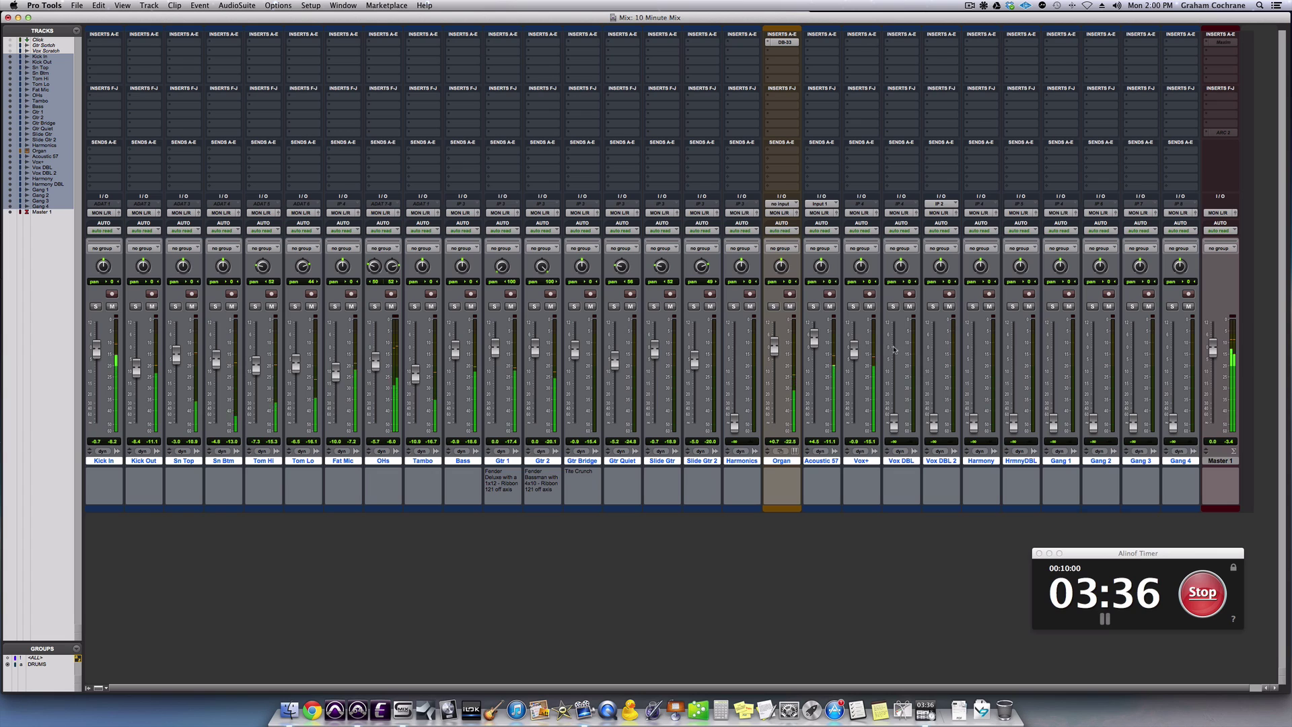
pyautogui.moveTo(895, 423); pyautogui.dragTo(896, 370)
pyautogui.moveTo(934, 422); pyautogui.dragTo(933, 362)
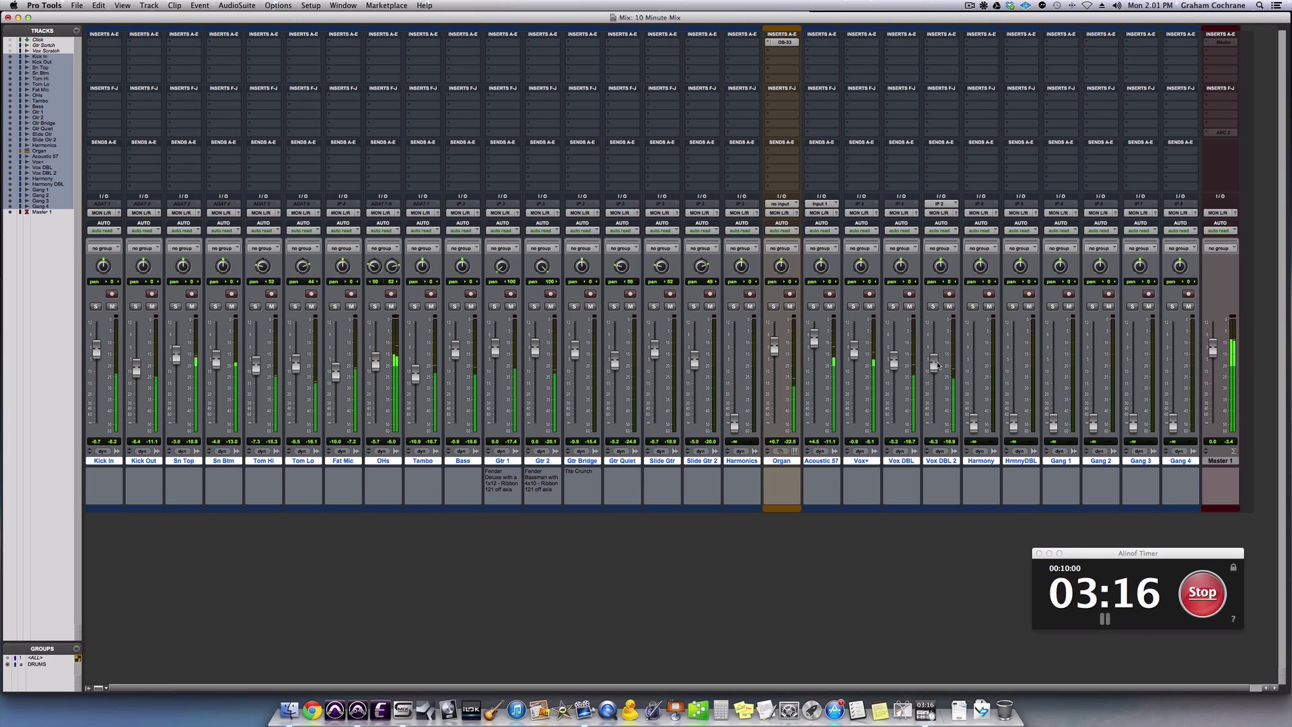
pyautogui.moveTo(937, 366); pyautogui.dragTo(935, 360)
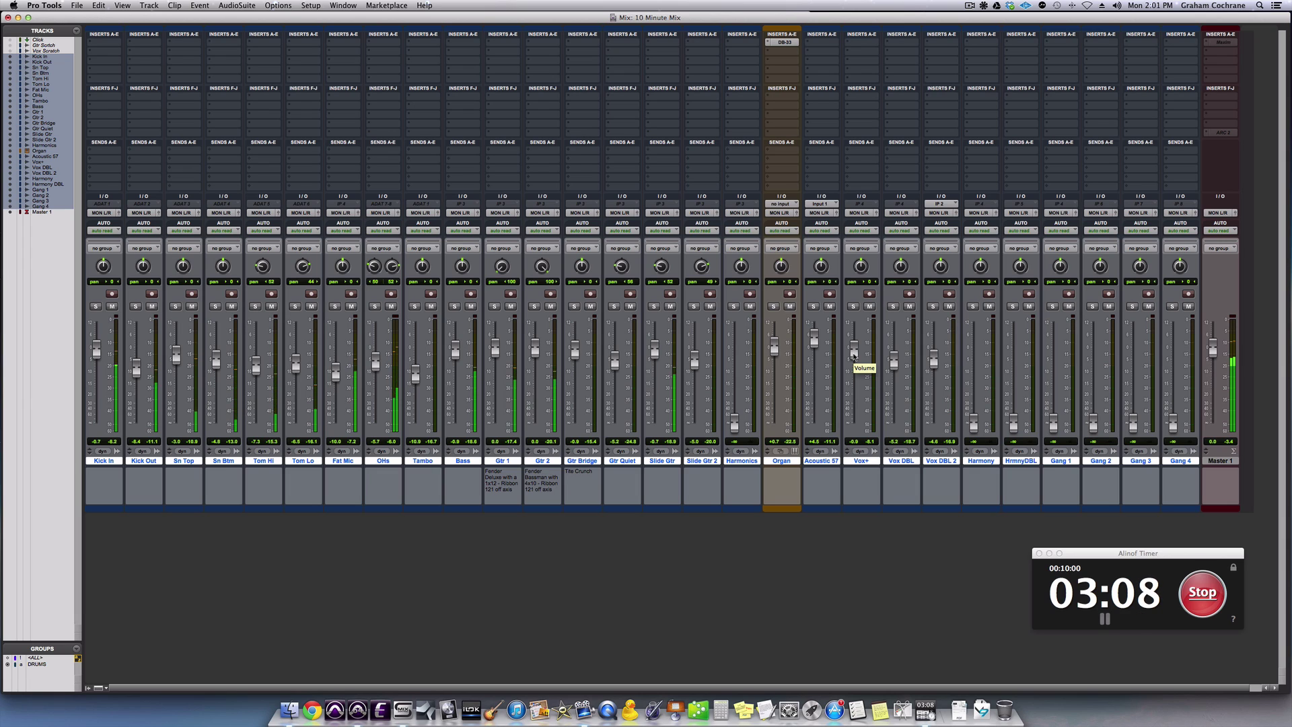
# Move playback to the Vox DBL clip in the second Chorus and return to the Mix window.
pyautogui.press('super+equal')
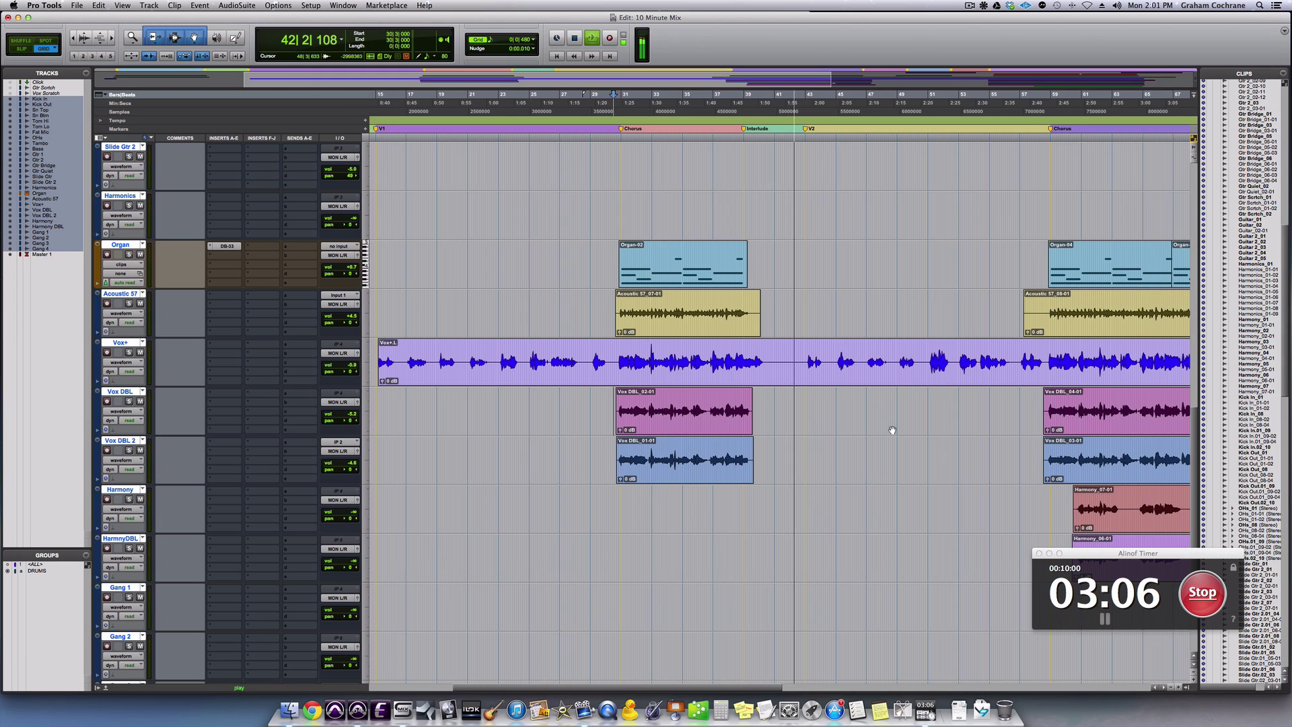
pyautogui.hscroll(5, 893, 430)
pyautogui.moveTo(647, 305); pyautogui.dragTo(672, 307)
pyautogui.scroll(-1, 690, 369)
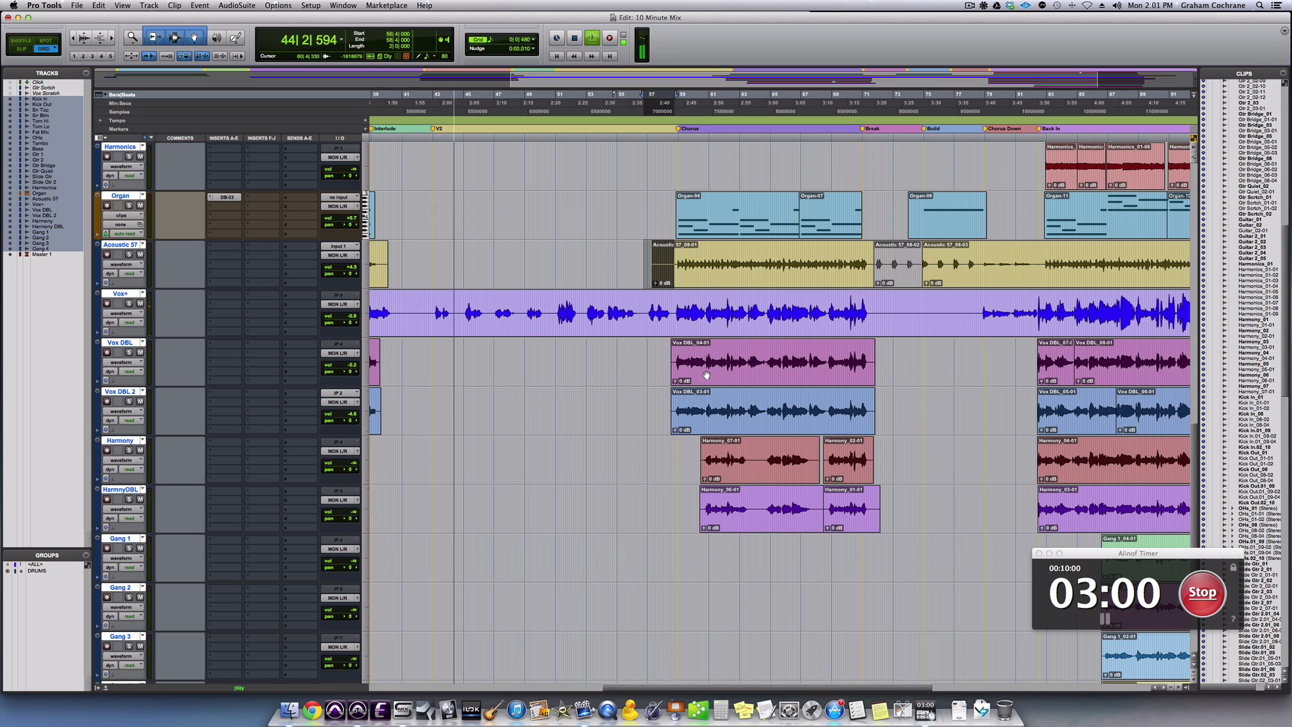
pyautogui.click(706, 374)
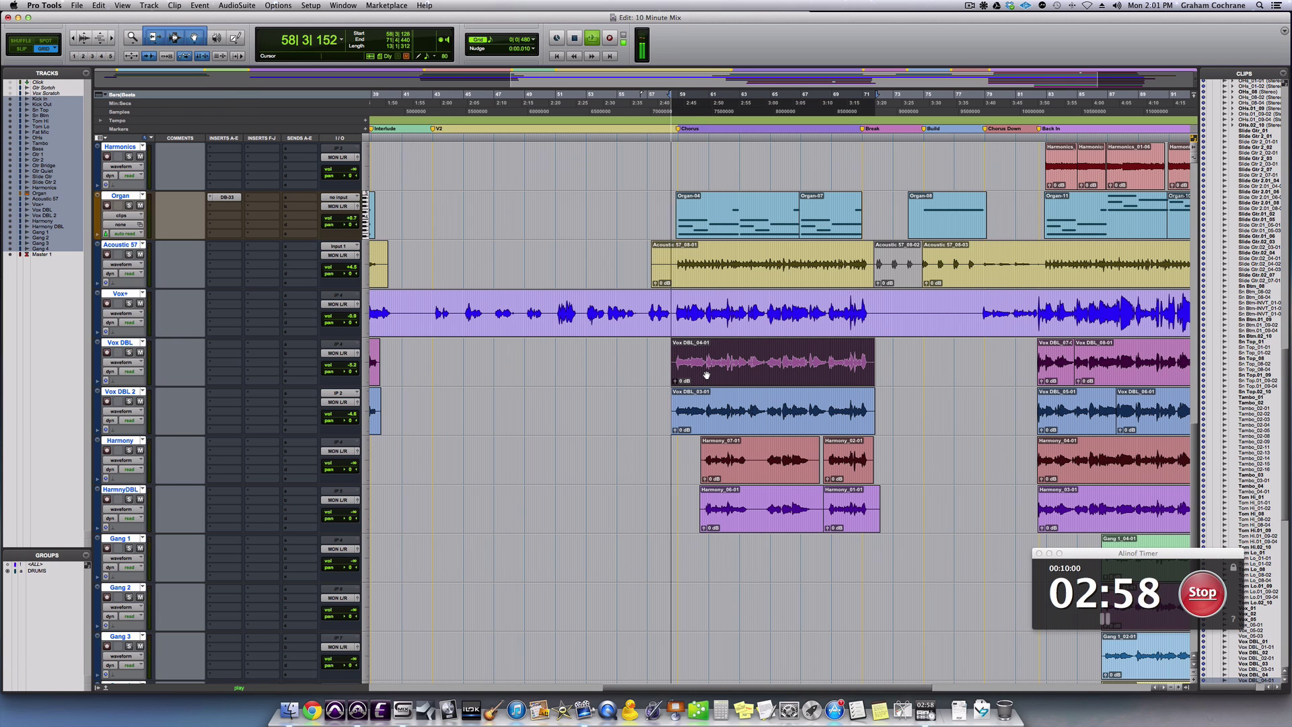
pyautogui.press('super+equal')
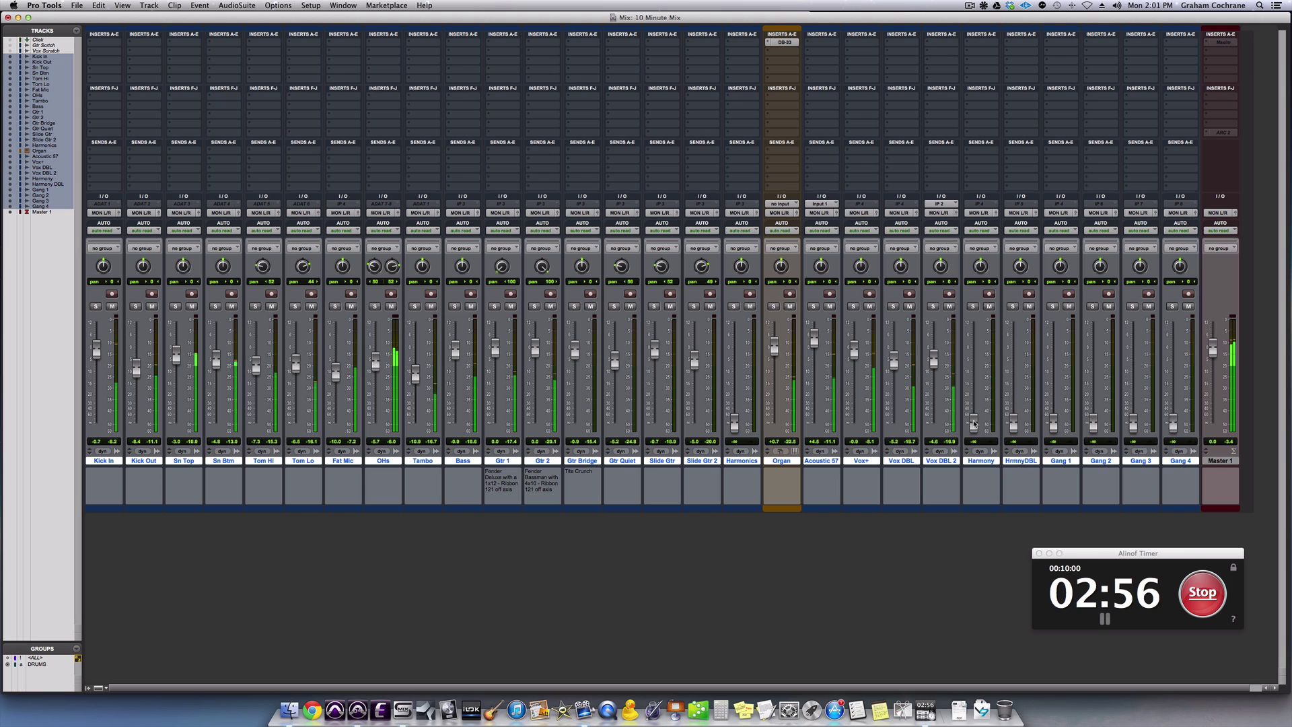
# Raise the Harmony fader to about -5.8 dB and pan the track hard left.
pyautogui.moveTo(974, 423); pyautogui.dragTo(974, 354)
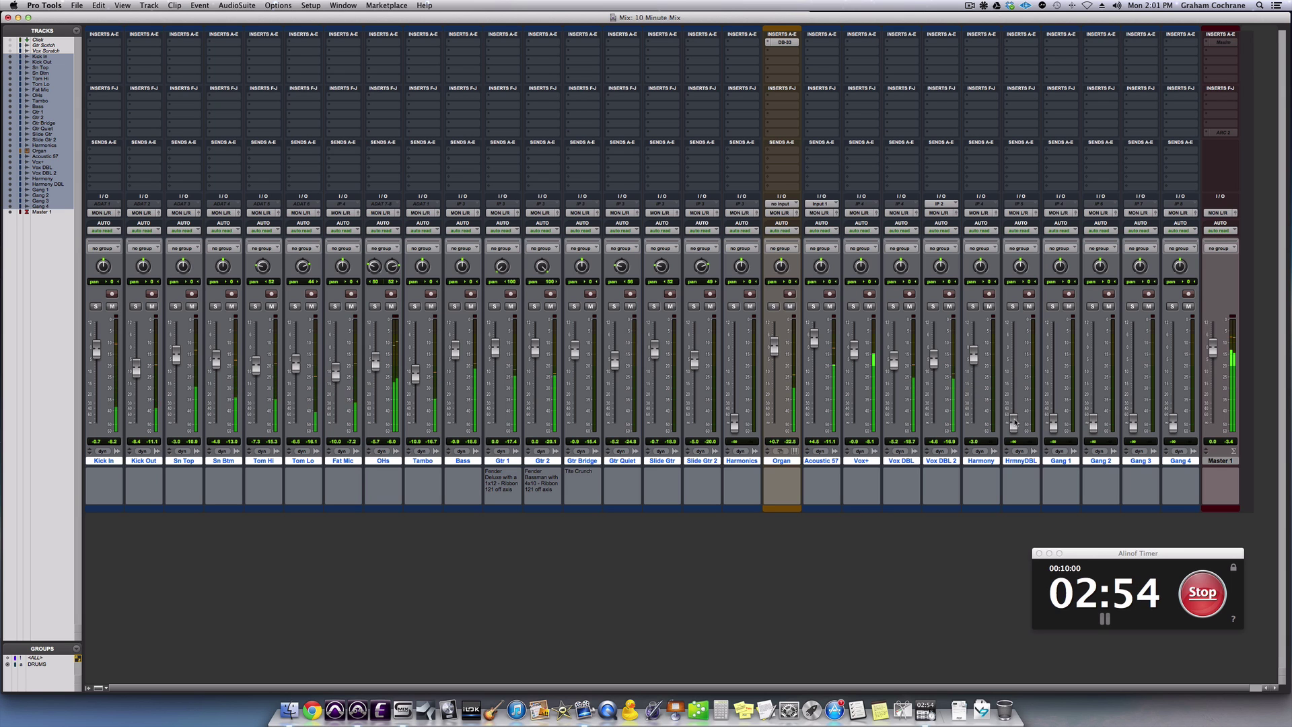
pyautogui.press('super+equal')
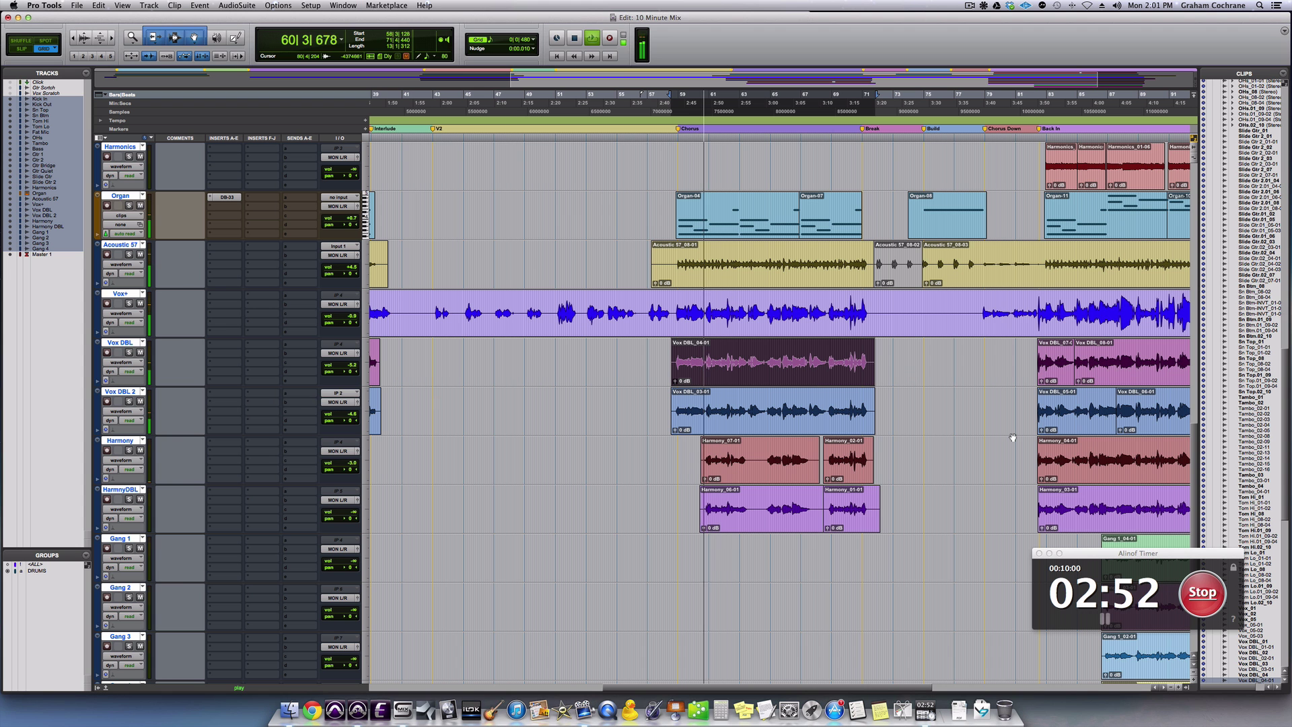
pyautogui.press('super+equal')
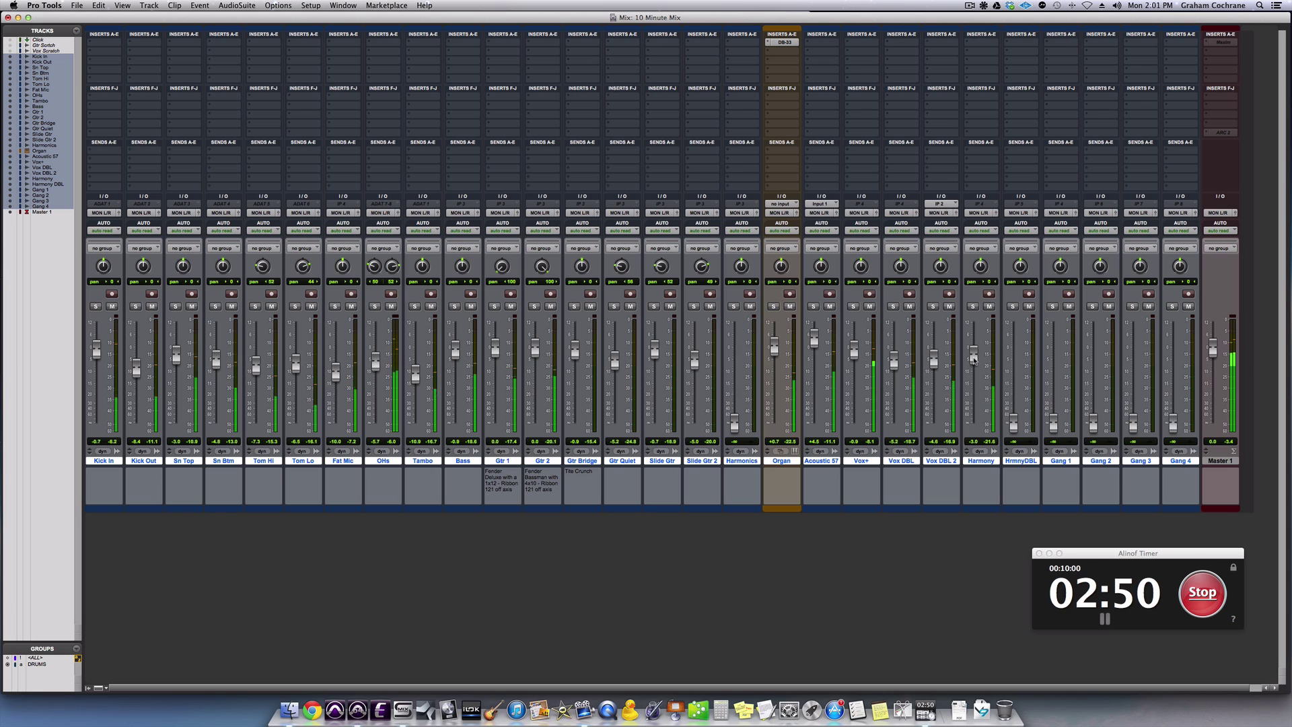
pyautogui.moveTo(975, 360); pyautogui.dragTo(976, 353)
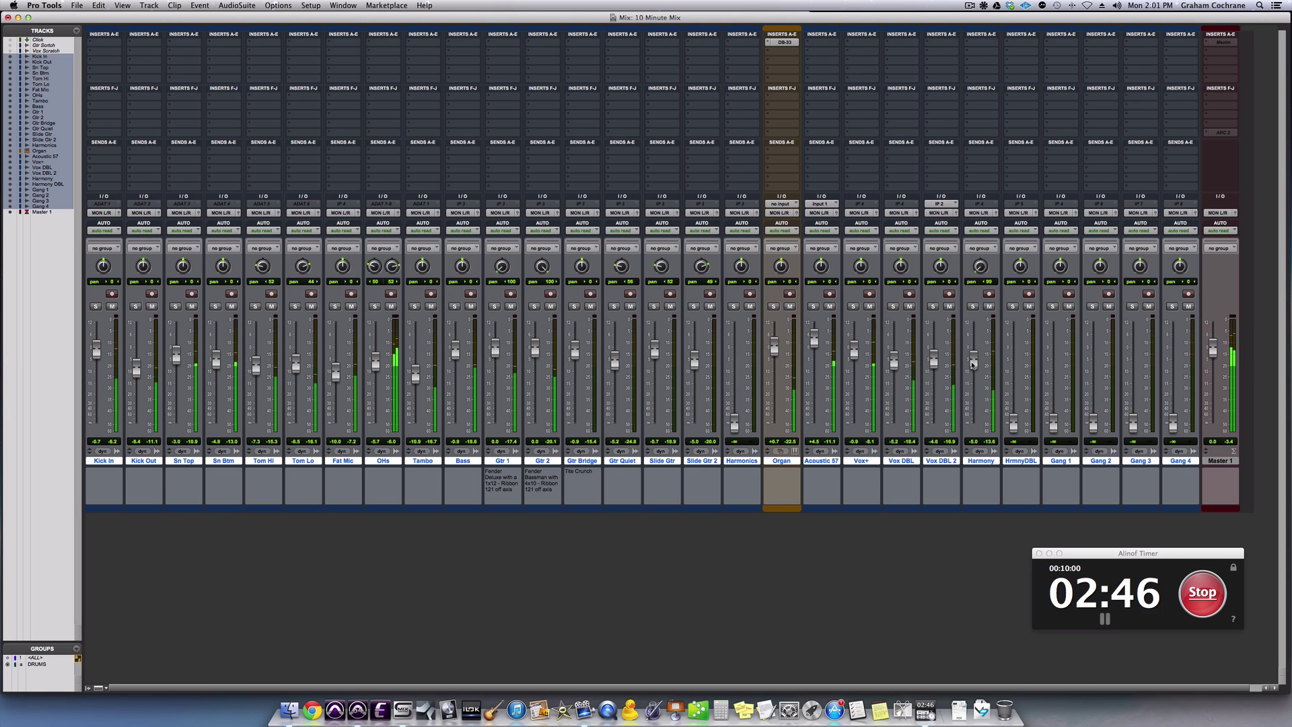
# Raise the HrmnyDBL fader to about -6.3 dB and pan the track 100 right.
pyautogui.moveTo(1015, 424); pyautogui.dragTo(1014, 355)
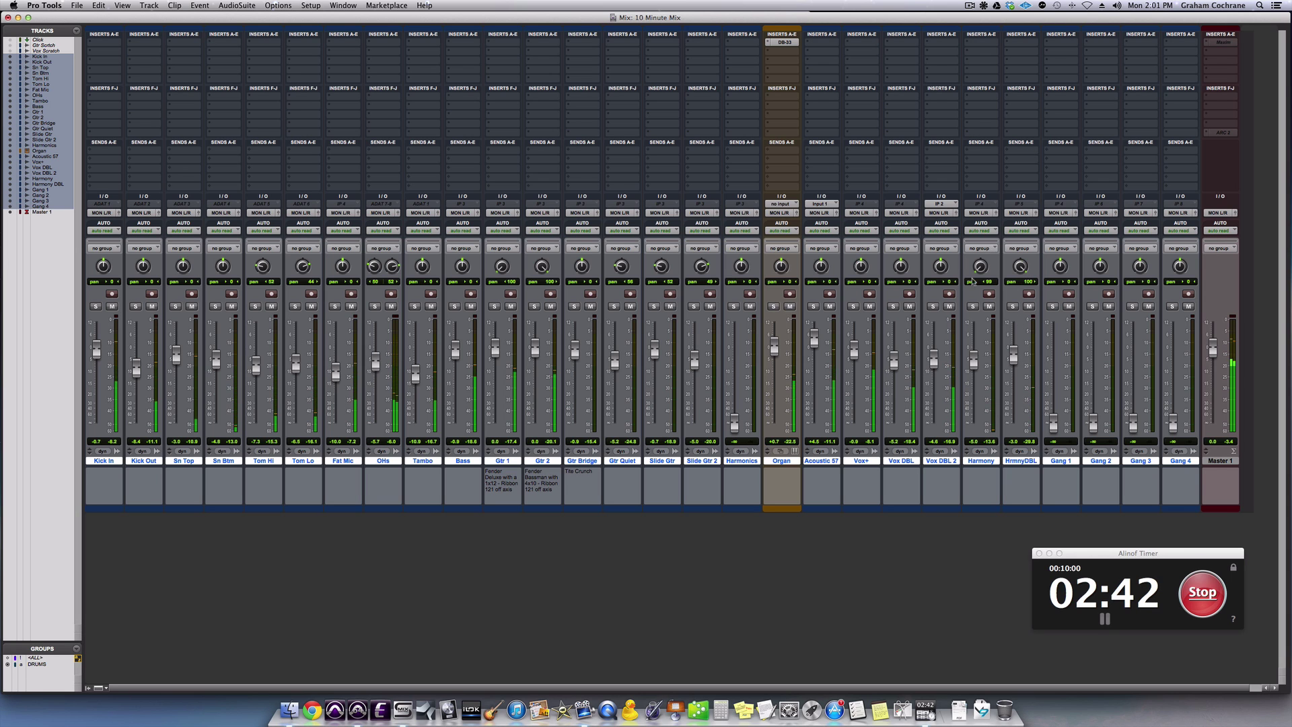
pyautogui.press('super+equal')
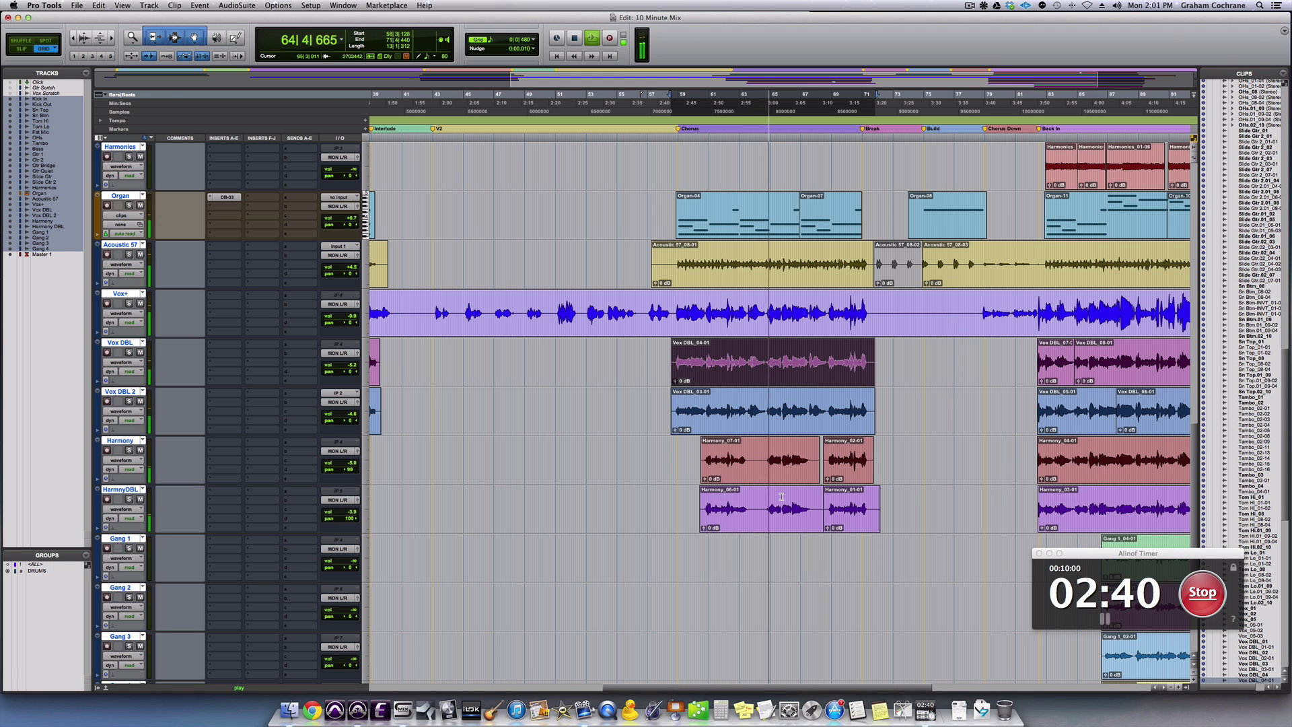
pyautogui.press('super+equal')
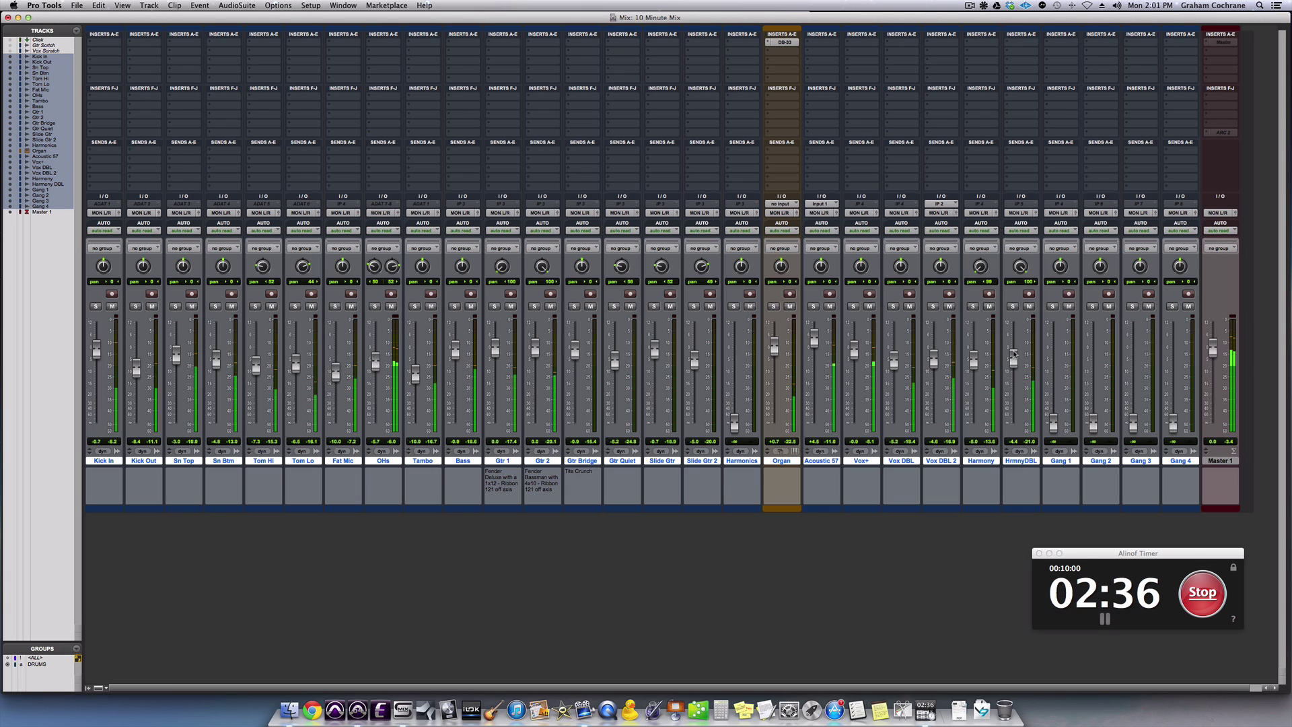
pyautogui.moveTo(1014, 353); pyautogui.dragTo(1014, 357)
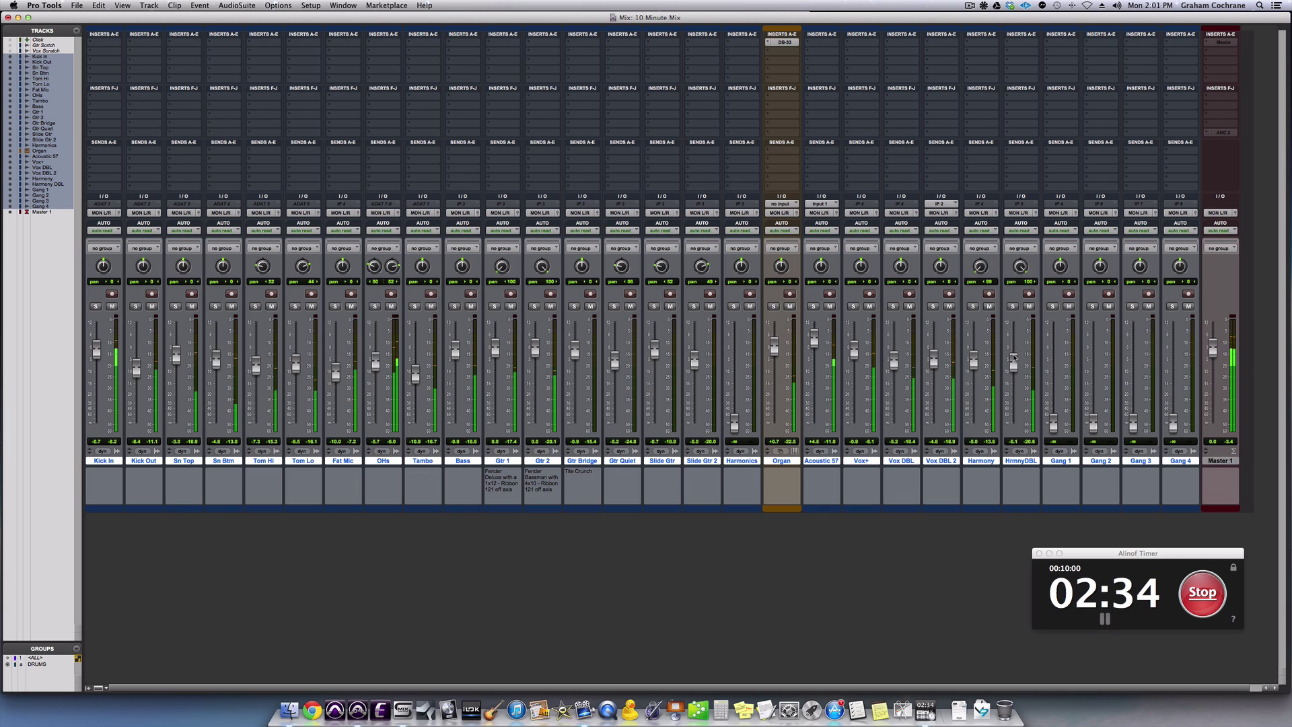
pyautogui.hscroll(2, 1014, 358)
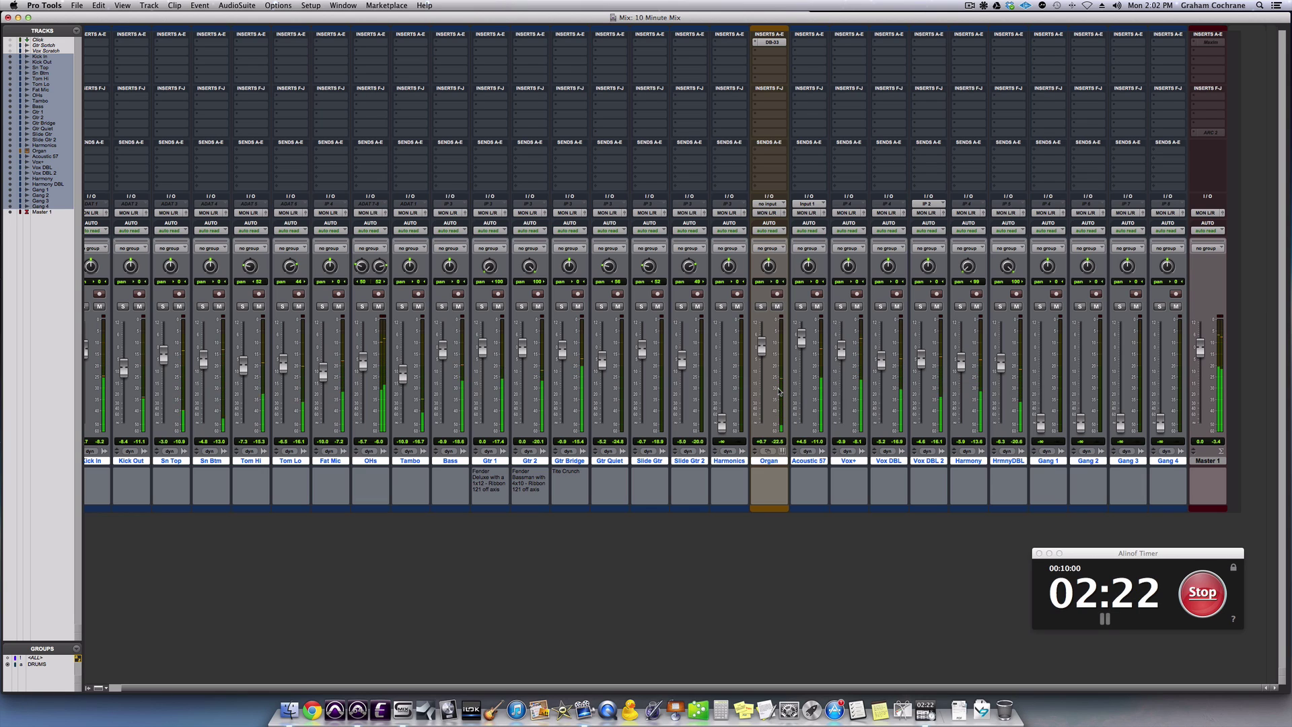
# Move playback to the Harmony clip in the Back In section and lower the Harmony fader to about -6.3 dB in the mixer.
pyautogui.press('super+equal')
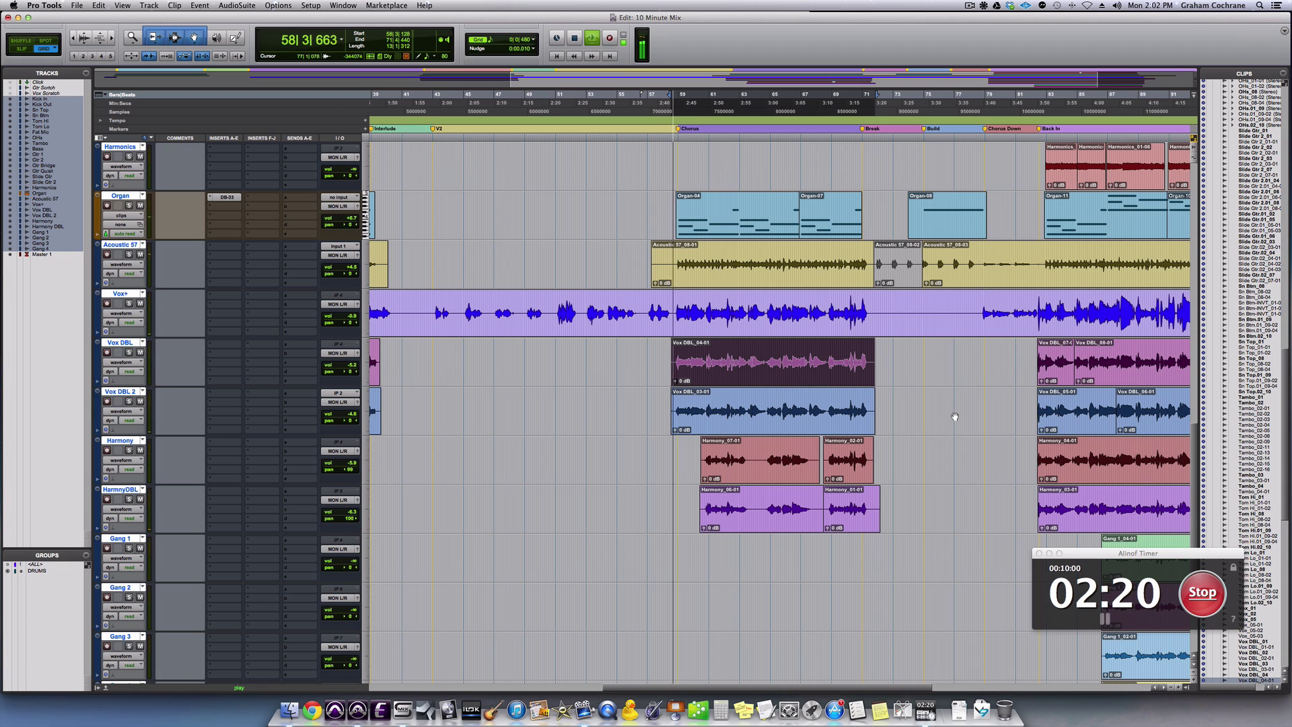
pyautogui.press('space')
pyautogui.click(913, 307)
pyautogui.press('space')
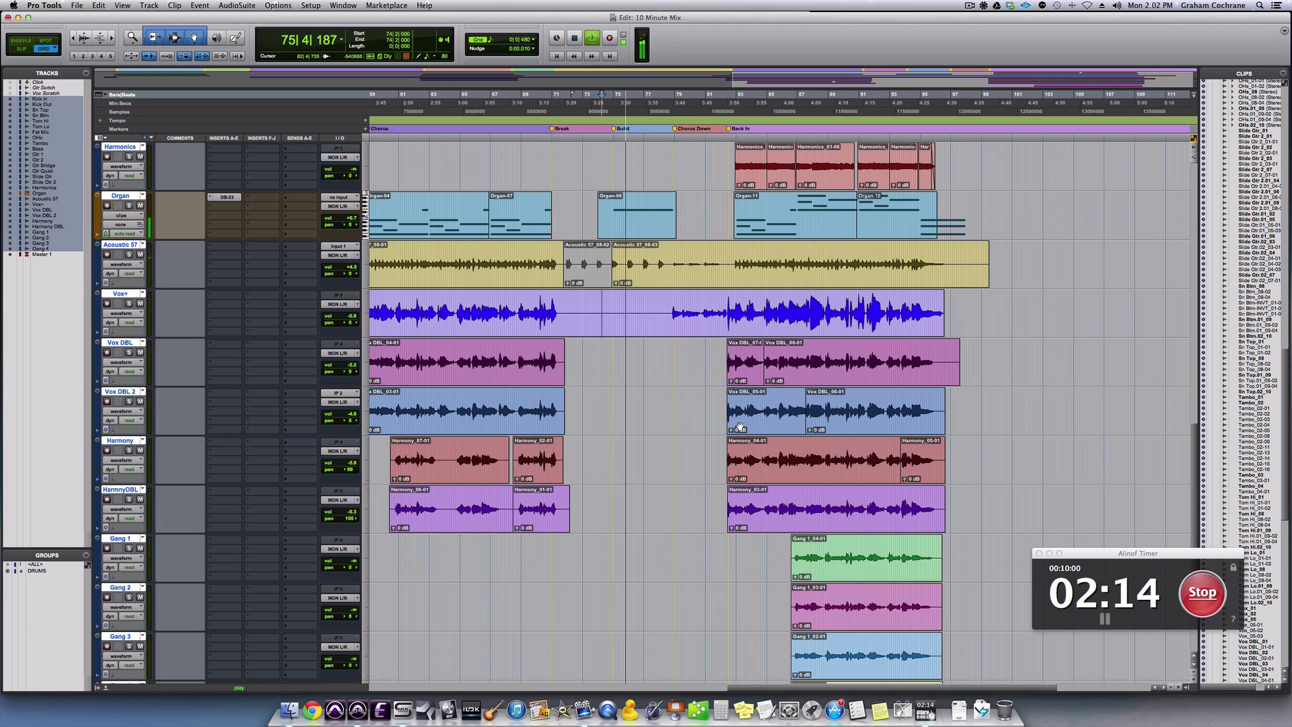
pyautogui.press('space')
pyautogui.click(758, 476)
pyautogui.press('space')
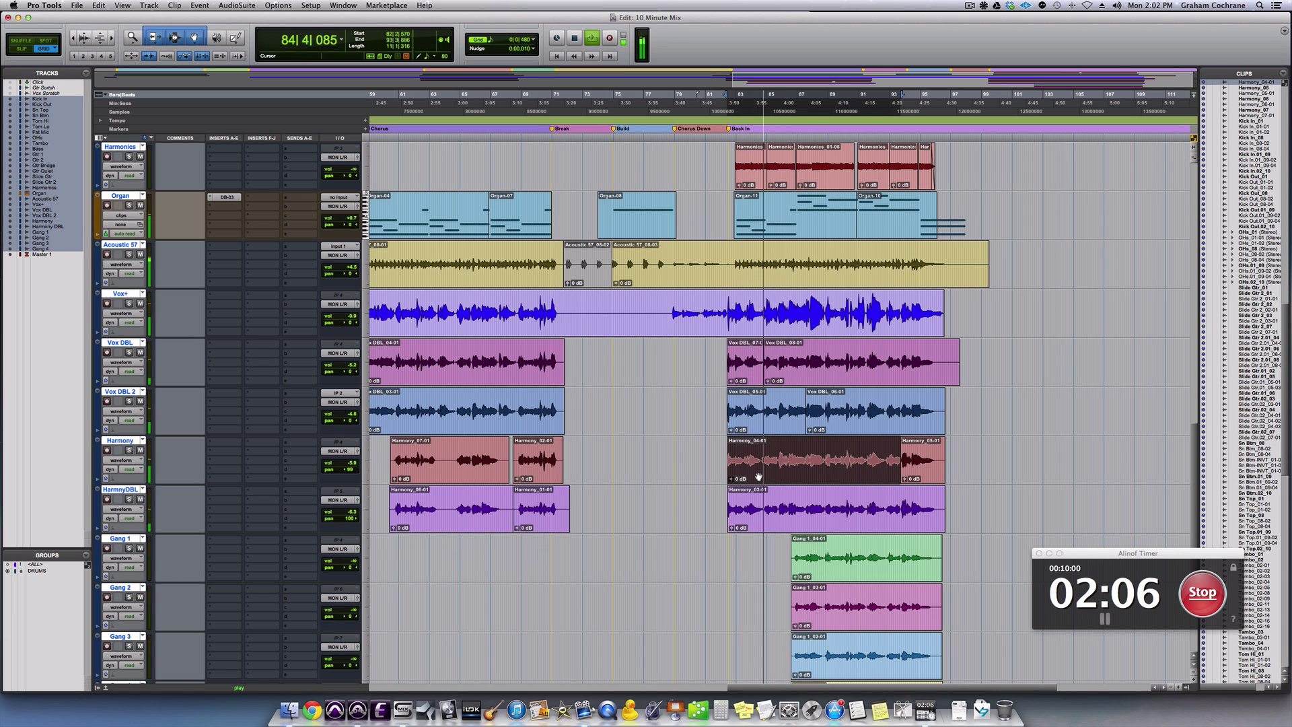
pyautogui.press('super+equal')
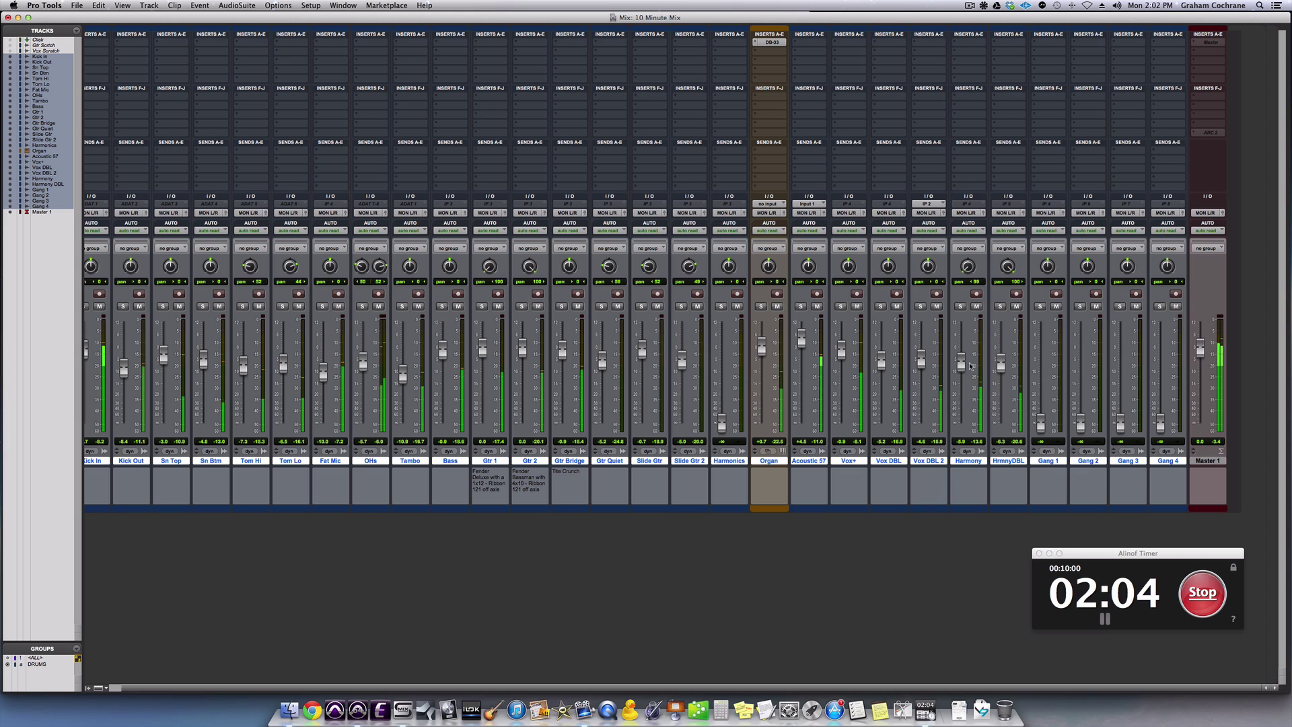
pyautogui.moveTo(962, 364); pyautogui.dragTo(962, 369)
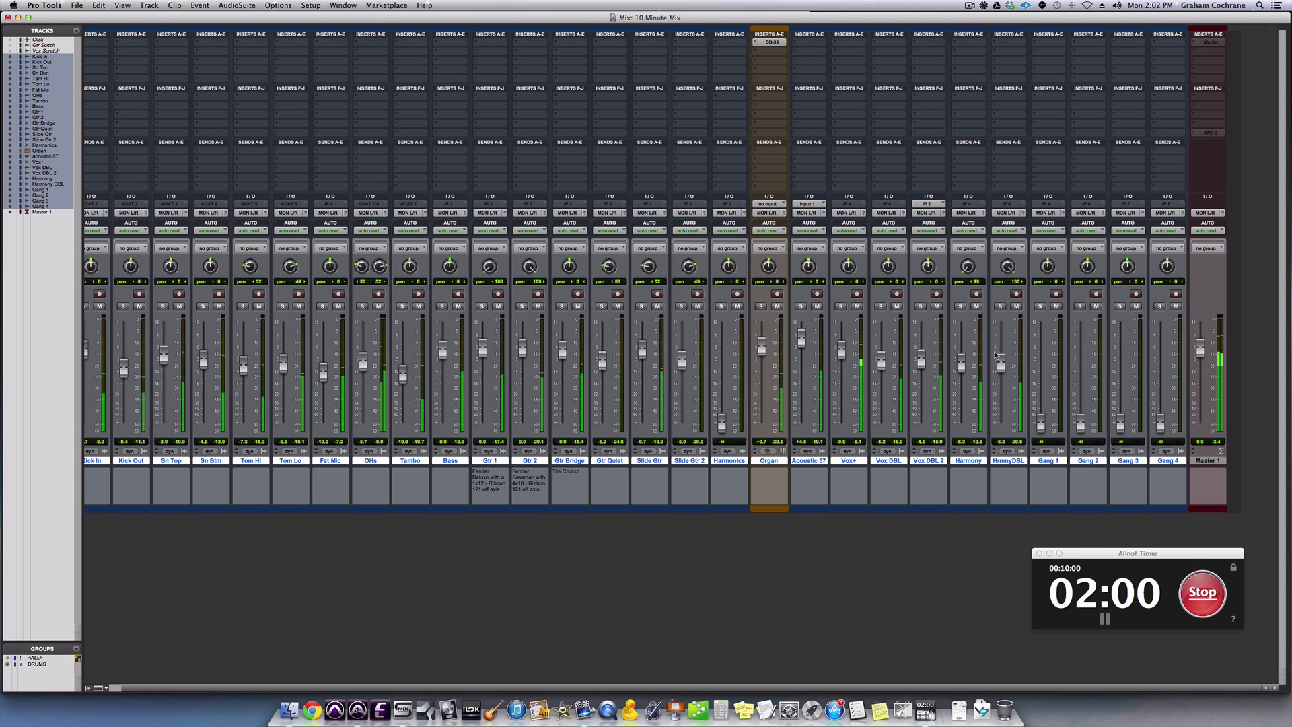
# Solo all four Gang tracks and raise Gang 1 to about -4.8 dB, Gang 2 to -6.3 dB, Gang 3 to -6.1 dB and Gang 4 to -7.7 dB.
pyautogui.moveTo(1040, 424); pyautogui.dragTo(1040, 358)
pyautogui.click(1040, 306)
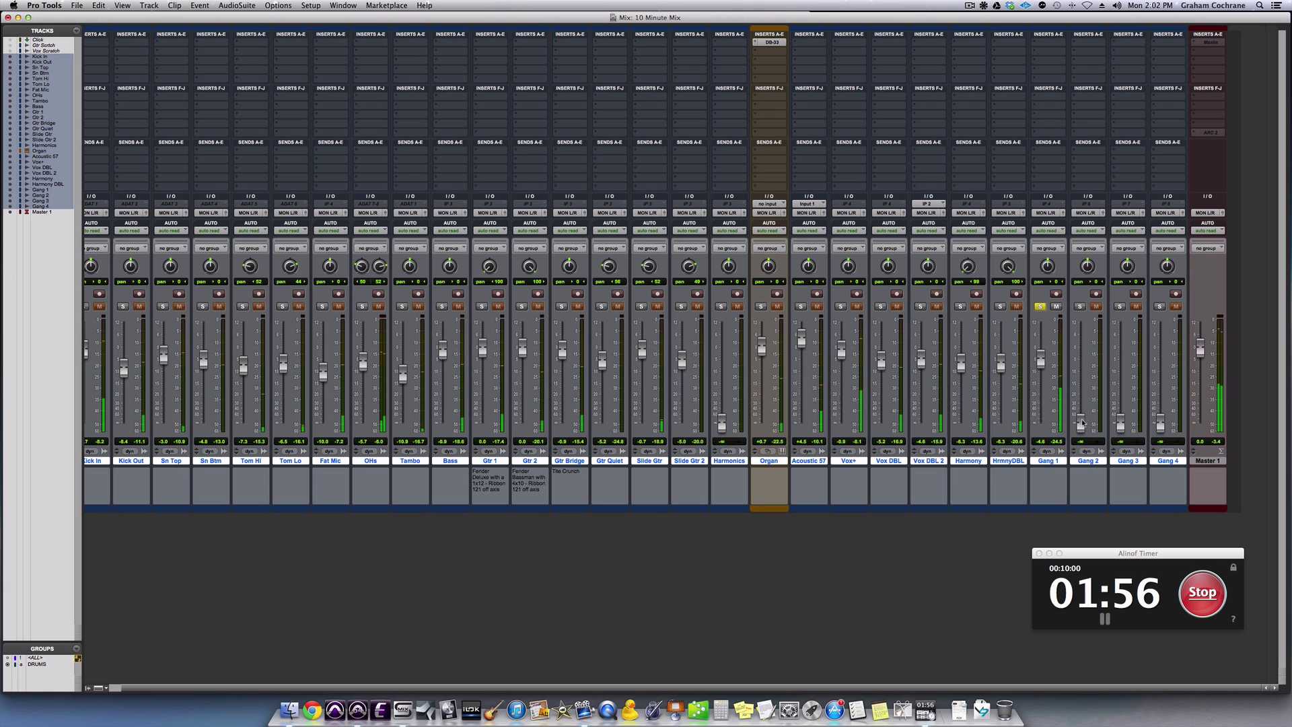
pyautogui.moveTo(1080, 424); pyautogui.dragTo(1080, 363)
pyautogui.click(1081, 308)
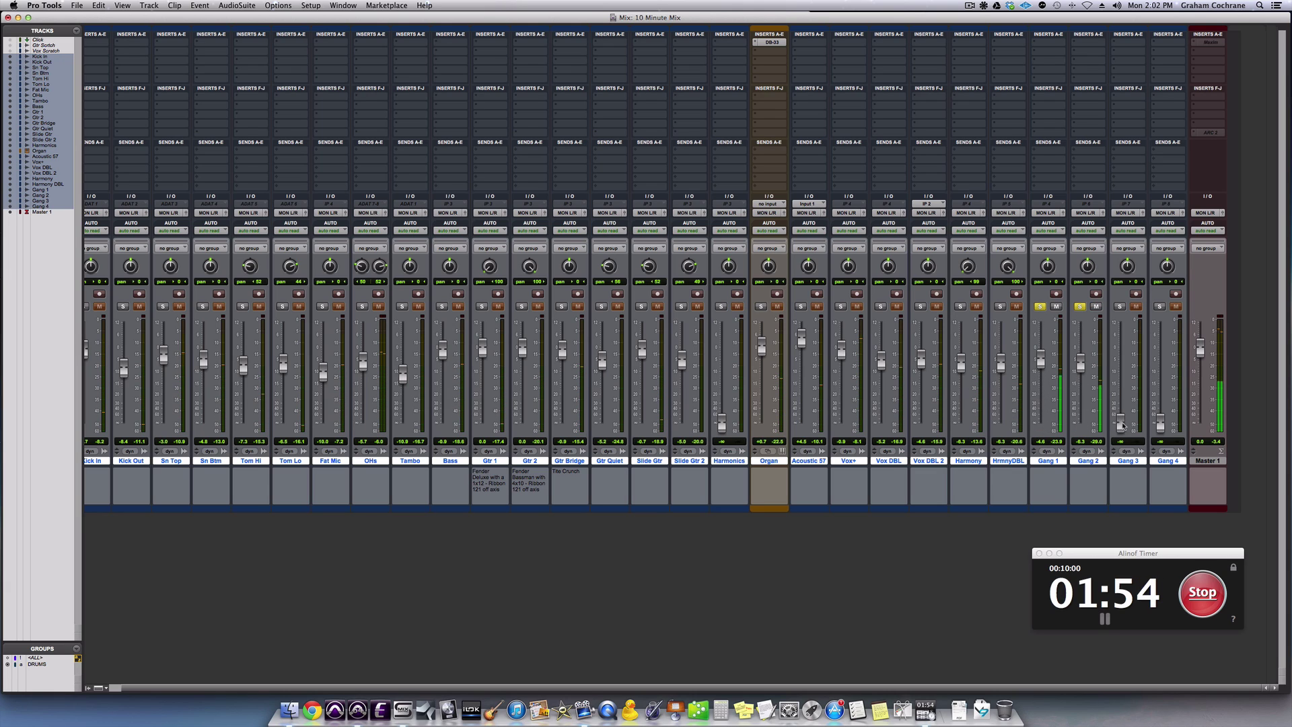
pyautogui.moveTo(1121, 426); pyautogui.dragTo(1159, 372)
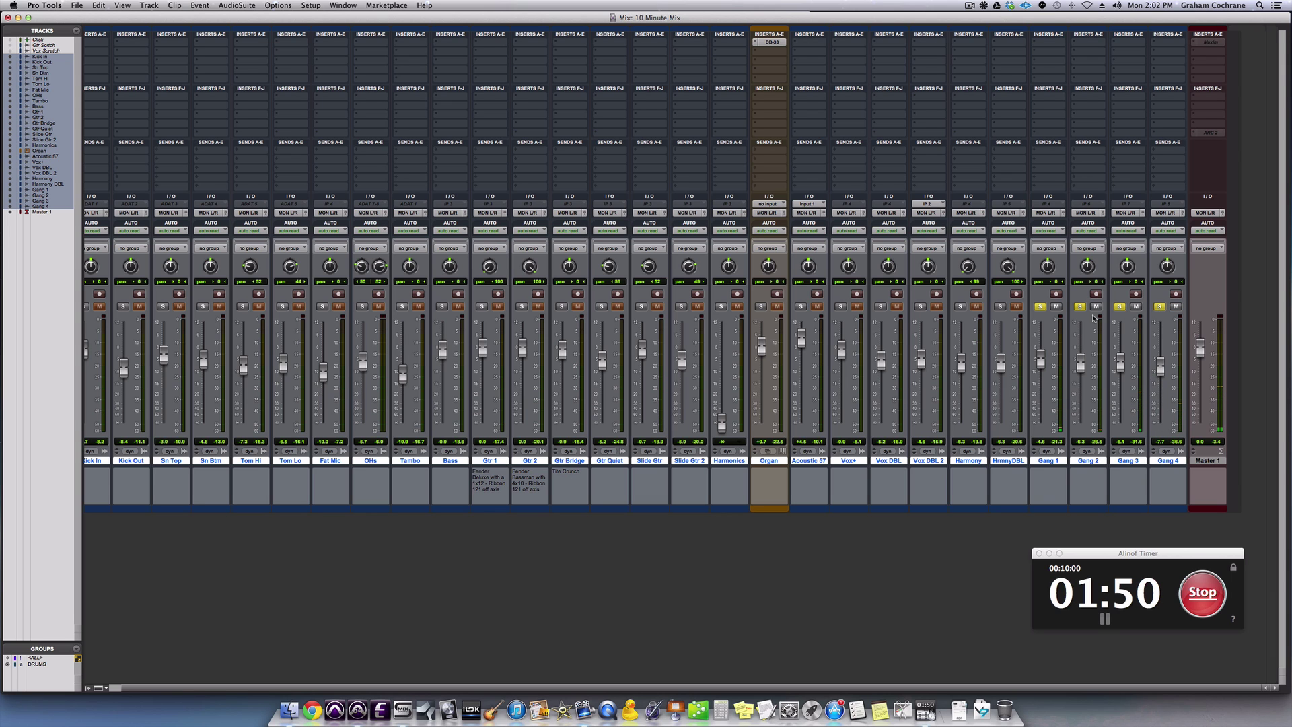
# Restart playback from the Gang 1 clip and clear the solos on the Gang tracks in the mixer.
pyautogui.press('super+equal')
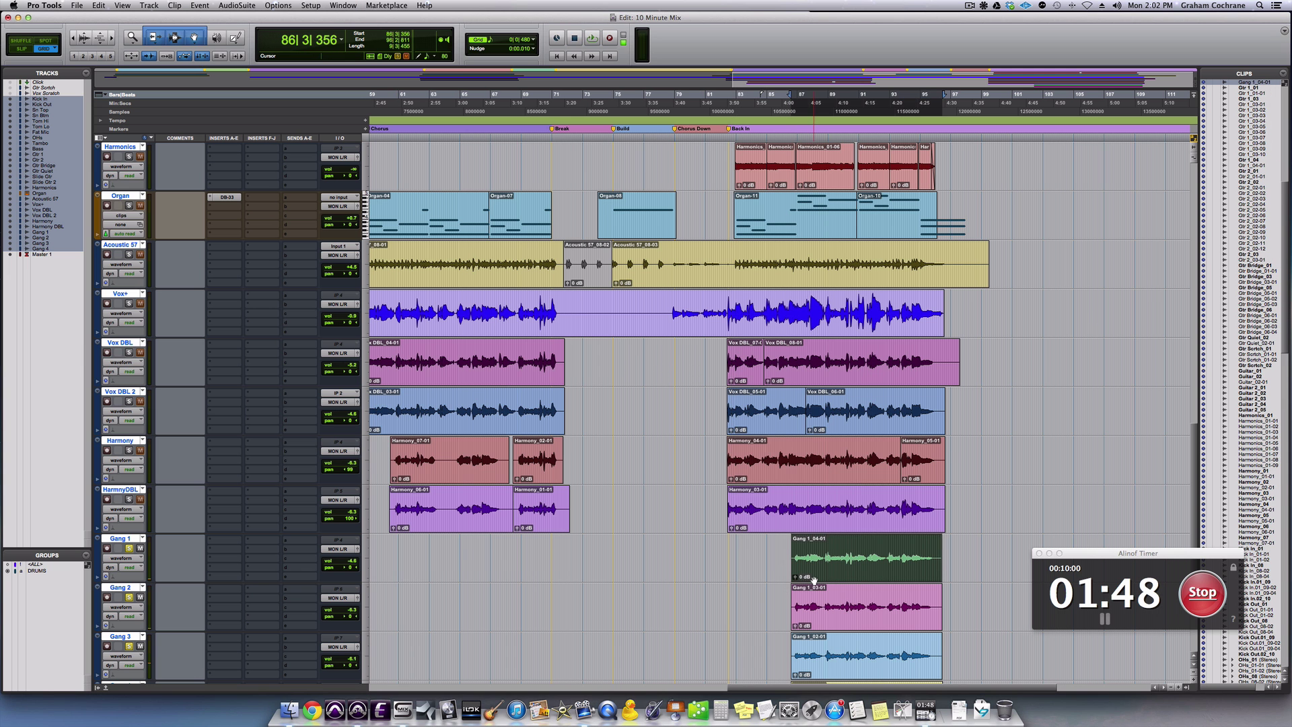
pyautogui.press('super+equal')
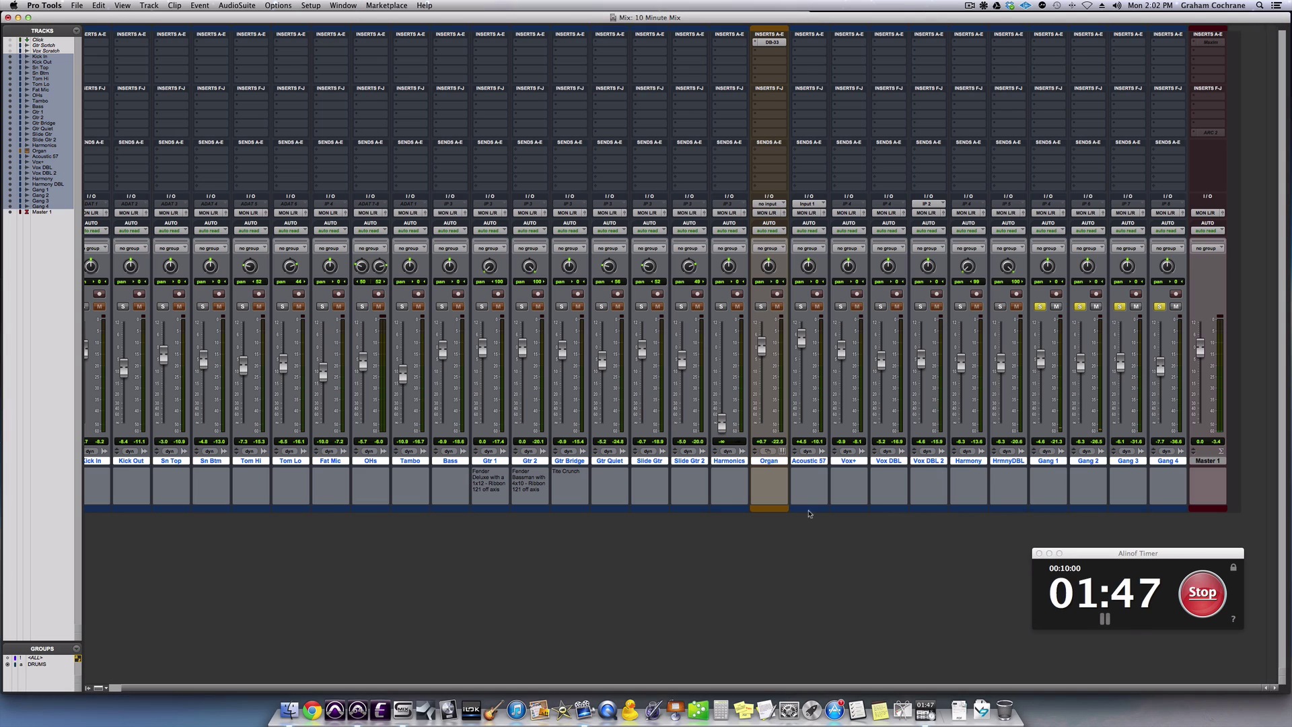
pyautogui.keyDown('alt'); pyautogui.click(1041, 307); pyautogui.keyUp('alt')
# Pan Gang 1 hard left and Gang 2 hard right, and raise both of their faders.
pyautogui.moveTo(1040, 360); pyautogui.dragTo(1040, 355)
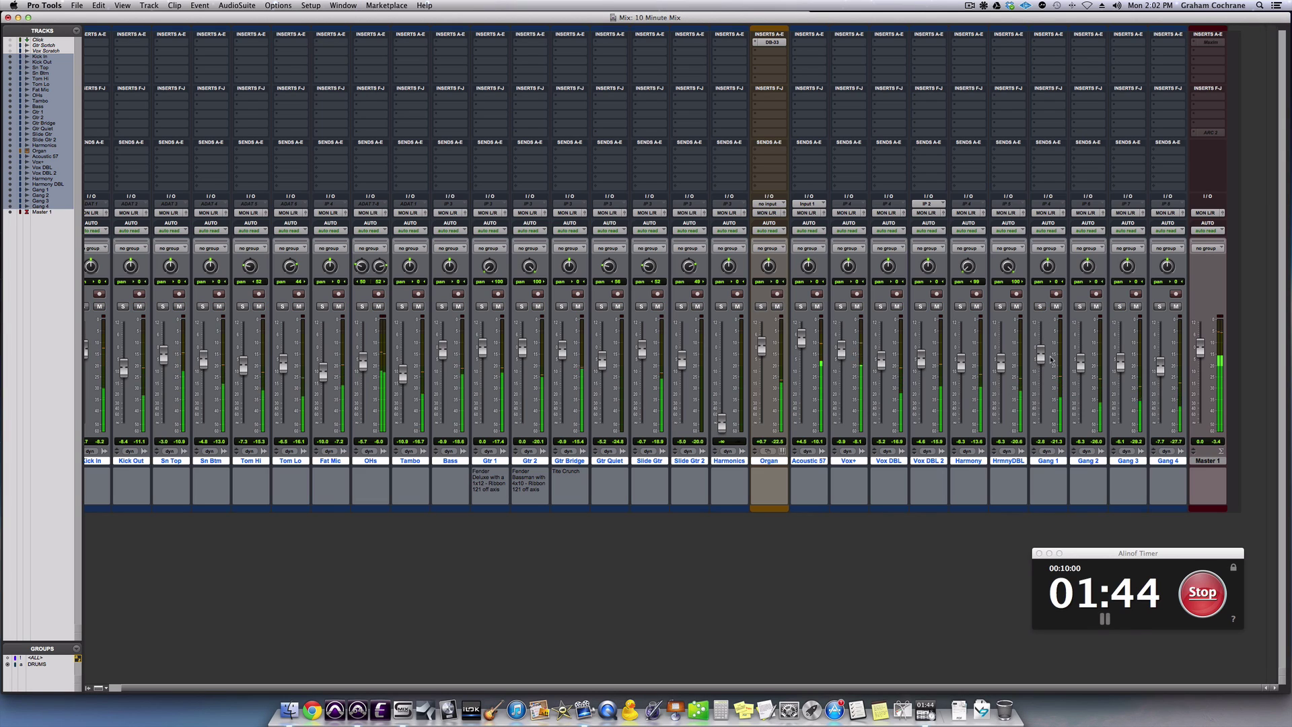
pyautogui.moveTo(1047, 267); pyautogui.dragTo(1062, 320)
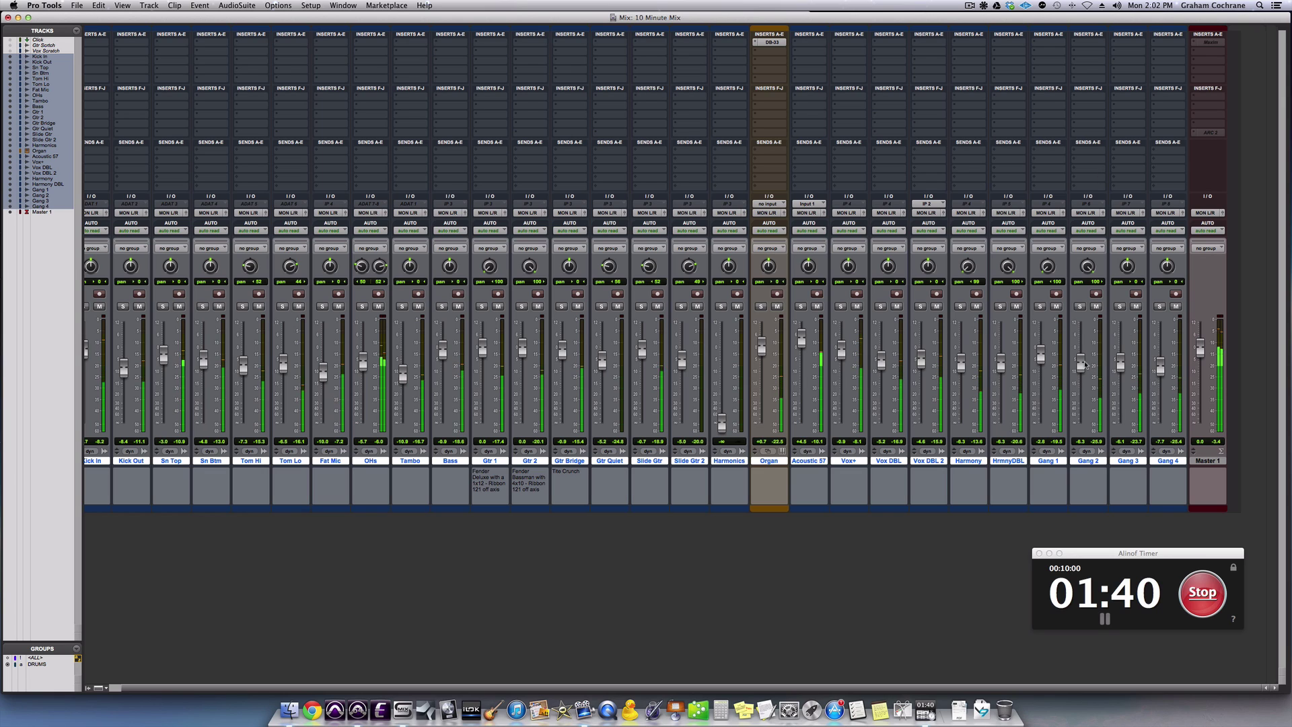
pyautogui.moveTo(1085, 365); pyautogui.dragTo(1044, 351)
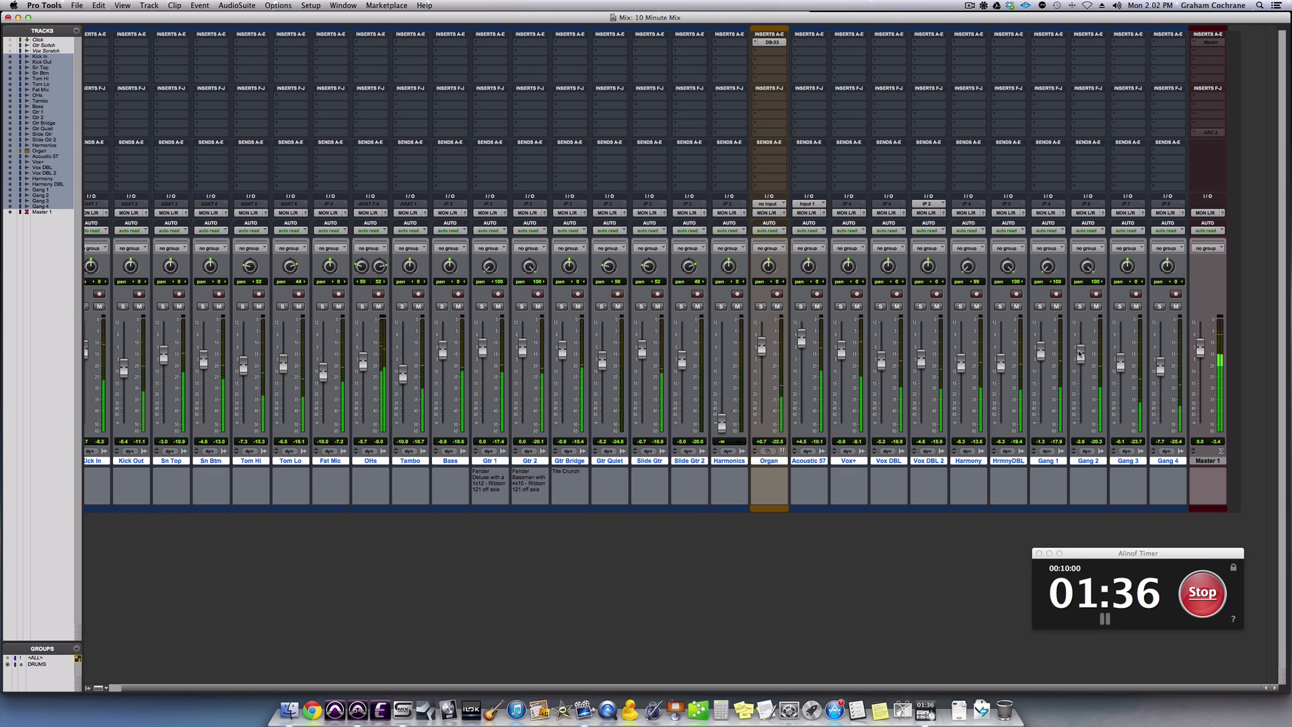
# Raise Gang 3 to about -4.2 dB and Gang 4 to about -5.0 dB, panning them roughly halfway left and right.
pyautogui.moveTo(1133, 272); pyautogui.dragTo(1179, 210)
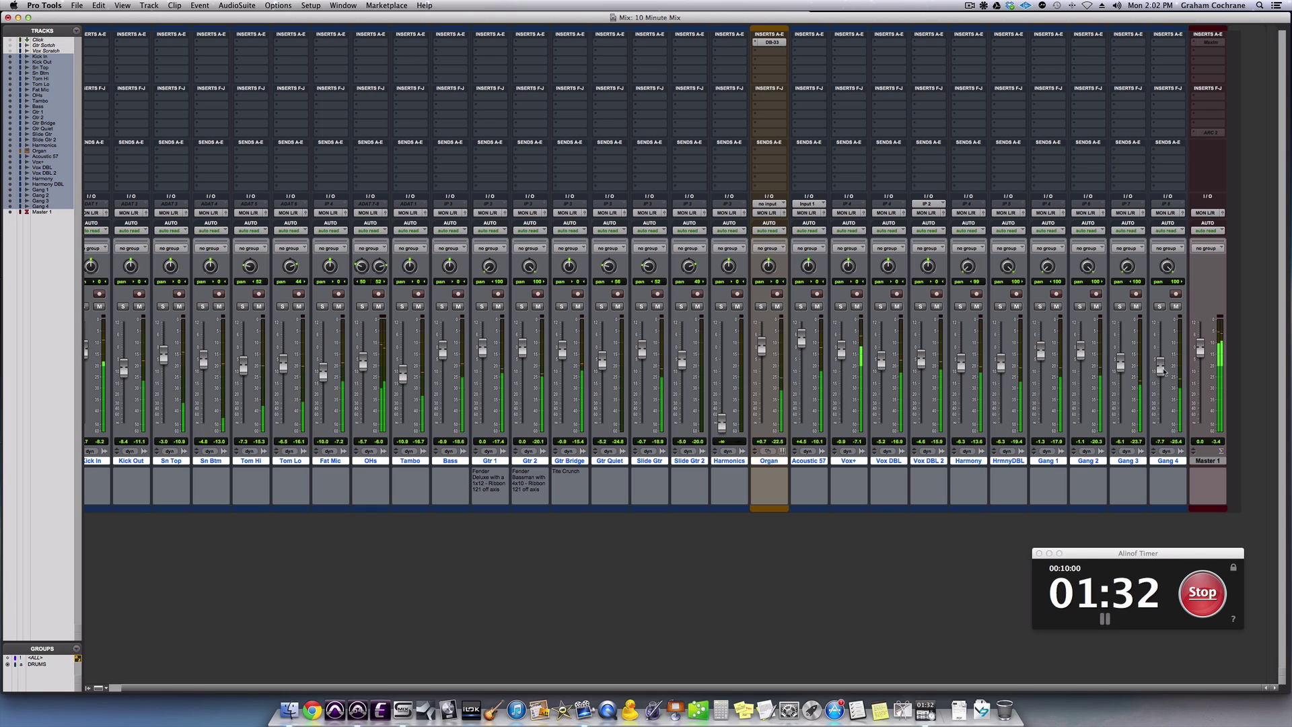
pyautogui.moveTo(1164, 369); pyautogui.dragTo(1122, 357)
pyautogui.moveTo(1127, 267); pyautogui.dragTo(1168, 288)
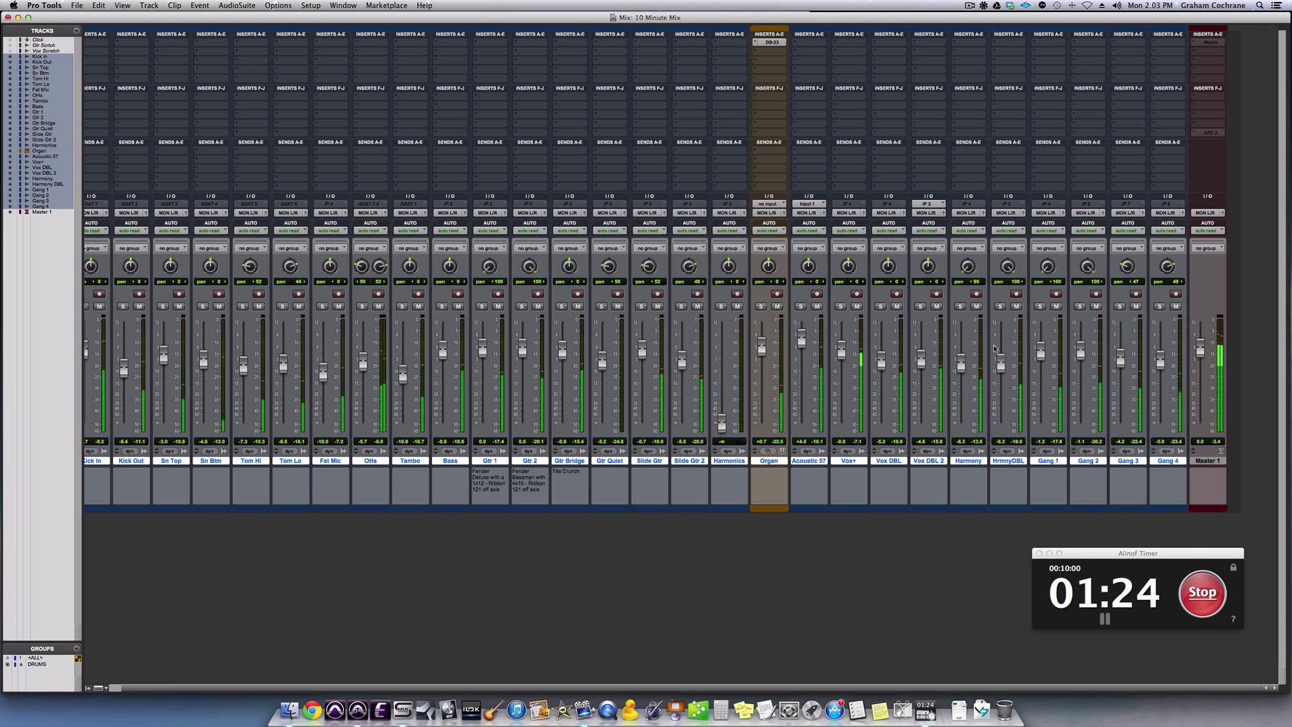
# Solo every vocal track from Vox+ through Gang 4, raise the Gang 3 and Gang 4 faders slightly, and clear all solos.
pyautogui.click(841, 307)
pyautogui.click(880, 307)
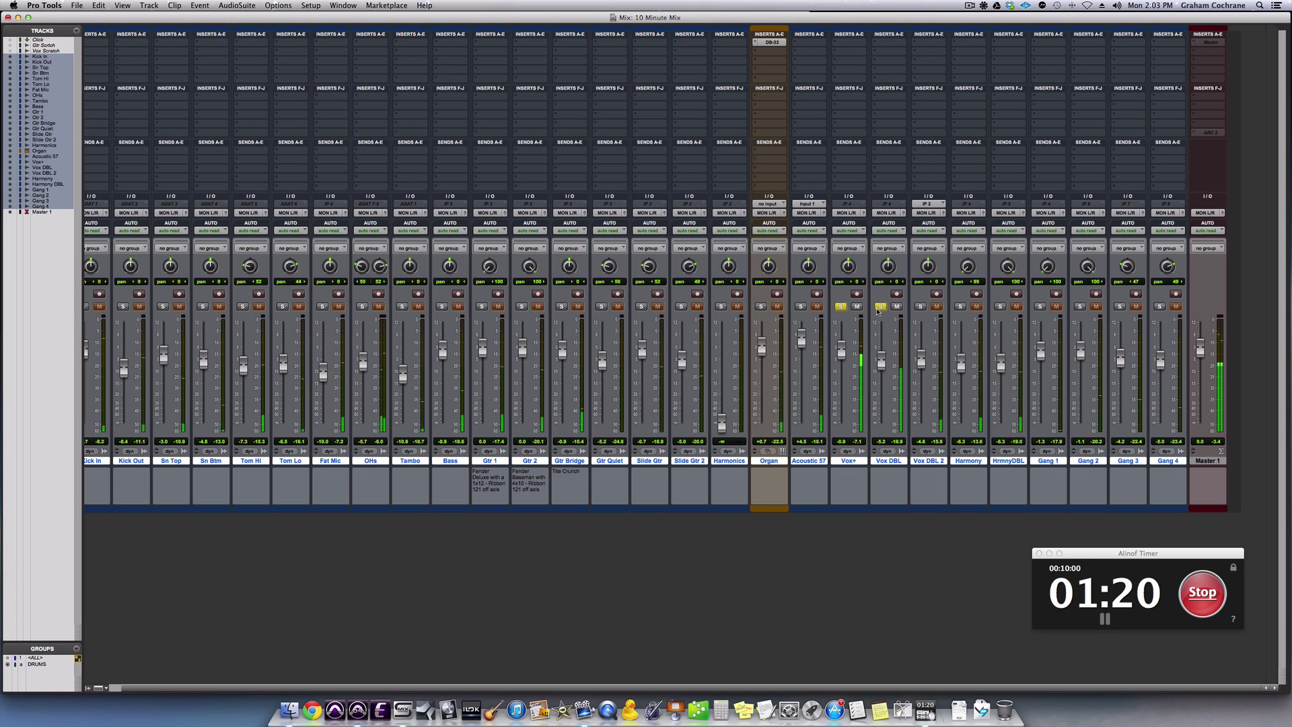
pyautogui.click(920, 307)
pyautogui.click(960, 307)
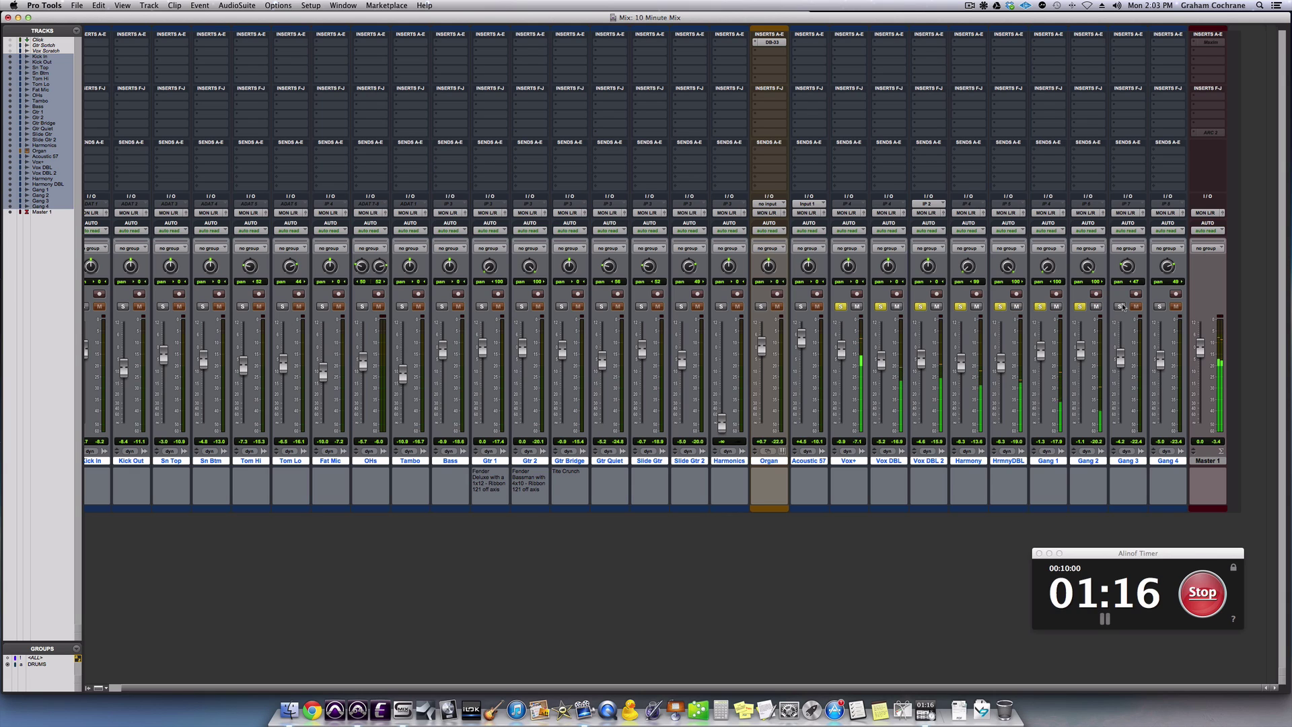
pyautogui.click(1162, 307)
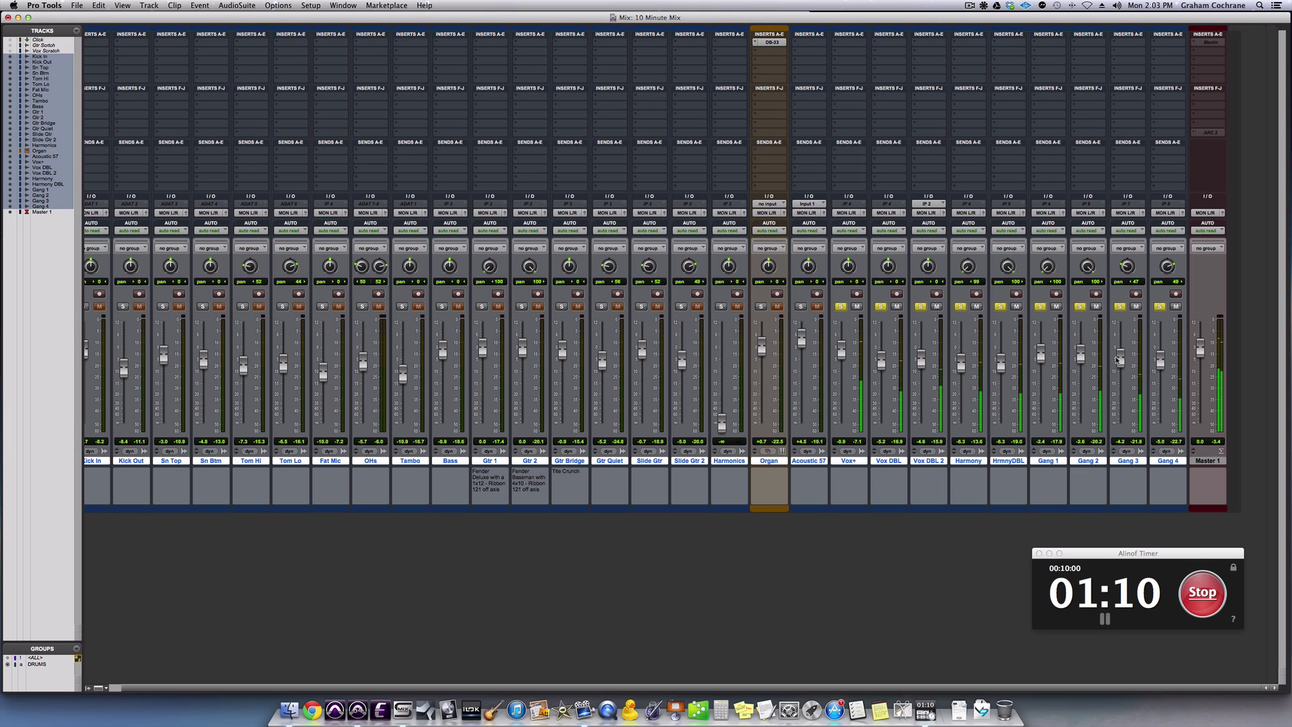
pyautogui.moveTo(1118, 361); pyautogui.dragTo(1160, 358)
pyautogui.keyDown('alt'); pyautogui.click(1120, 306); pyautogui.keyUp('alt')
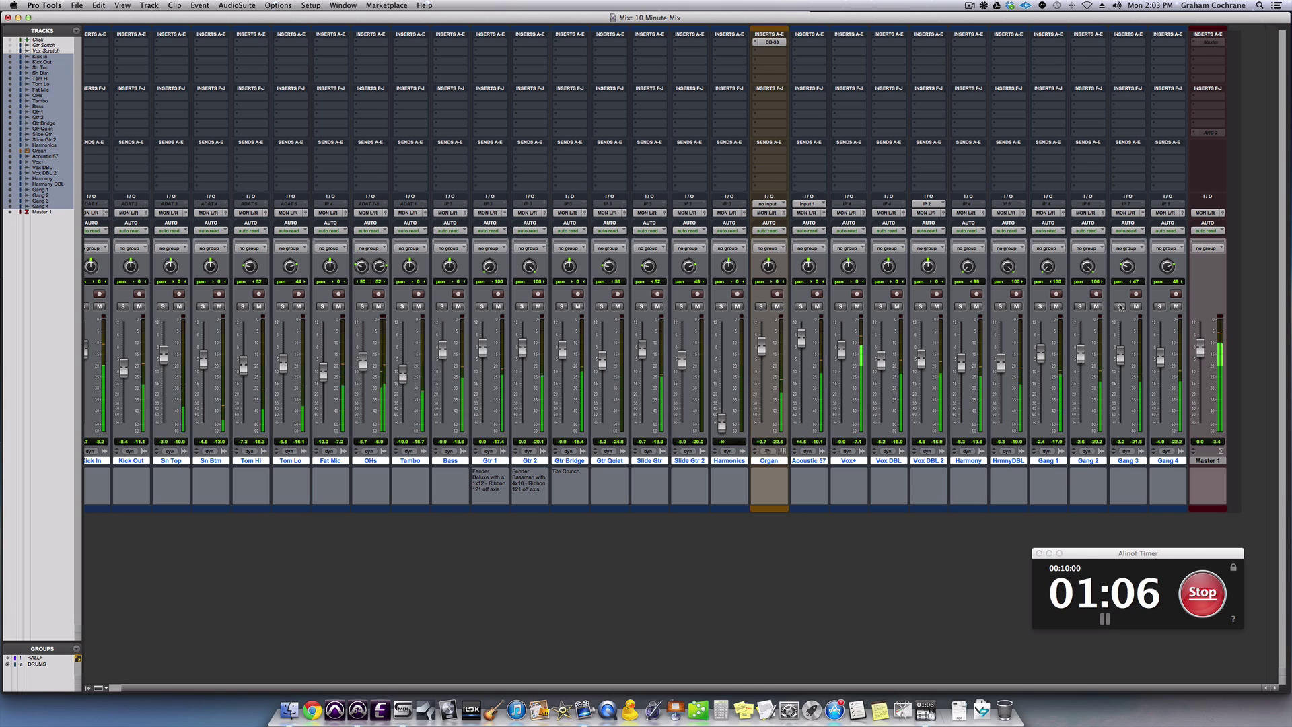
# Fine-tune the Vox+ fader and bring the guitar and Harmonics tracks into view in the arrangement.
pyautogui.moveTo(839, 352); pyautogui.dragTo(841, 352)
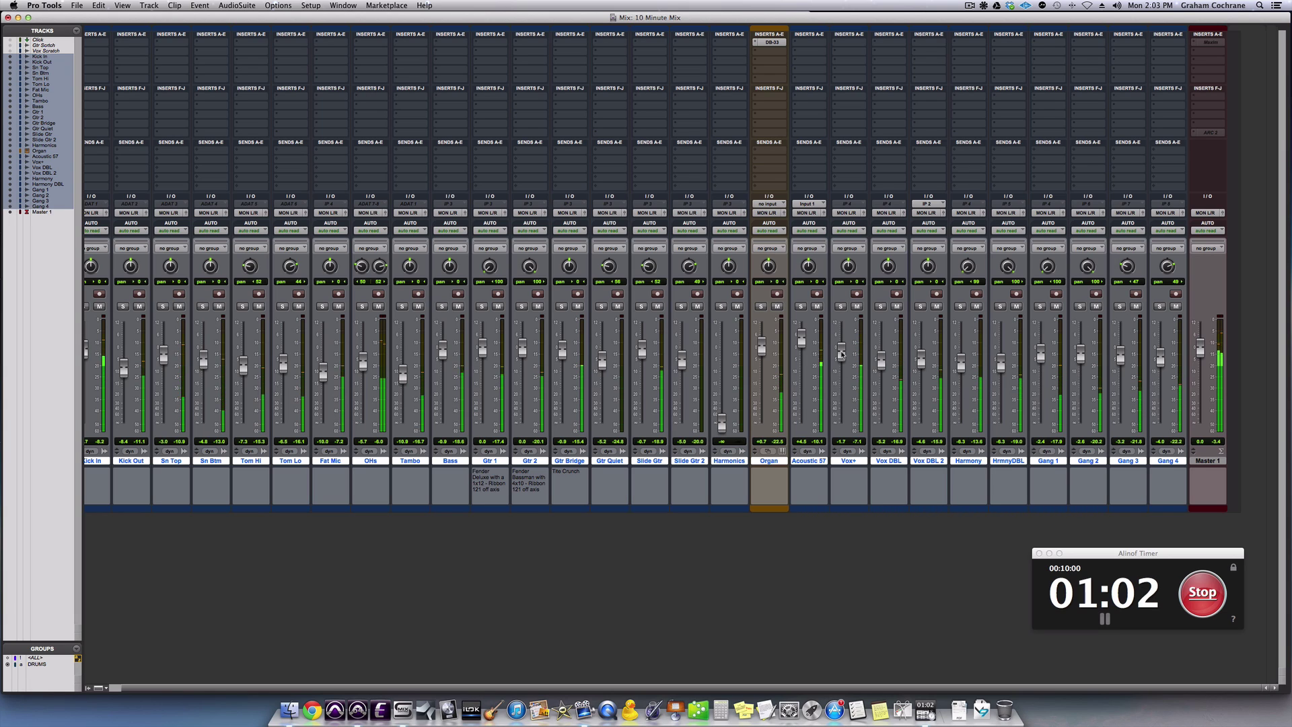
pyautogui.press('super+equal')
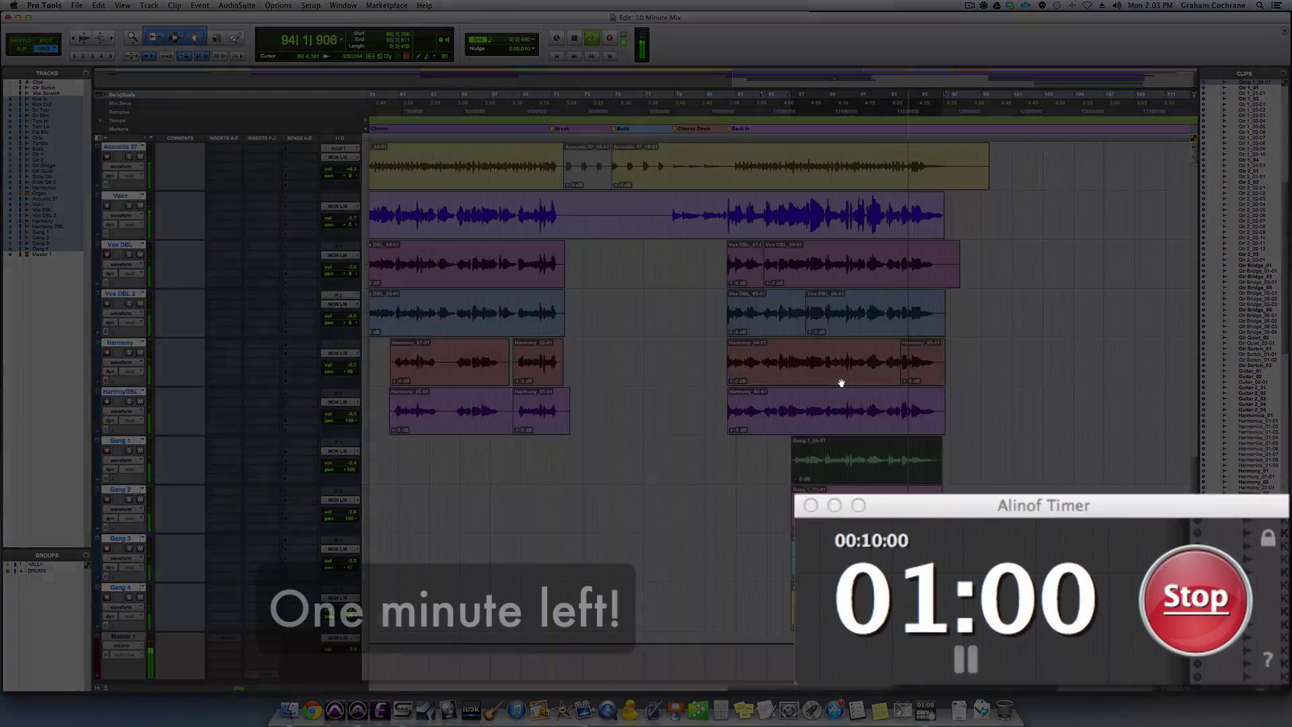
pyautogui.scroll(10, 841, 383)
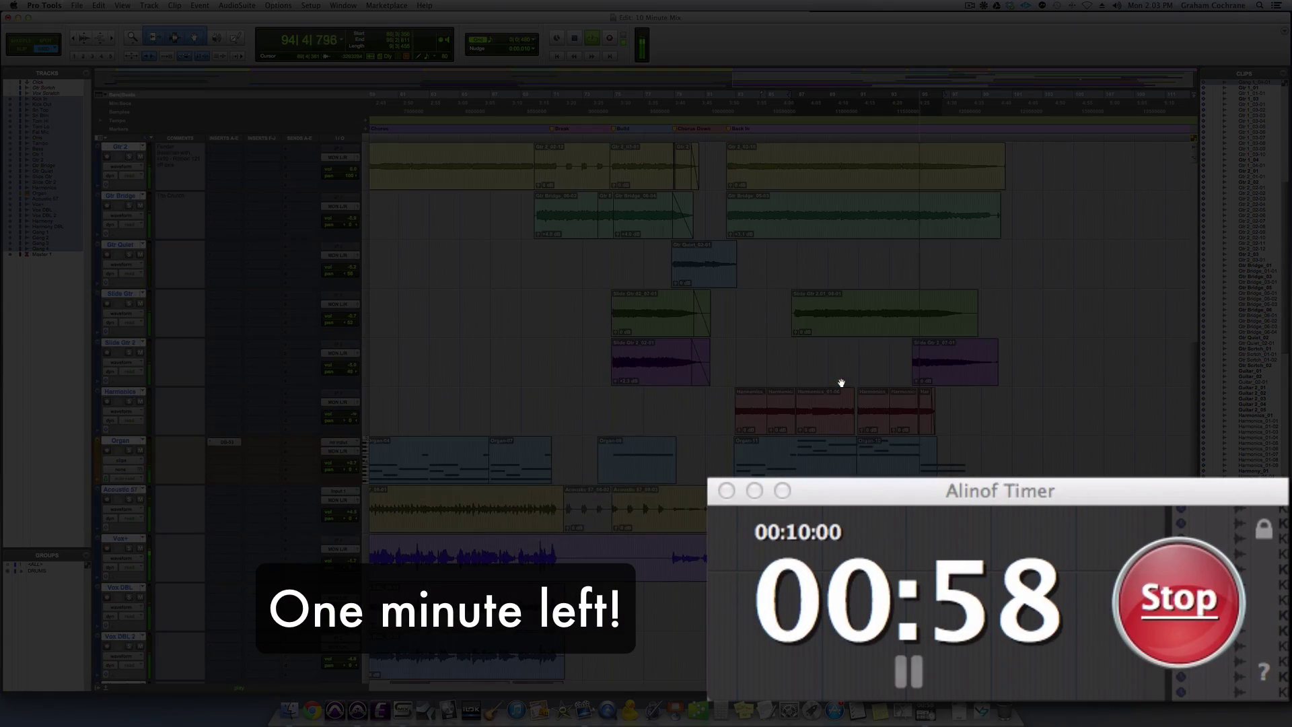
# Check the Harmonics track in solo, clear the solo, raise its fader to -4.8 dB and pan it hard right.
pyautogui.scroll(-2, 841, 383)
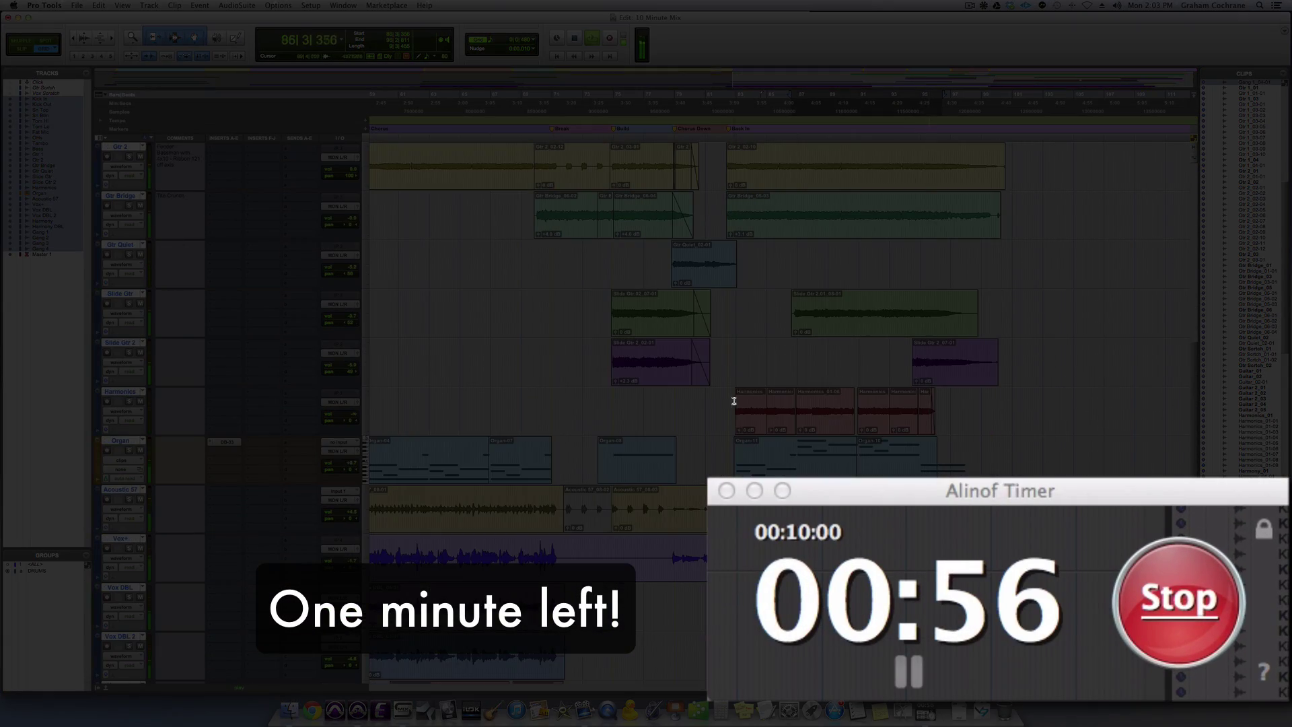
pyautogui.press('super+equal')
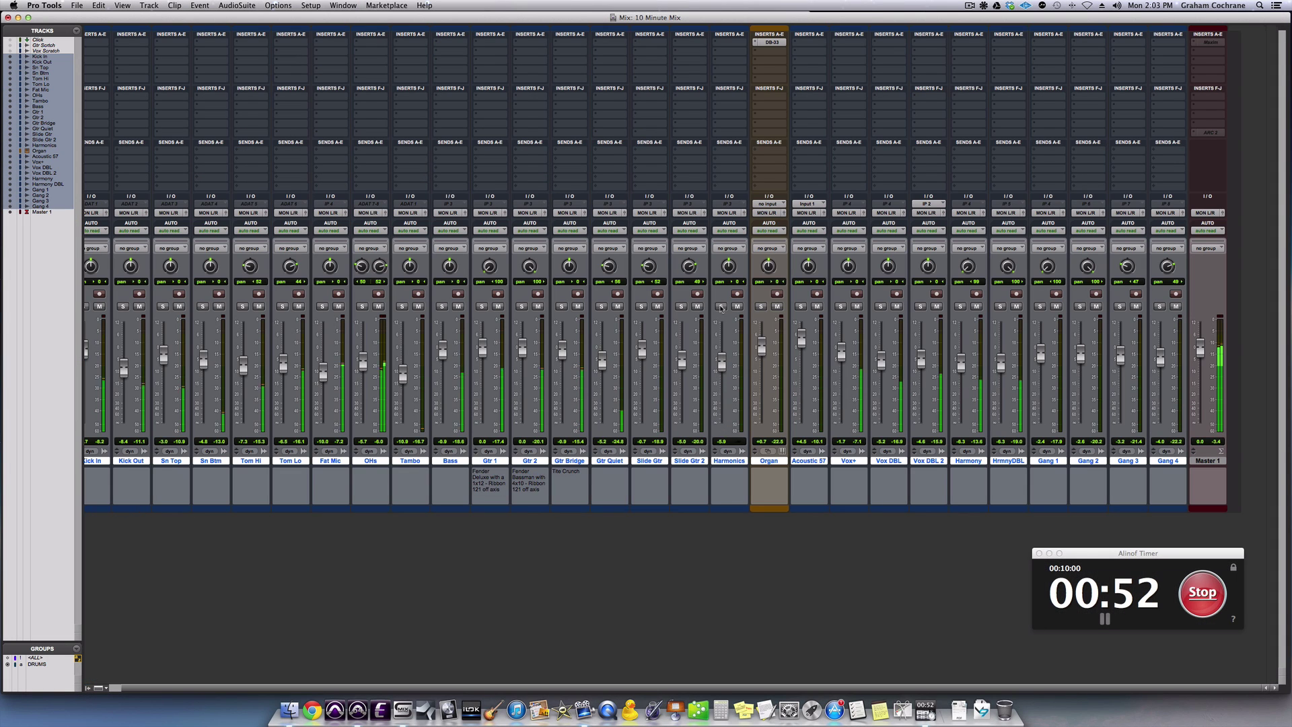
pyautogui.press('super+equal')
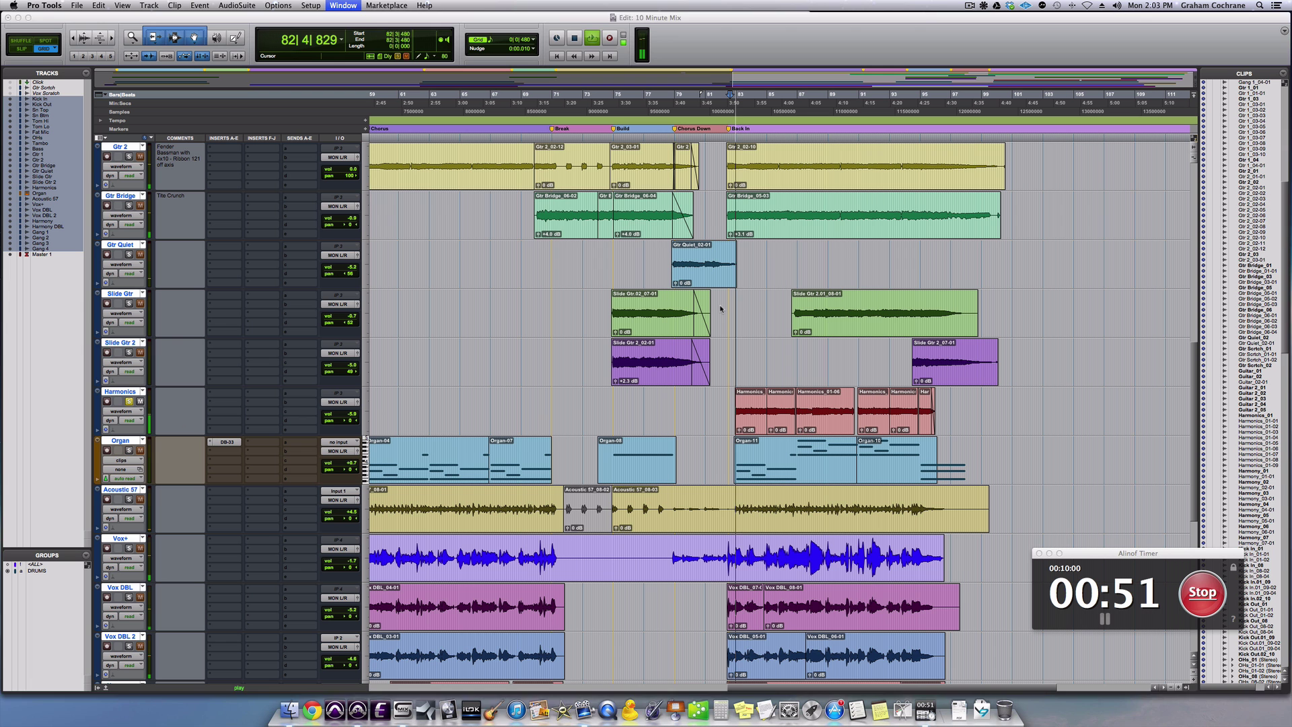
pyautogui.click(129, 401)
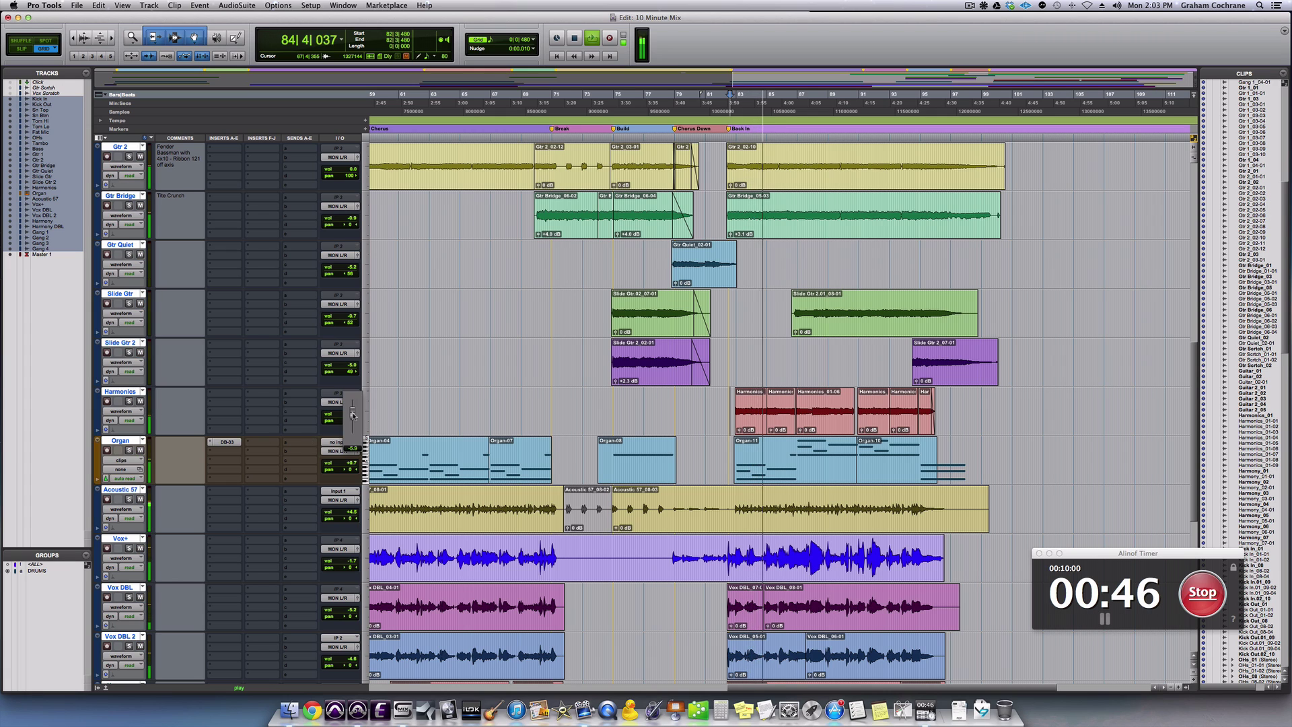
pyautogui.moveTo(350, 416); pyautogui.dragTo(352, 414)
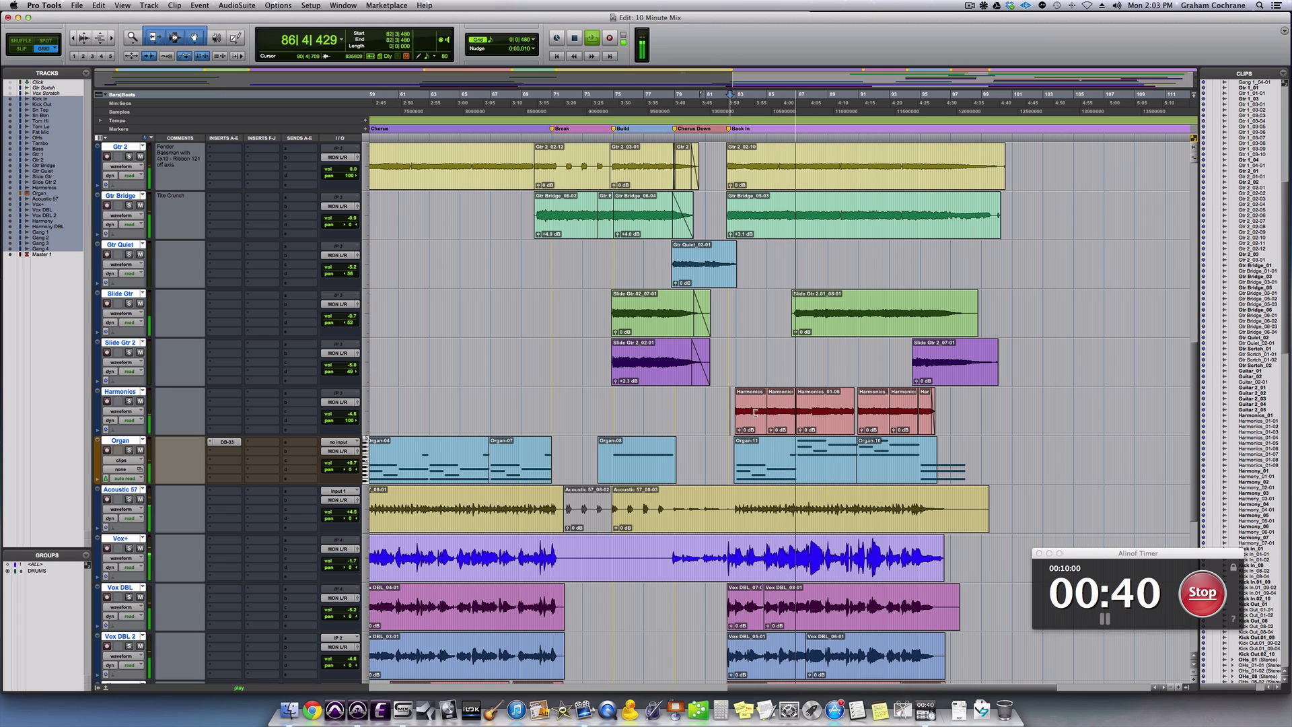
# Play from about bar 12 in the verse intro and trim the Gtr 2 fader to -0.1 dB.
pyautogui.press('super+bracketleft')
pyautogui.press('super+bracketleft')
pyautogui.press('super+bracketleft')
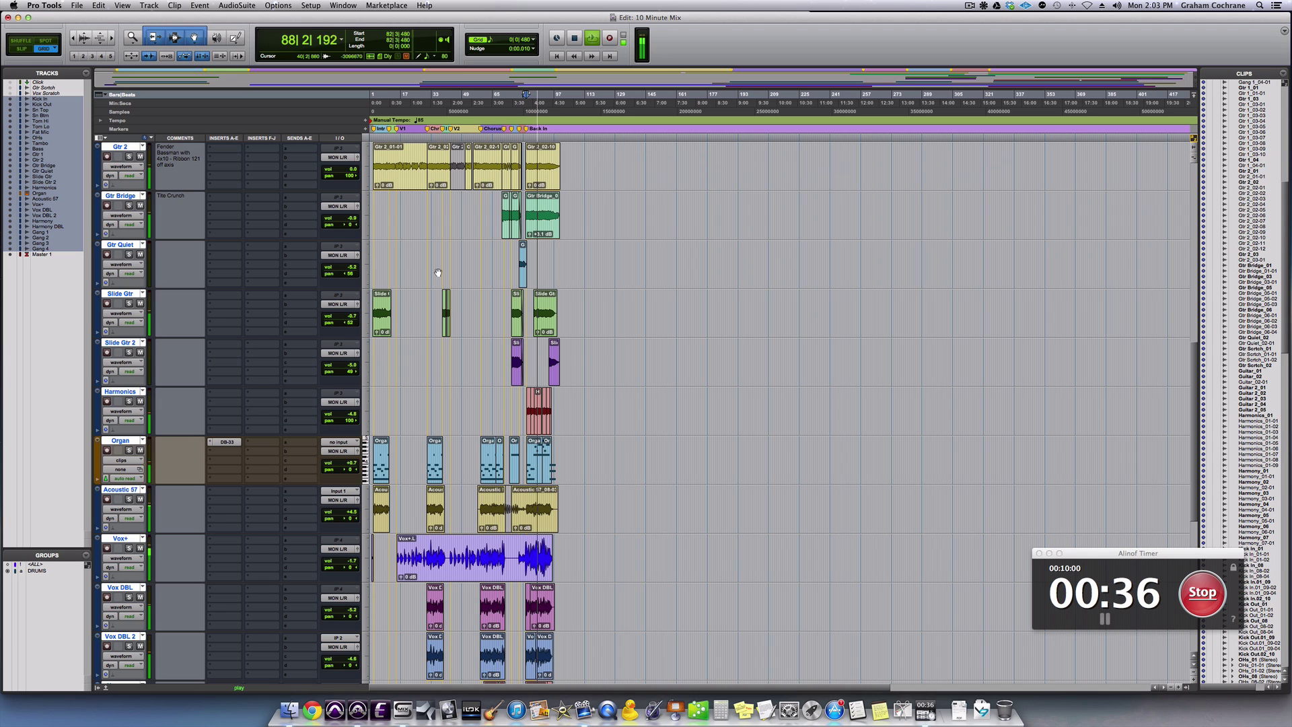
pyautogui.click(394, 203)
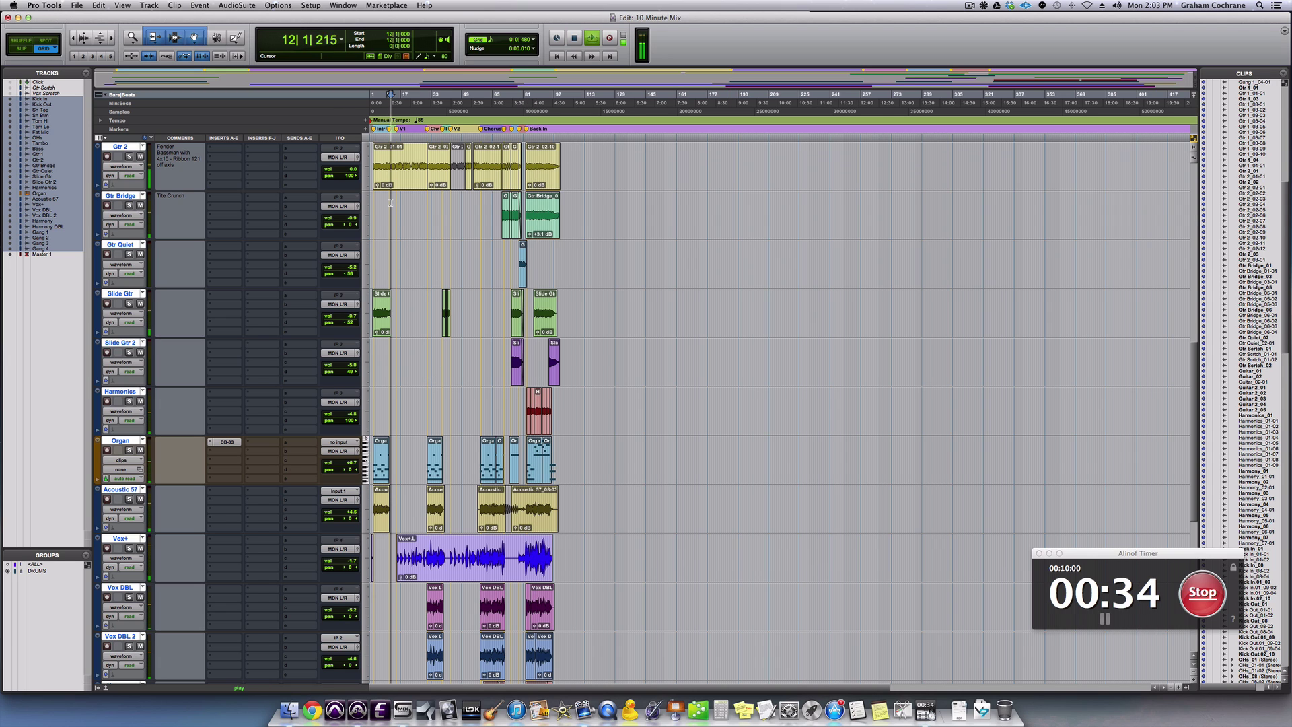
pyautogui.press('super+bracketright')
pyautogui.press('super+bracketright')
pyautogui.press('super+bracketright')
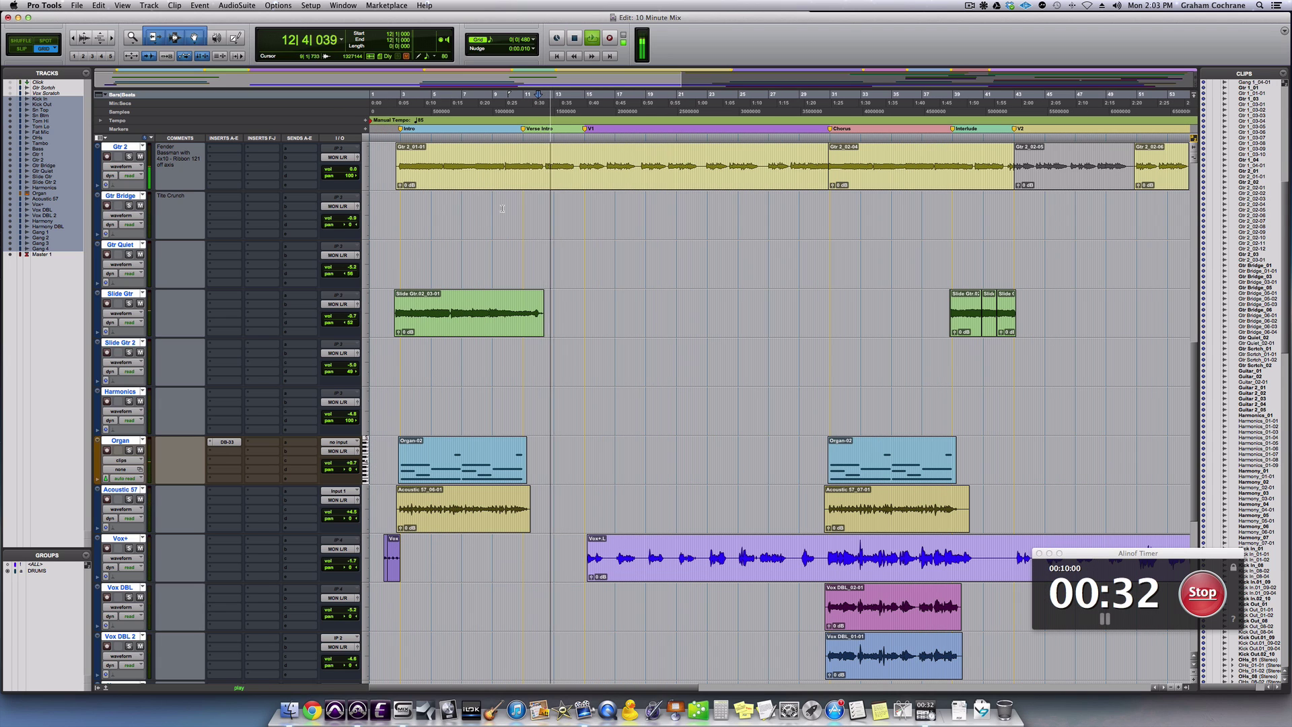
pyautogui.press('super+equal')
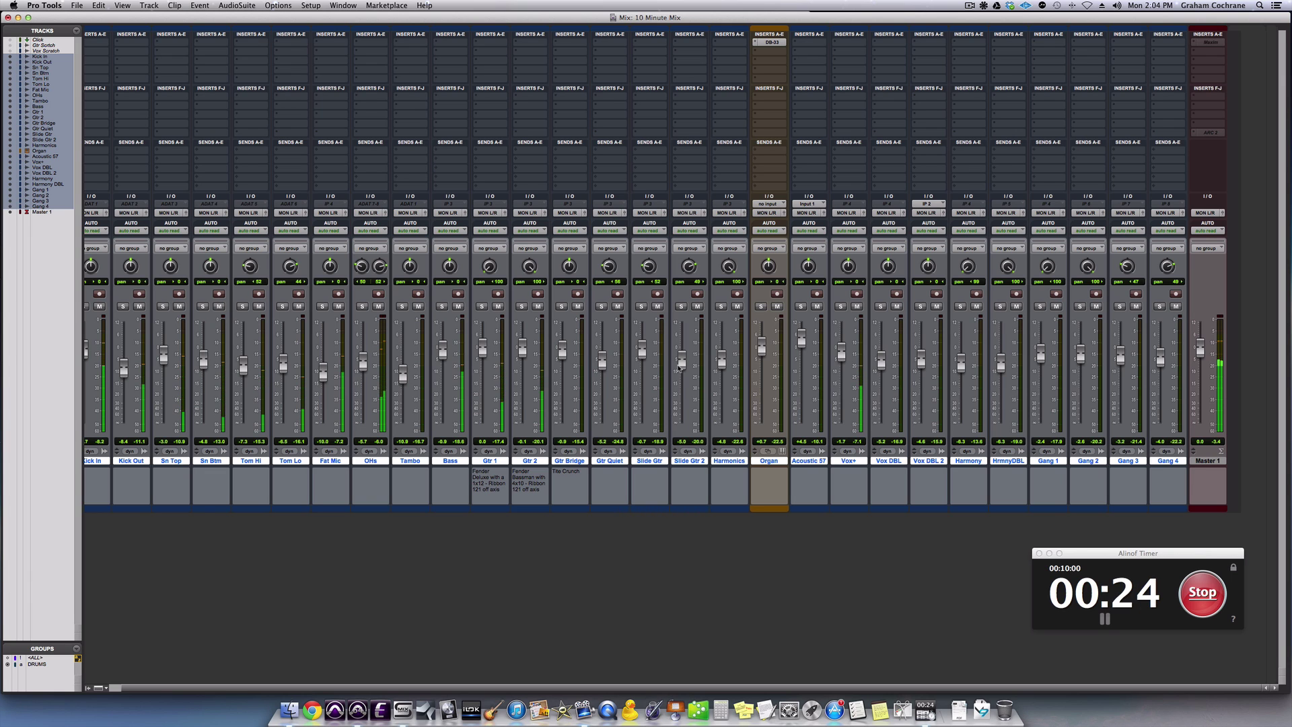
pyautogui.press('super+equal')
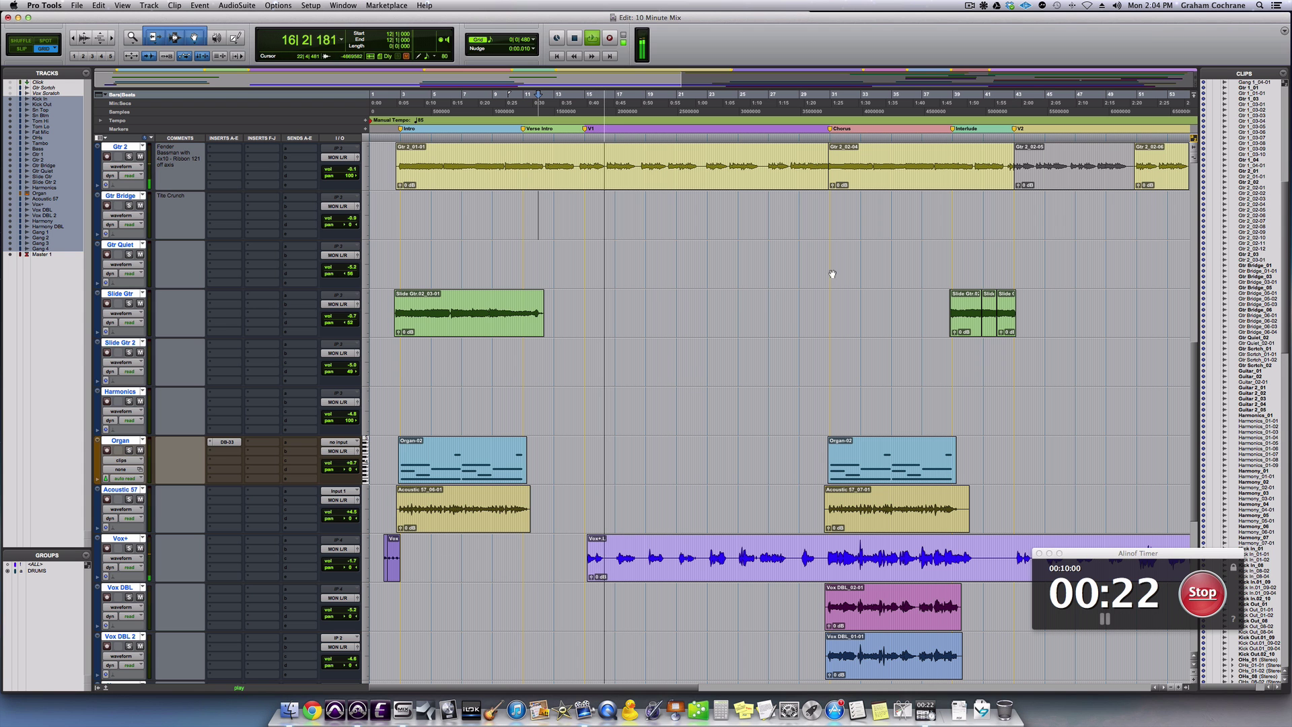
# Replay the song from bar 1 to check the intro balance across the mixer.
pyautogui.press('space')
pyautogui.click(455, 519)
pyautogui.click(384, 518)
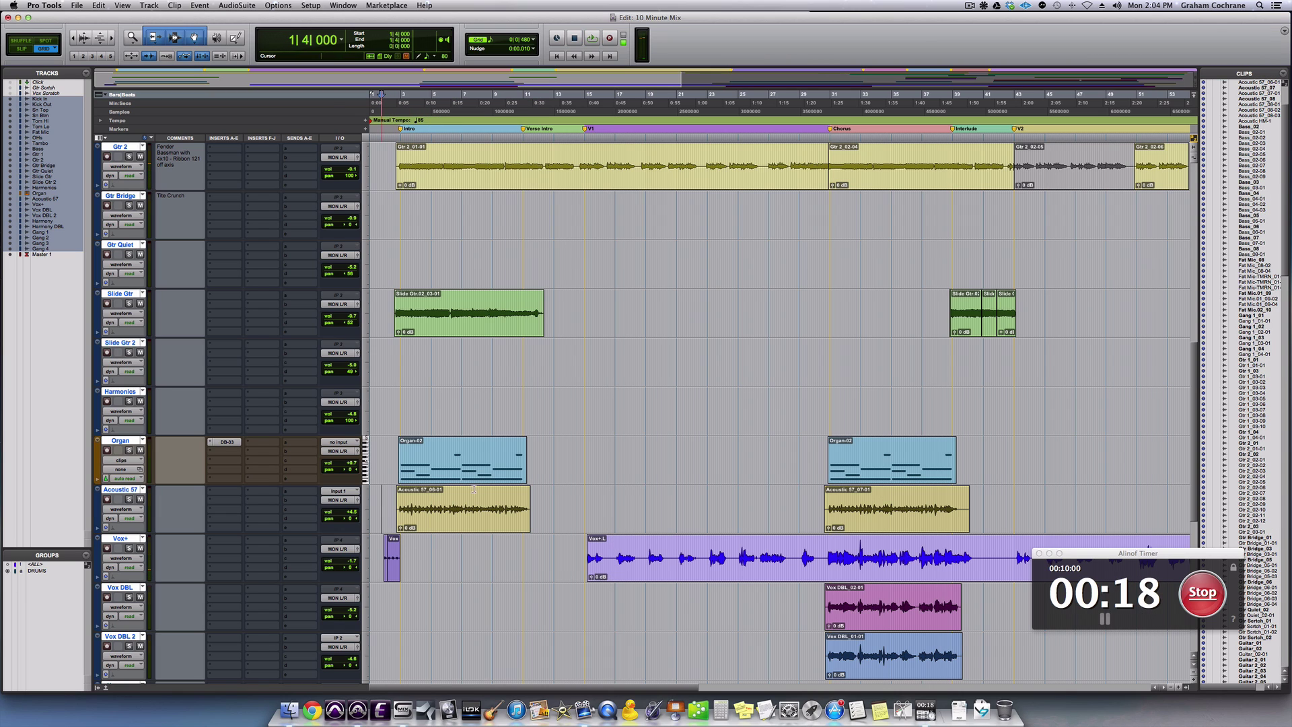
pyautogui.press('space')
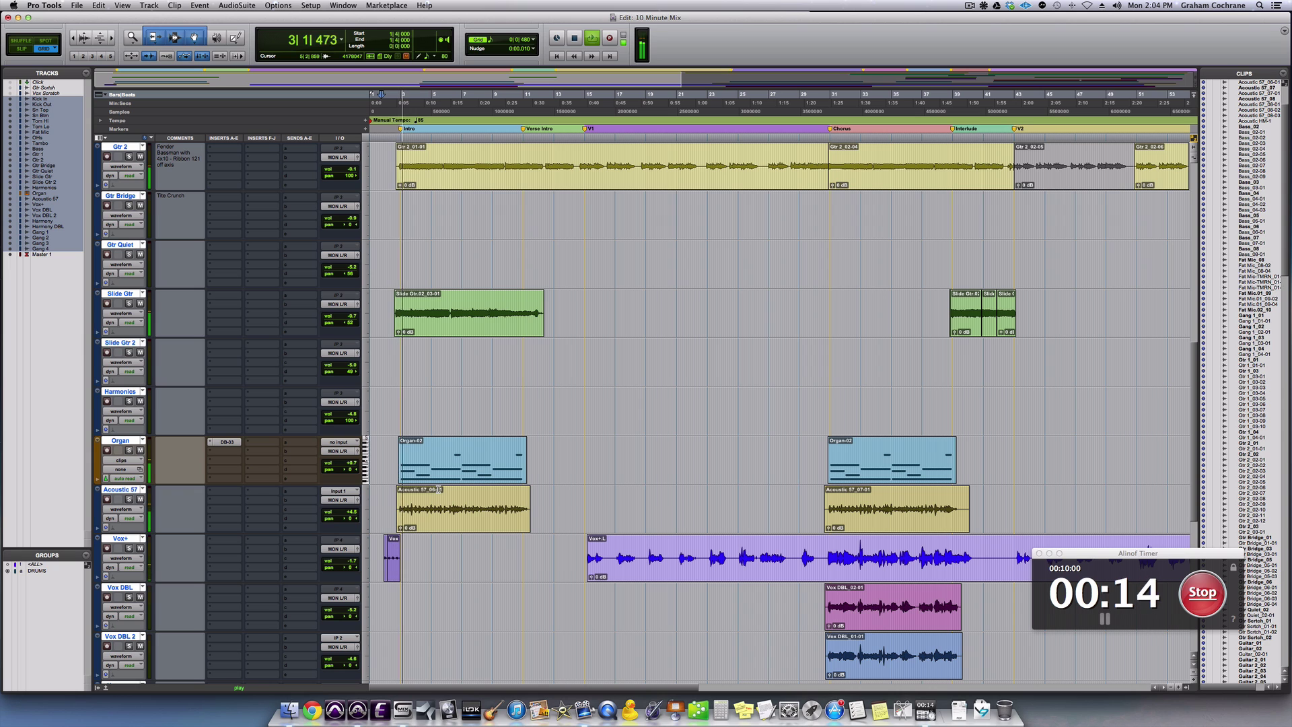
pyautogui.press('super+equal')
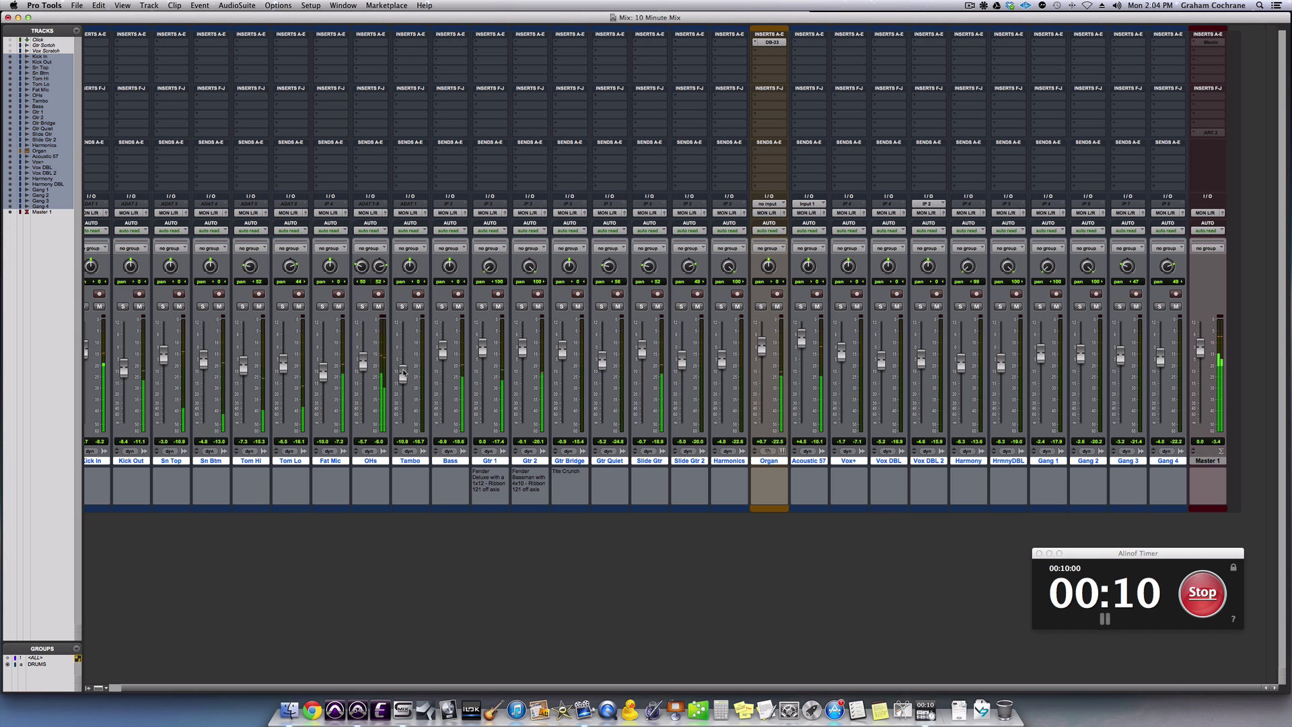
# Play from bar 30 into the first chorus and use the Tambo mute to check the tambourine in the mix.
pyautogui.press('super+equal')
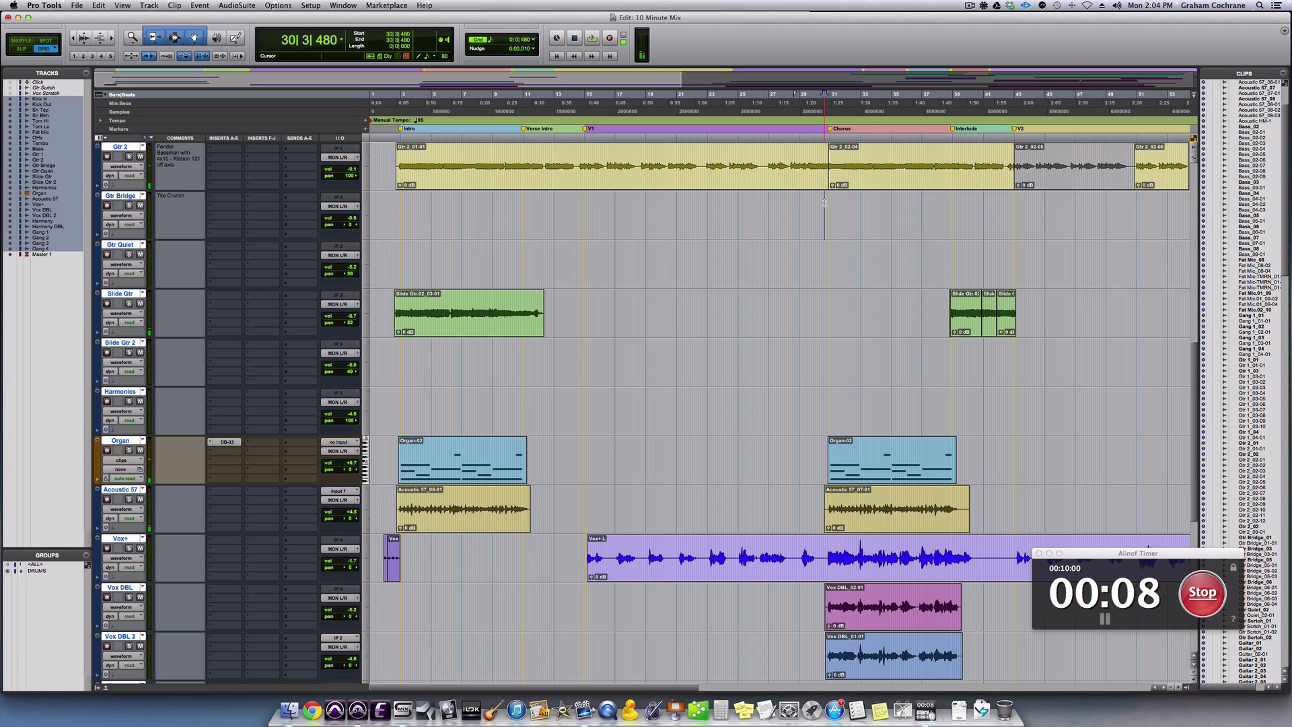
pyautogui.press('super+equal')
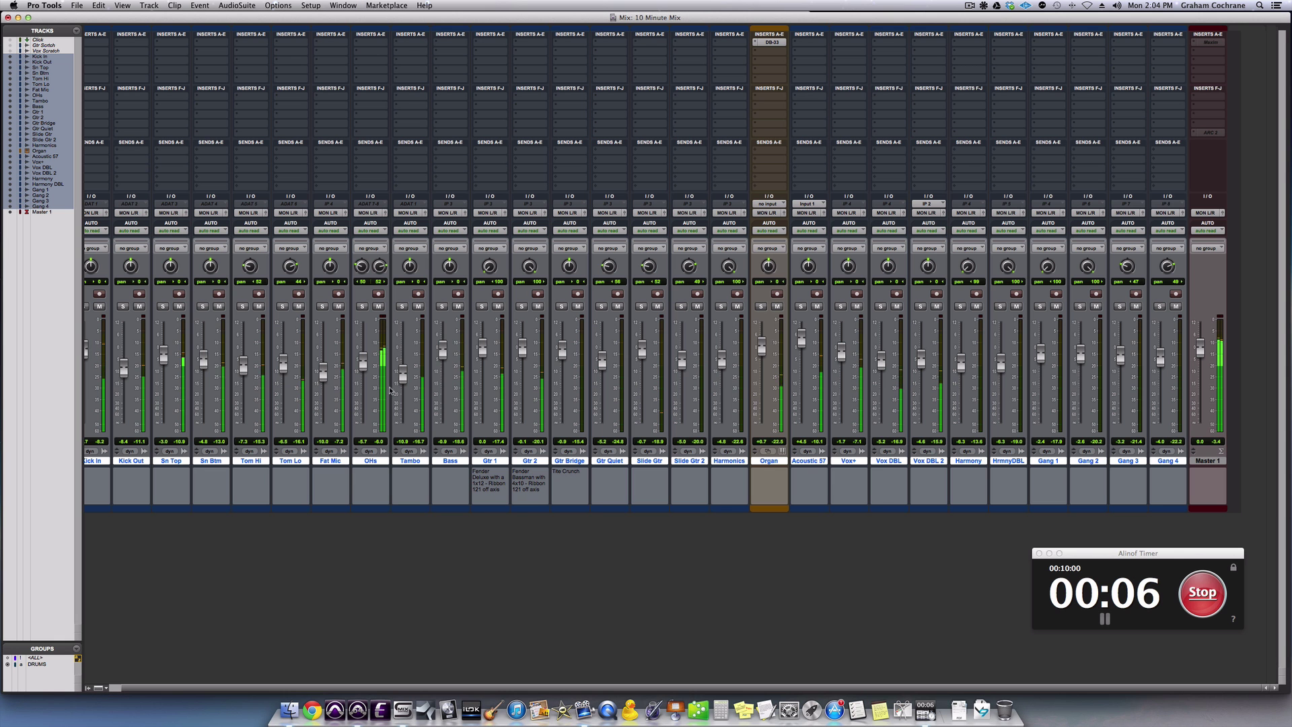
pyautogui.click(418, 307)
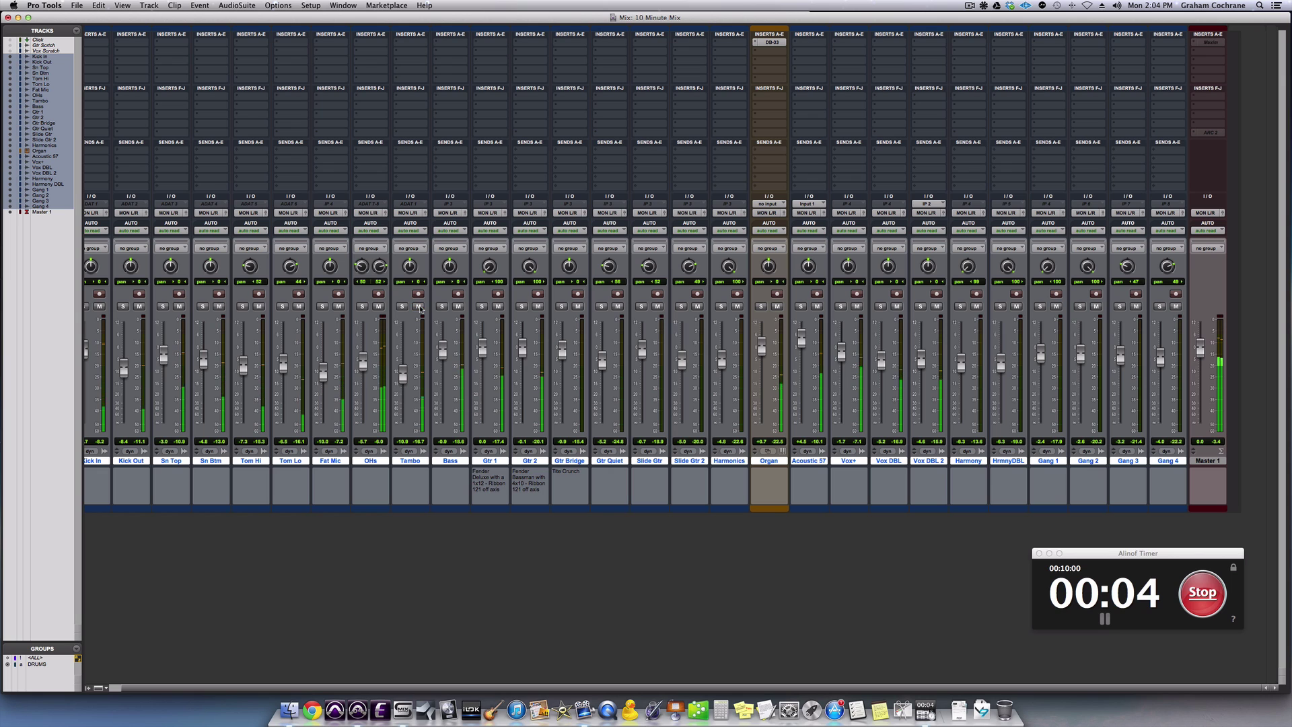
pyautogui.press('super+equal')
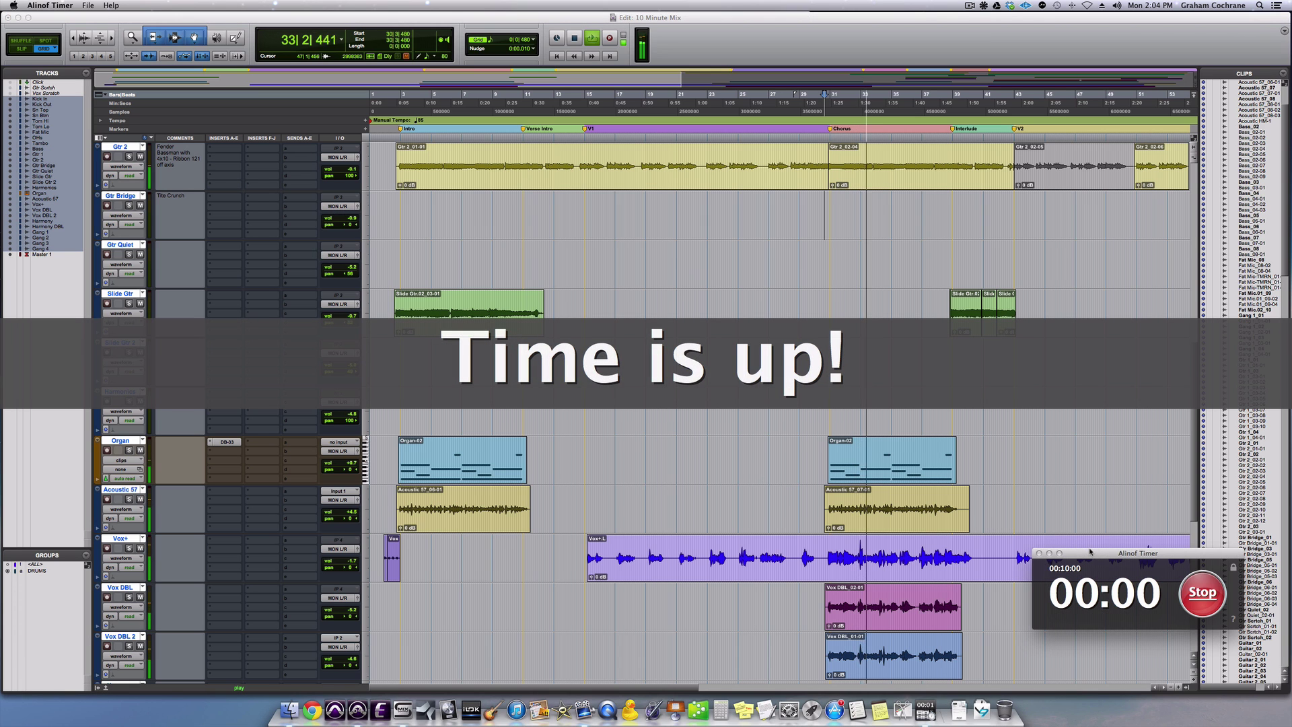
# Stop the countdown timer and halt the song's playback.
pyautogui.click(1201, 593)
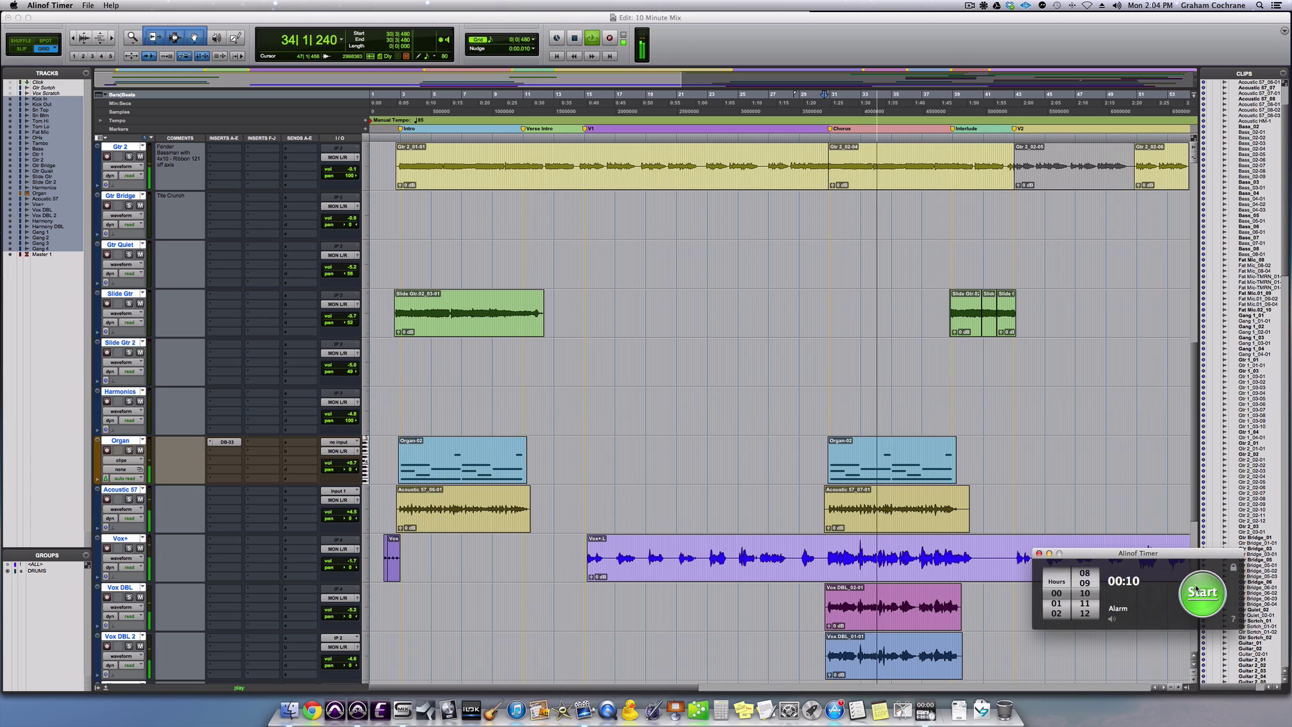
pyautogui.click(1092, 476)
pyautogui.press('space')
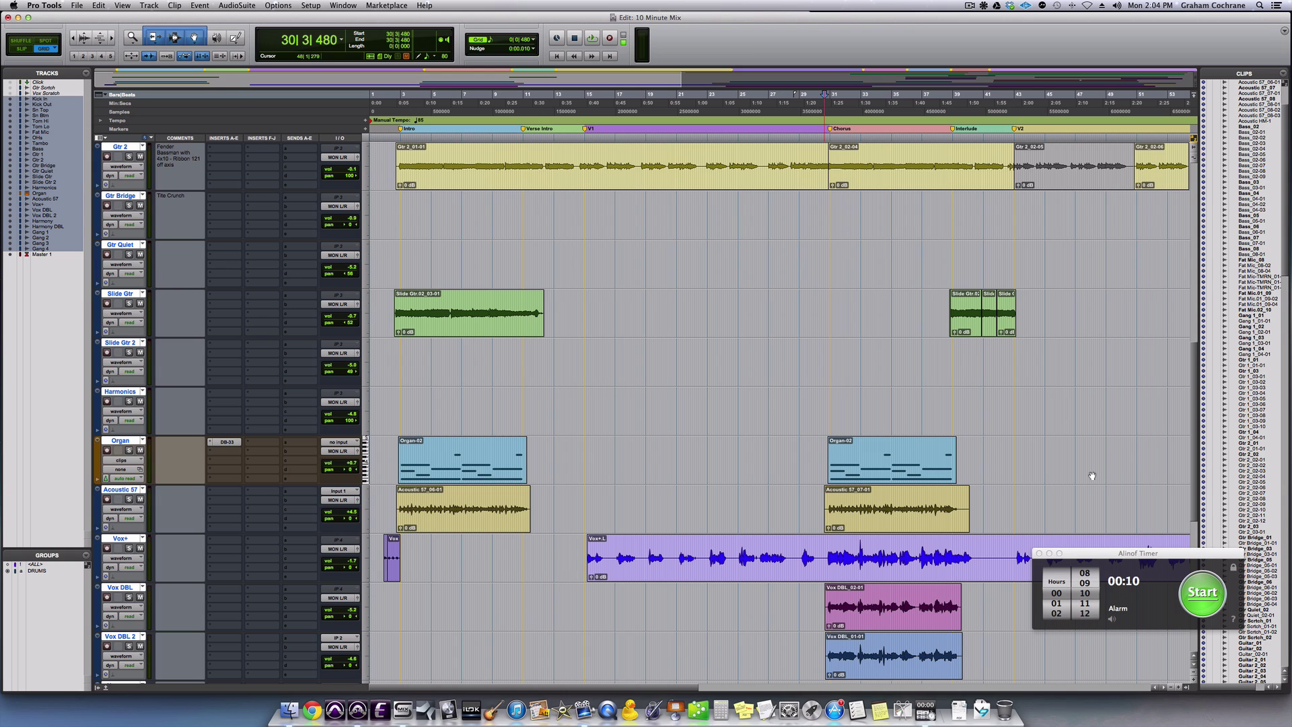
# Review the fader and pan settings from Kick In through Master 1 and compare them with the arrangement from the drum tracks down.
pyautogui.press('super+equal')
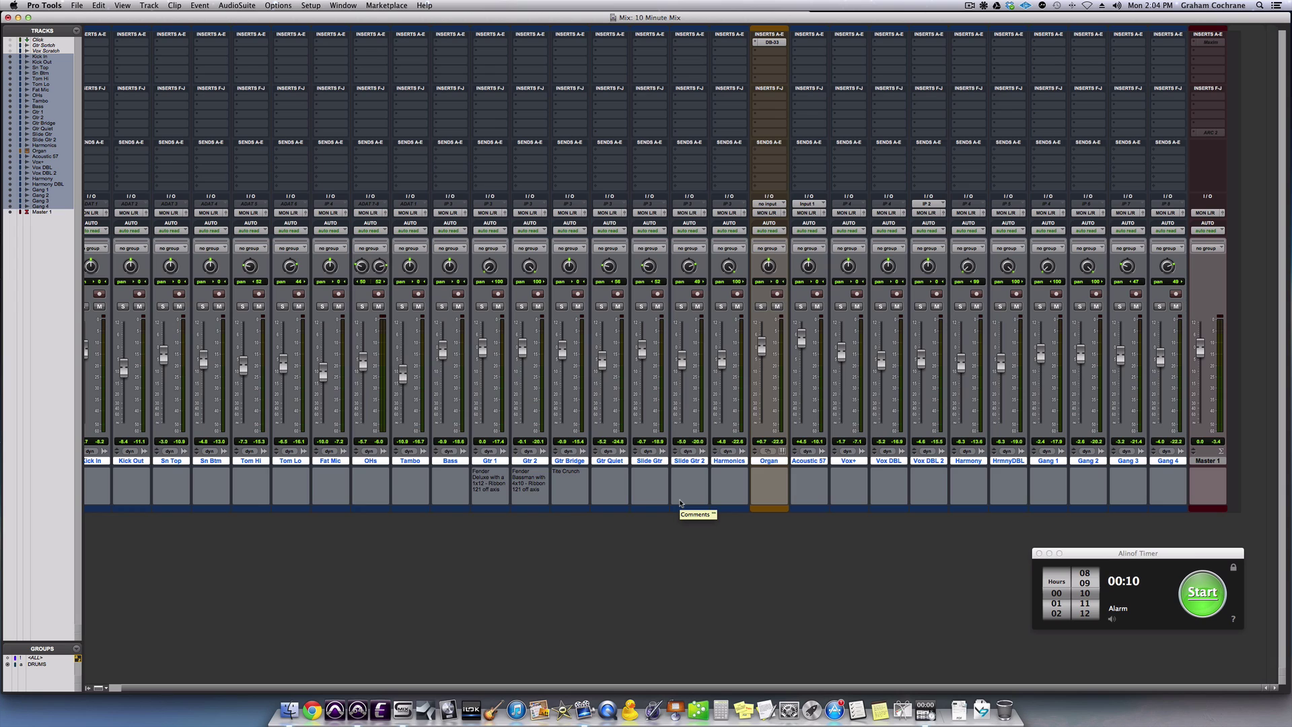
pyautogui.hscroll(-1, 680, 502)
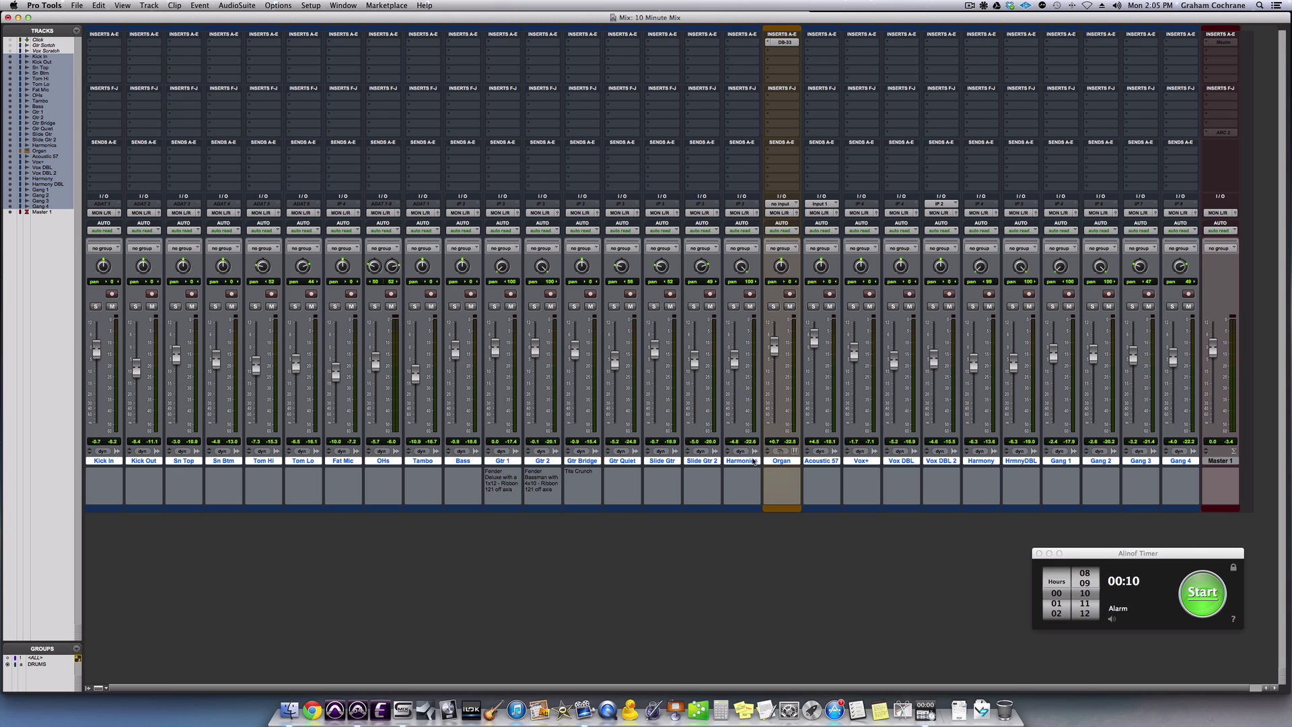
pyautogui.press('super+equal')
pyautogui.click(752, 459)
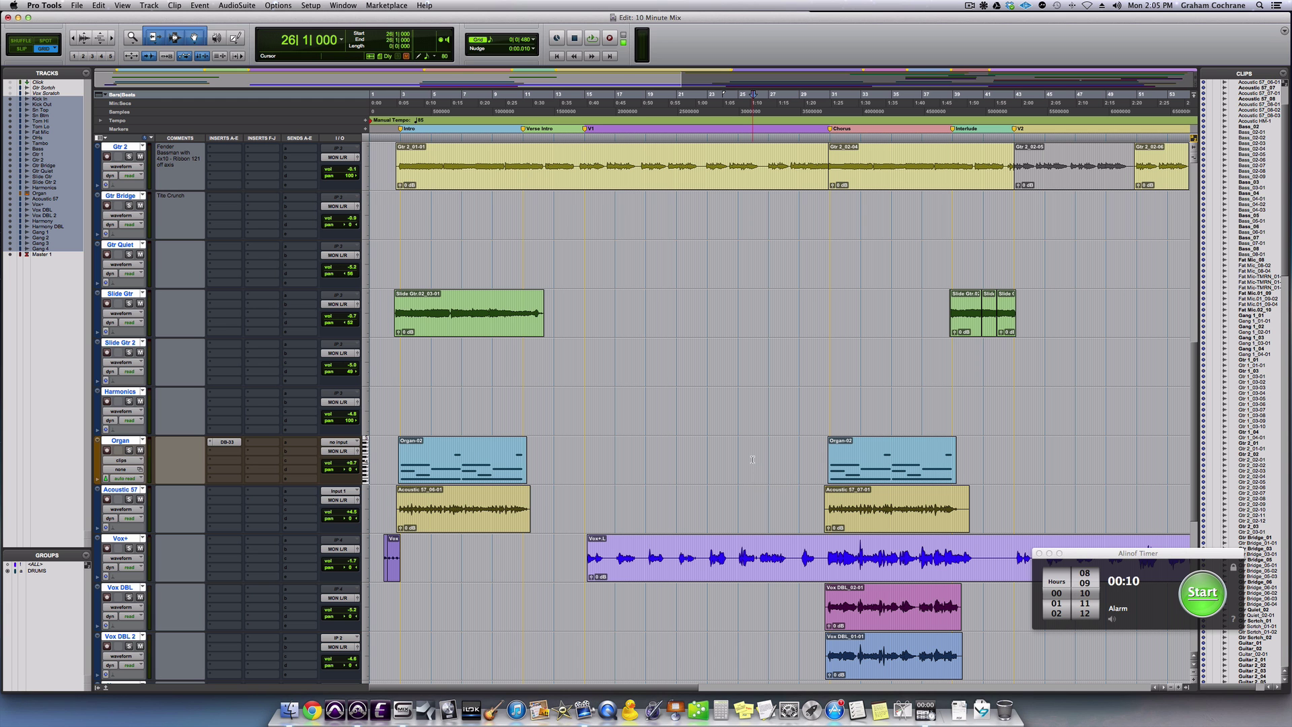
pyautogui.scroll(10, 753, 459)
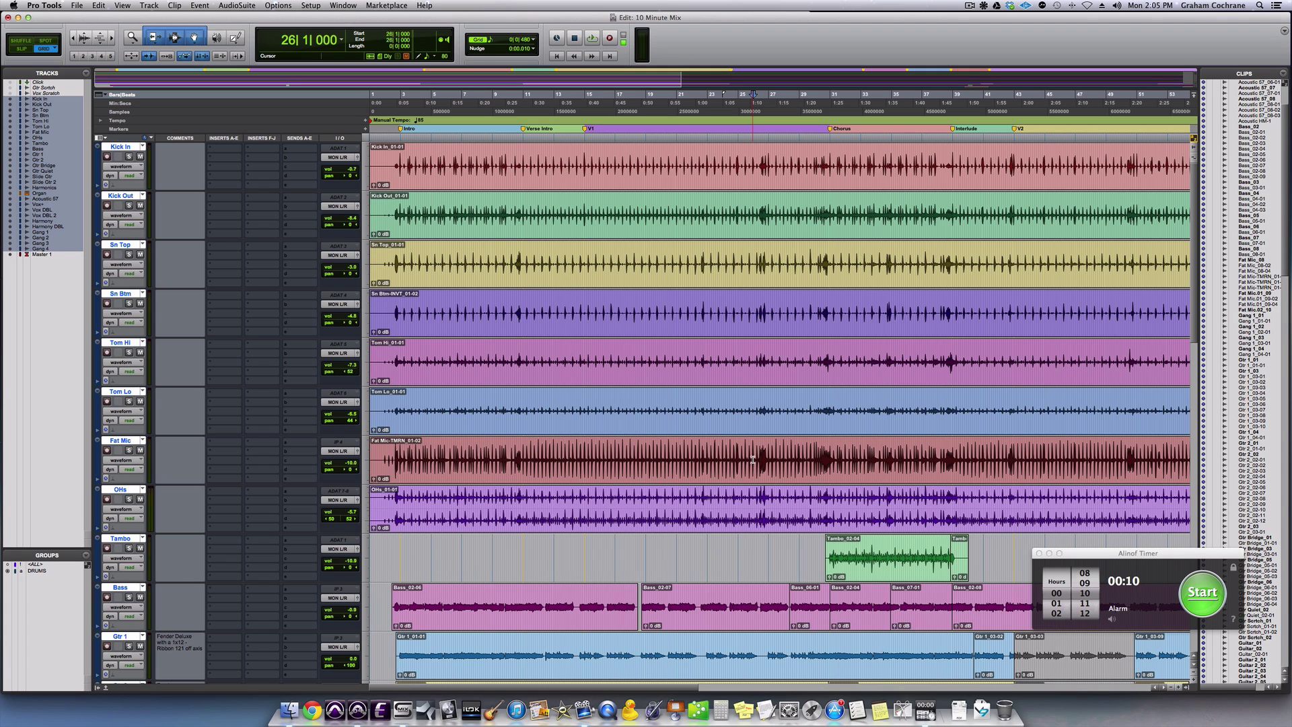
pyautogui.press('super+equal')
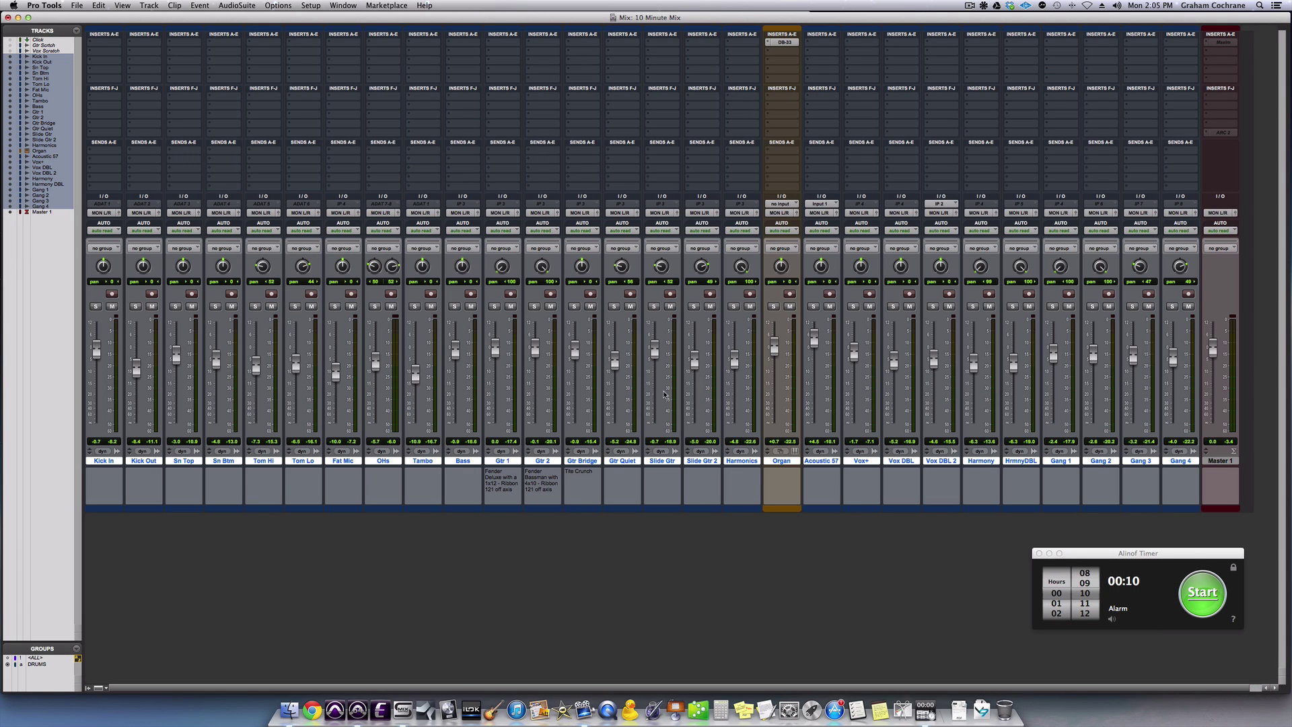
pyautogui.press('super+equal')
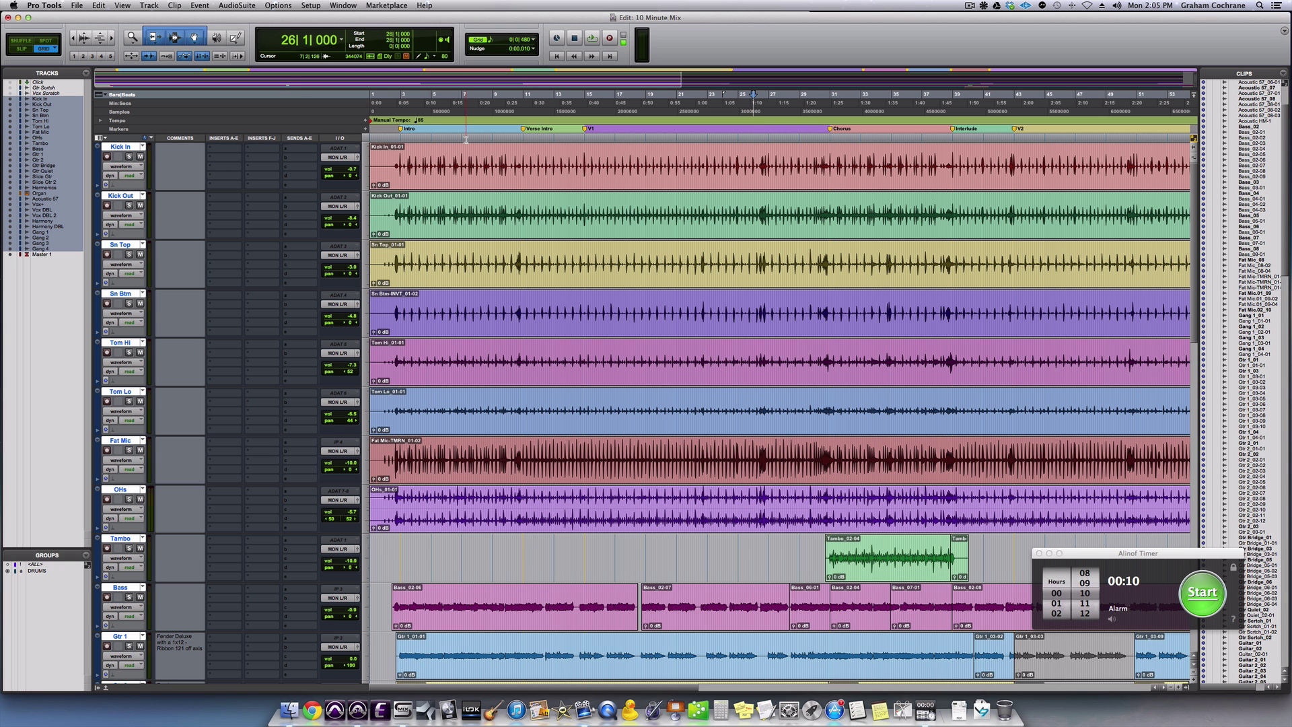
pyautogui.press('super+equal')
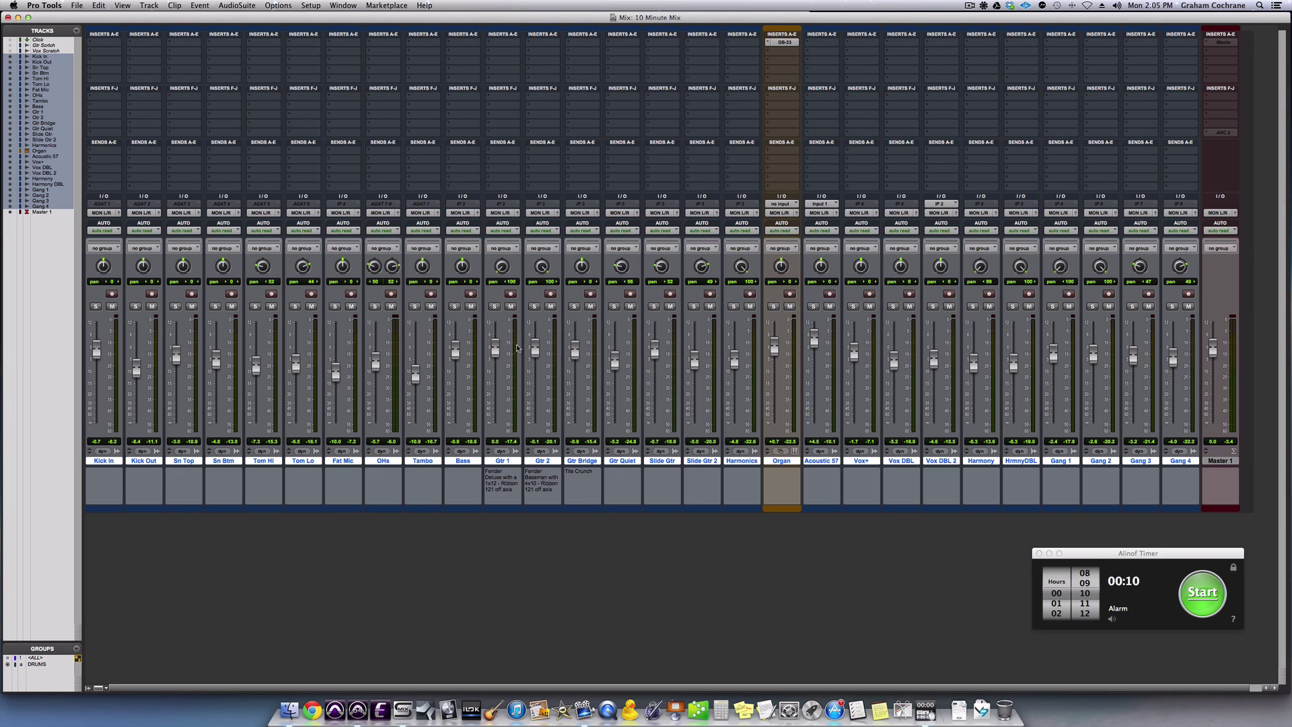
pyautogui.press('super+equal')
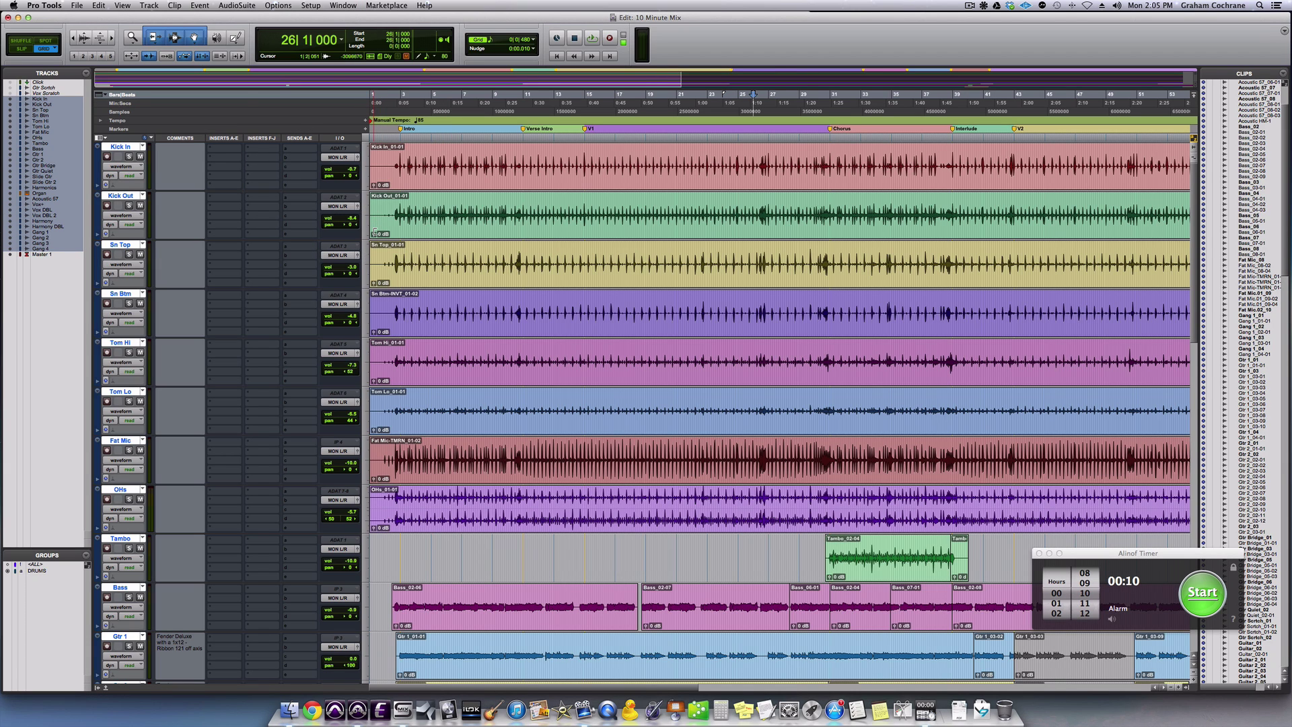
pyautogui.press('super+equal')
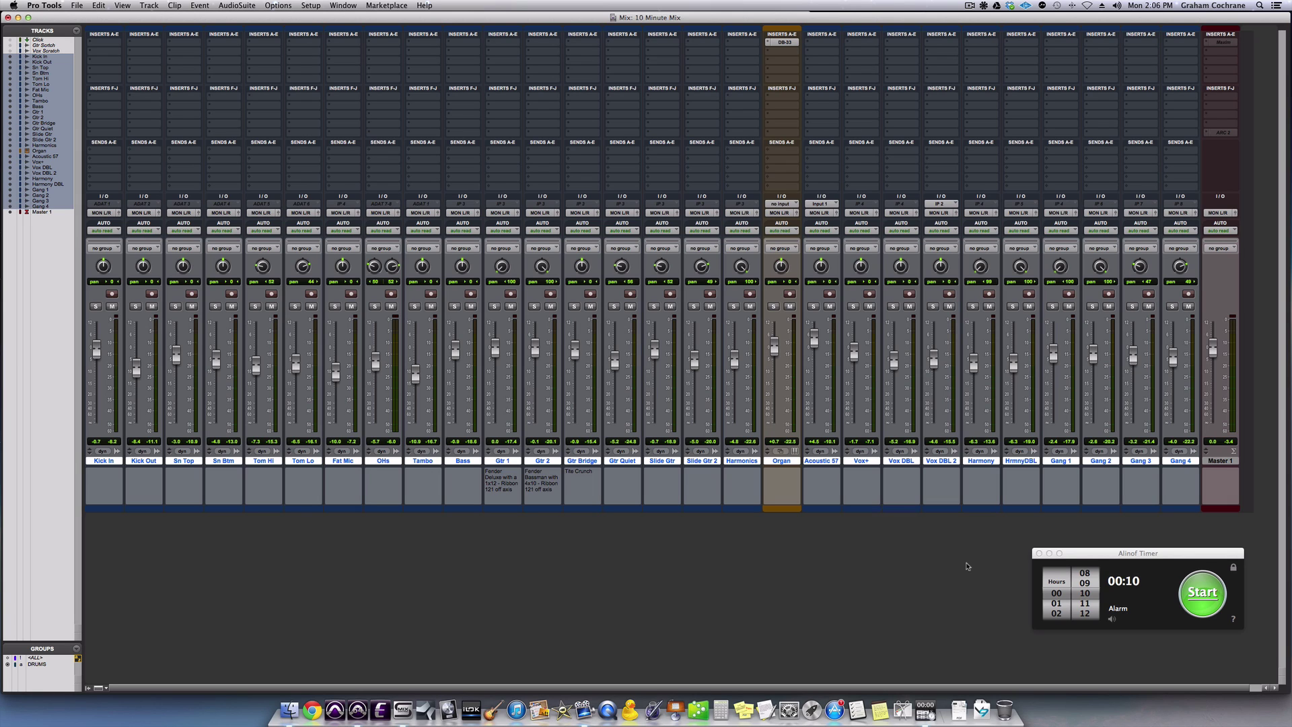
pyautogui.press('super+equal')
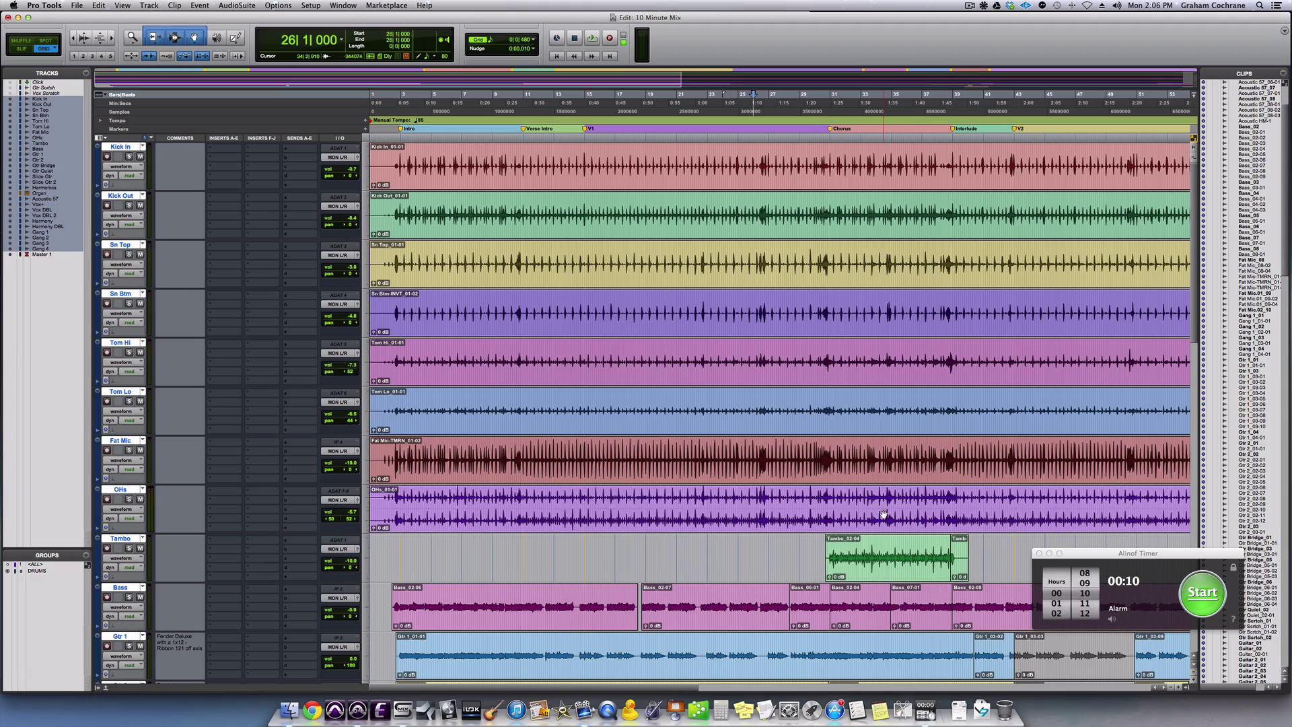
# Select both Fat Mic clips so the selection spans the whole song, and bring the vocal and Master 1 tracks into view.
pyautogui.scroll(-5, 881, 517)
pyautogui.scroll(4, 883, 515)
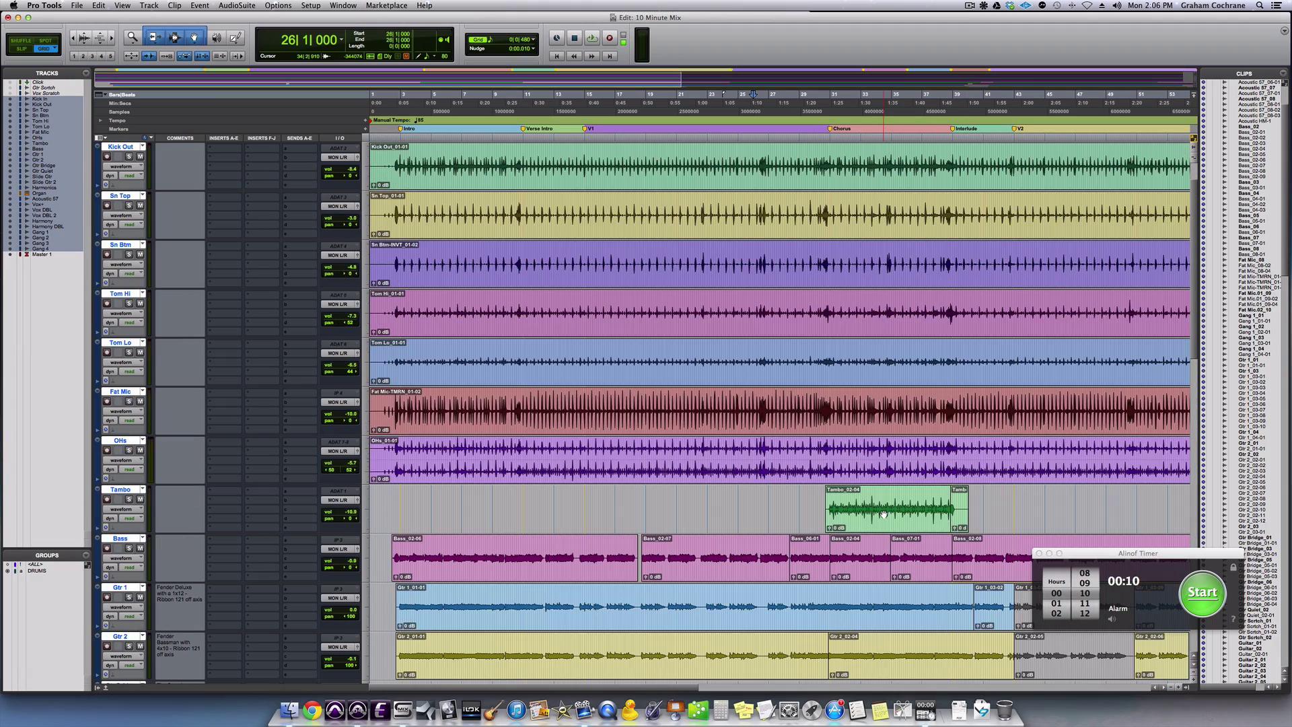
pyautogui.doubleClick(655, 415)
pyautogui.press('super+bracketleft')
pyautogui.press('super+bracketleft')
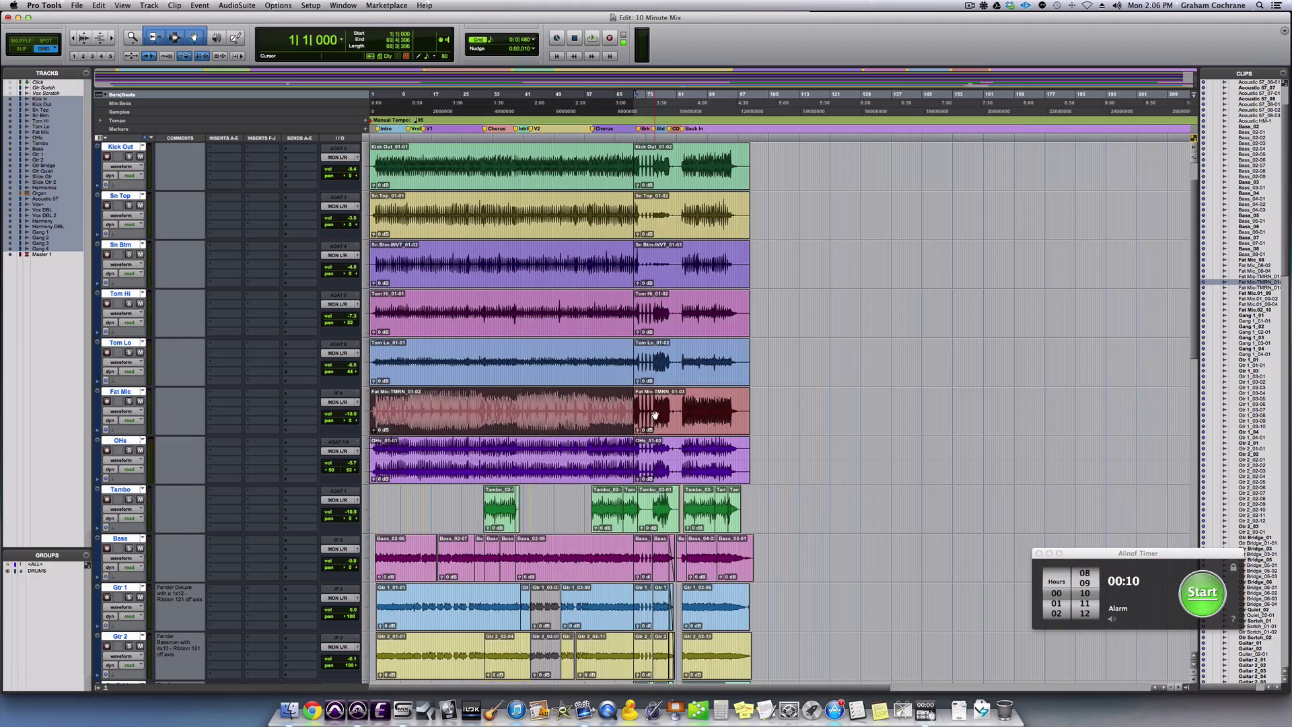
pyautogui.keyDown('shift'); pyautogui.click(706, 413); pyautogui.keyUp('shift')
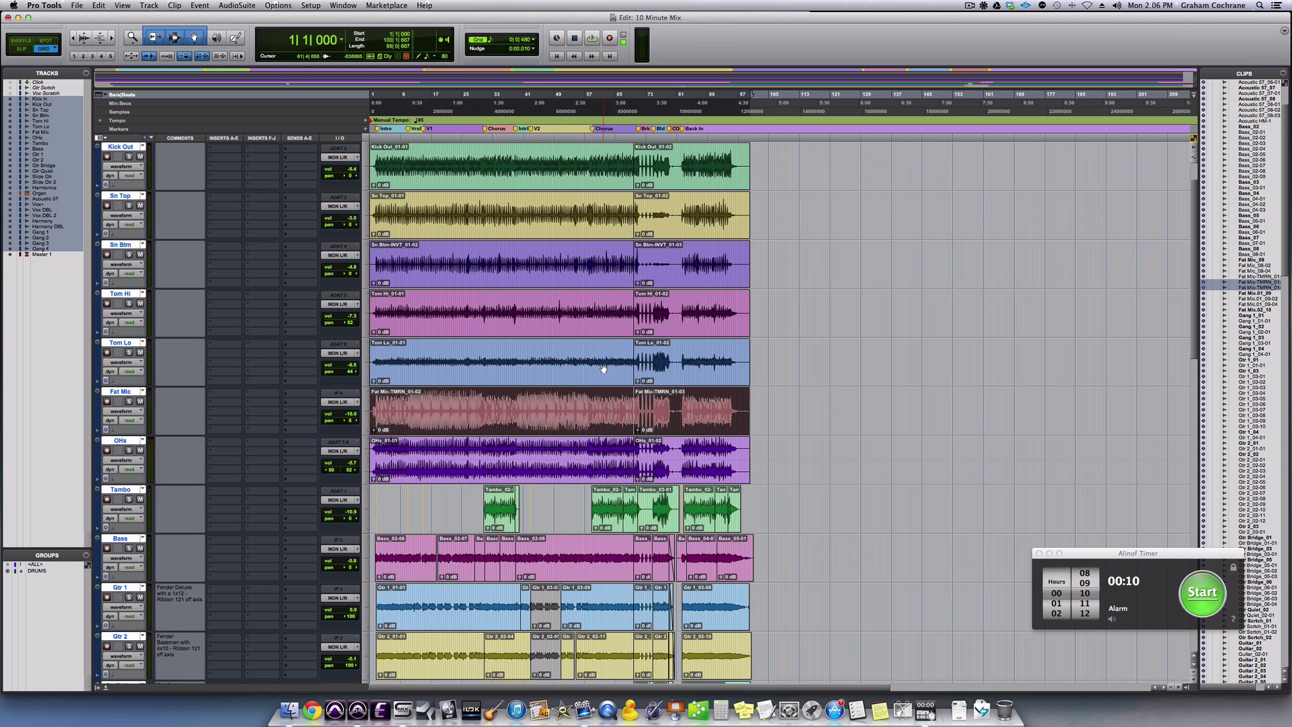
pyautogui.scroll(-20, 604, 369)
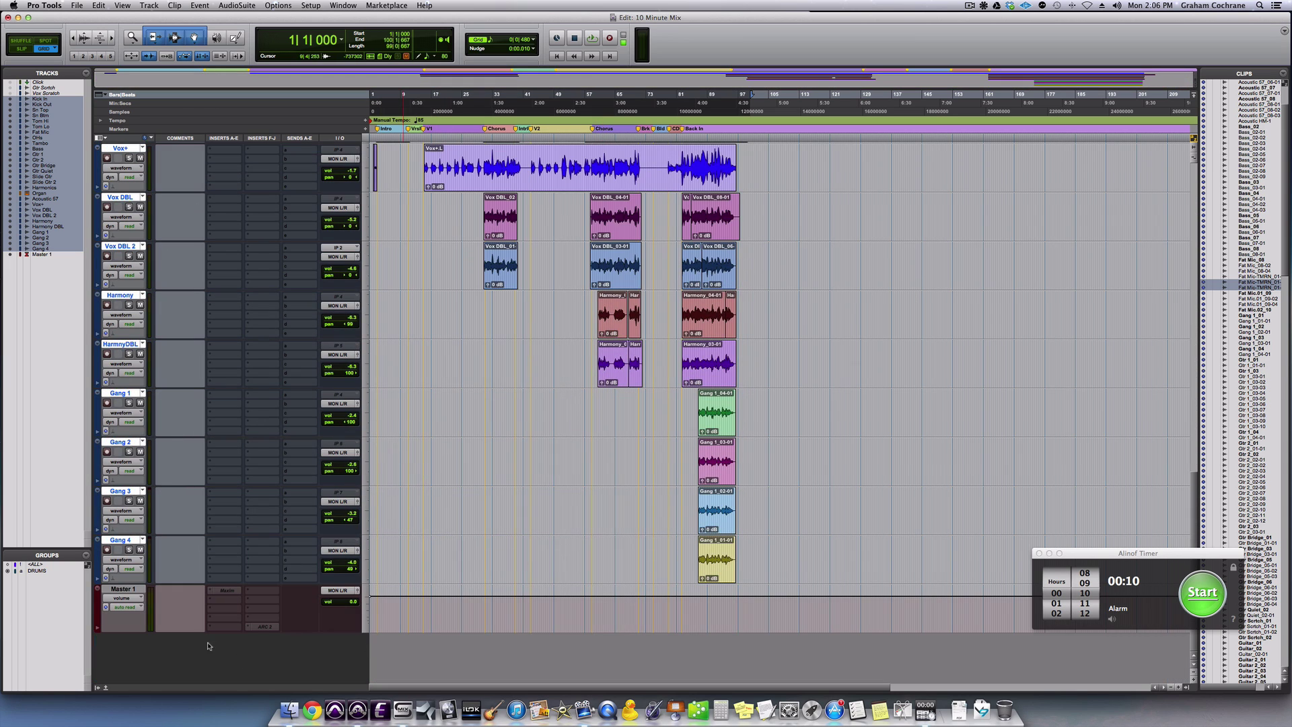